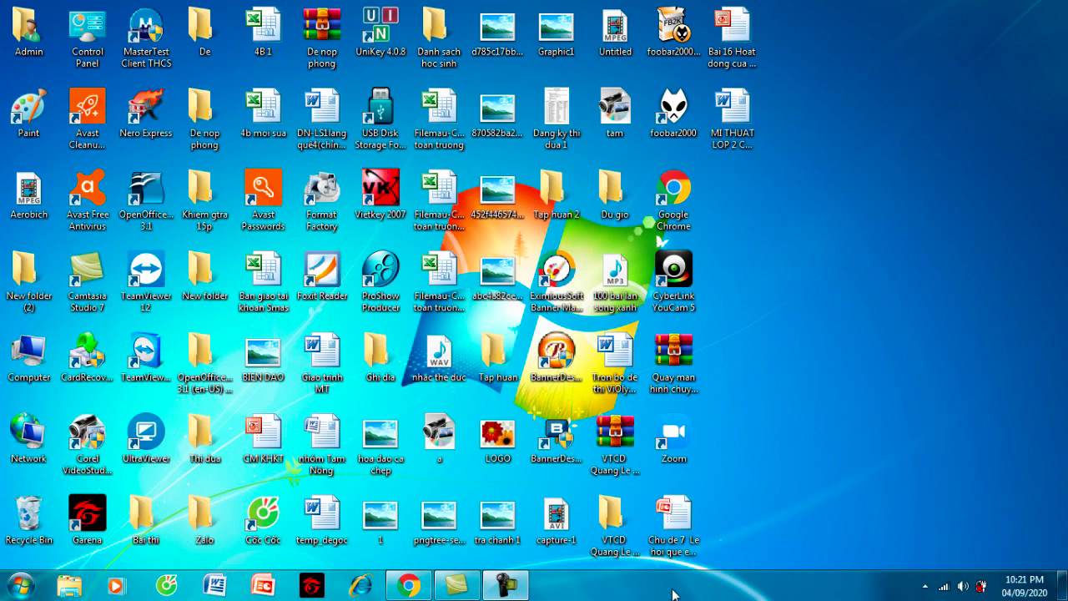
- Restore the Chrome window showing the thhunghoa.lms.vnedu.vn learning portal from the taskbar
click(409, 586)
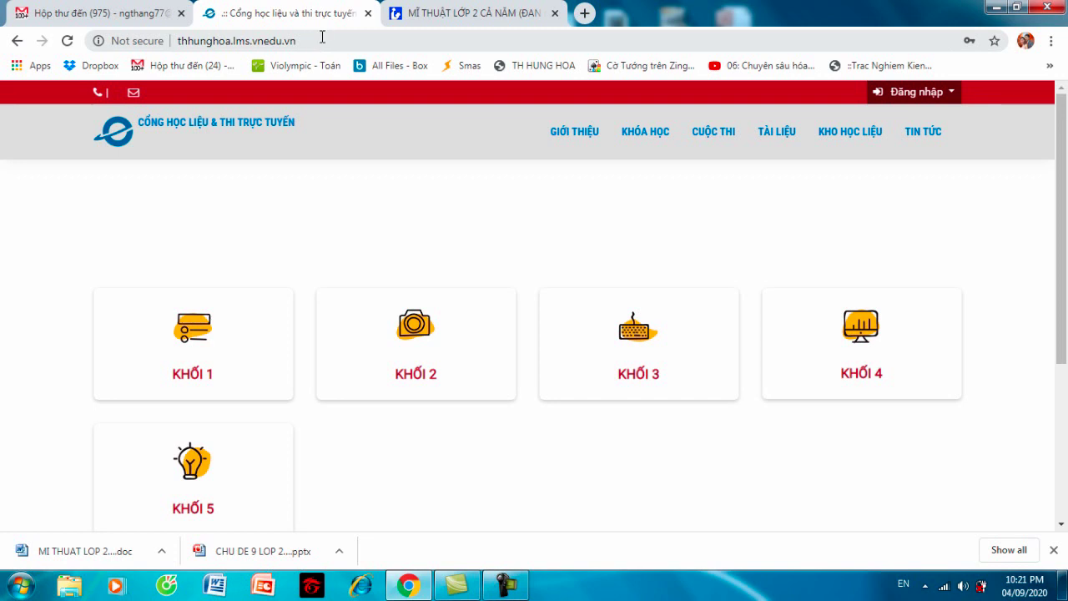
- Close the MĨ THUẬT LỚP 2 lesson tab and select the portal's web address
click(555, 13)
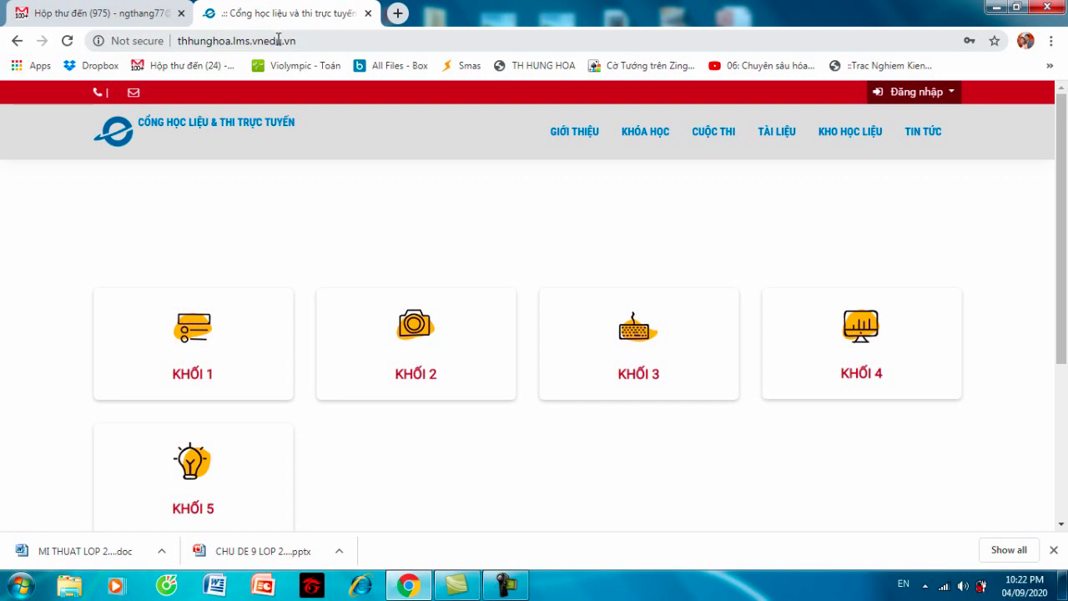
click(335, 34)
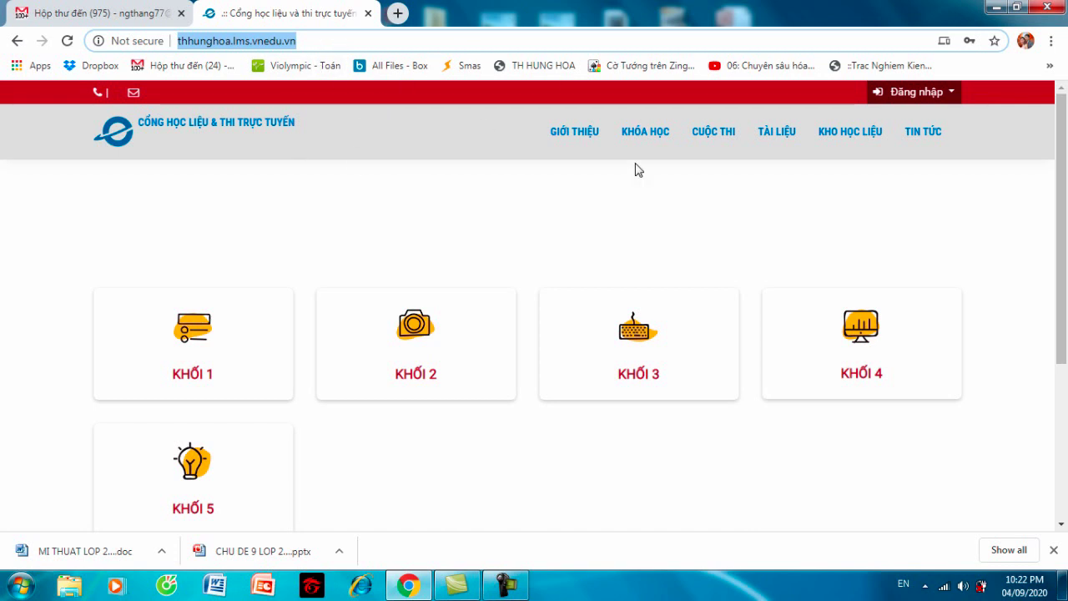
mouse_move(543, 324)
- Log in via Bằng Tên đăng nhập / Email using the saved autofill account
click(951, 100)
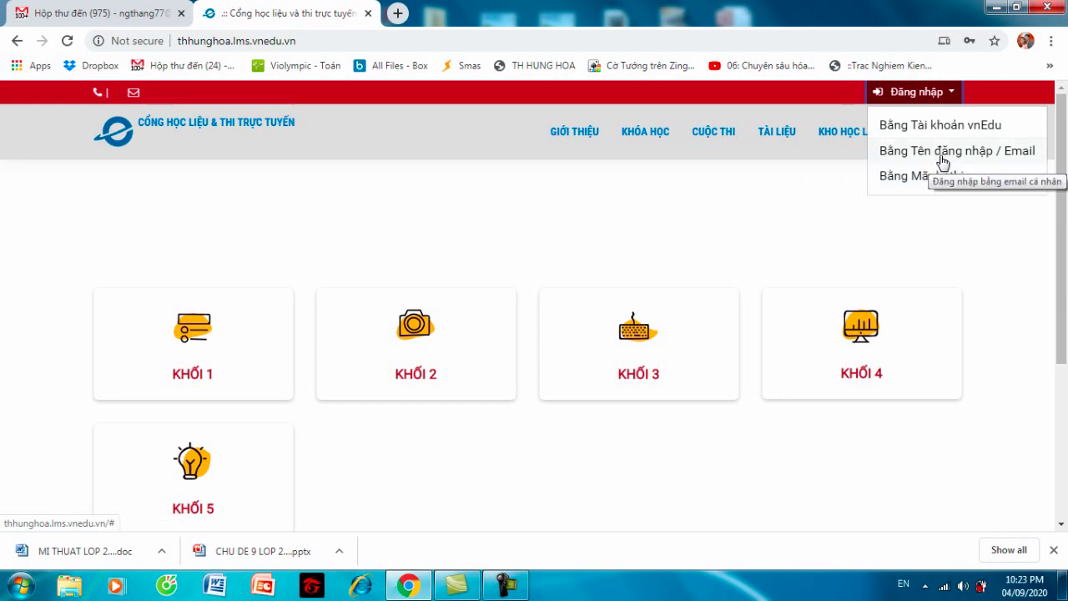
click(943, 158)
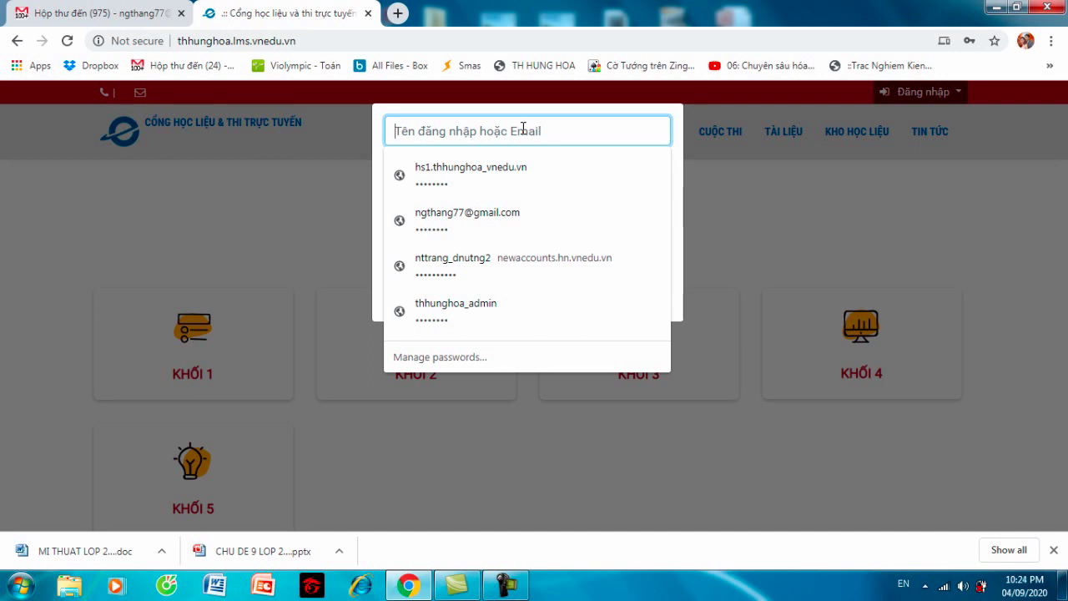
click(501, 213)
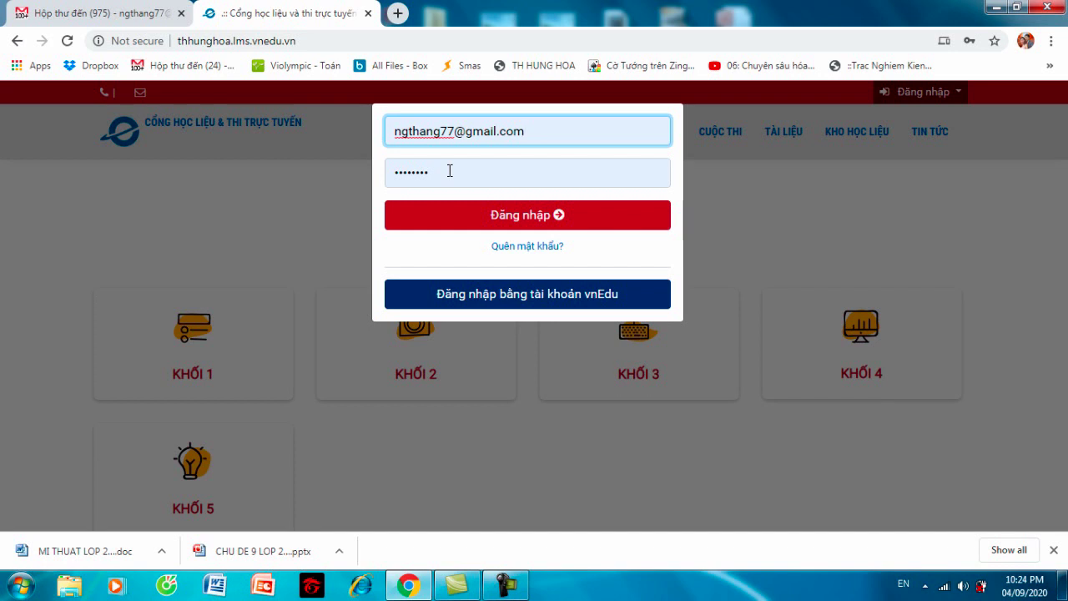
click(513, 219)
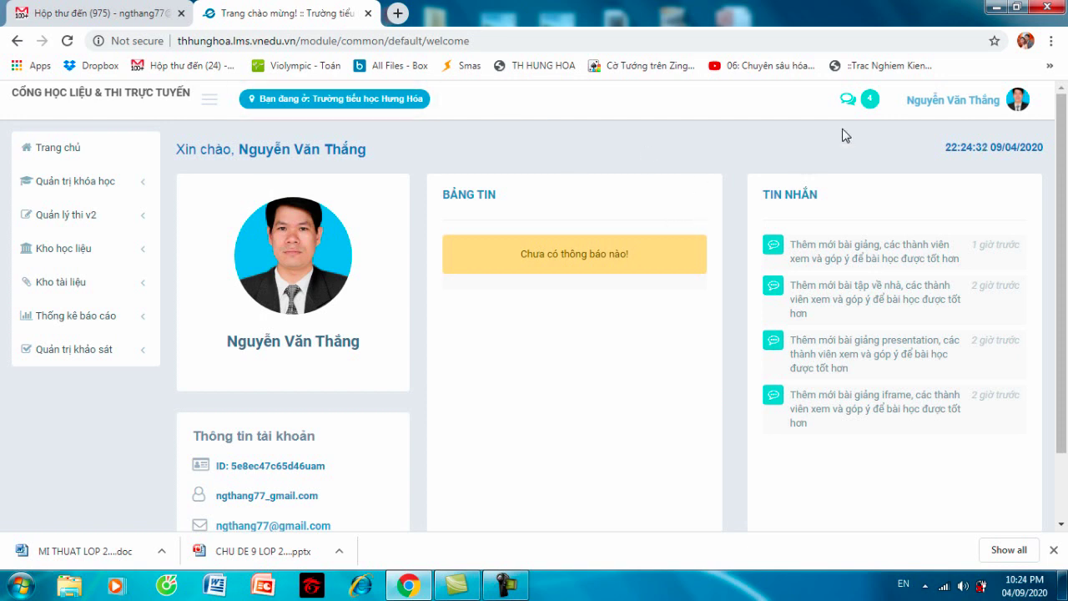
- Go to Quản trị khóa học > Danh mục khóa học in the sidebar
click(1023, 106)
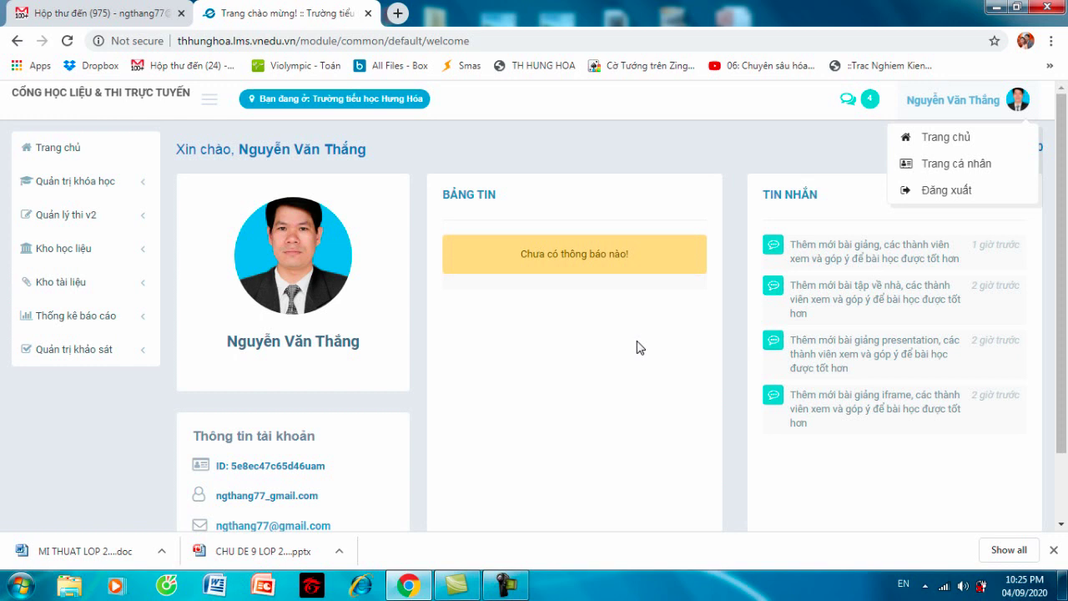
click(122, 185)
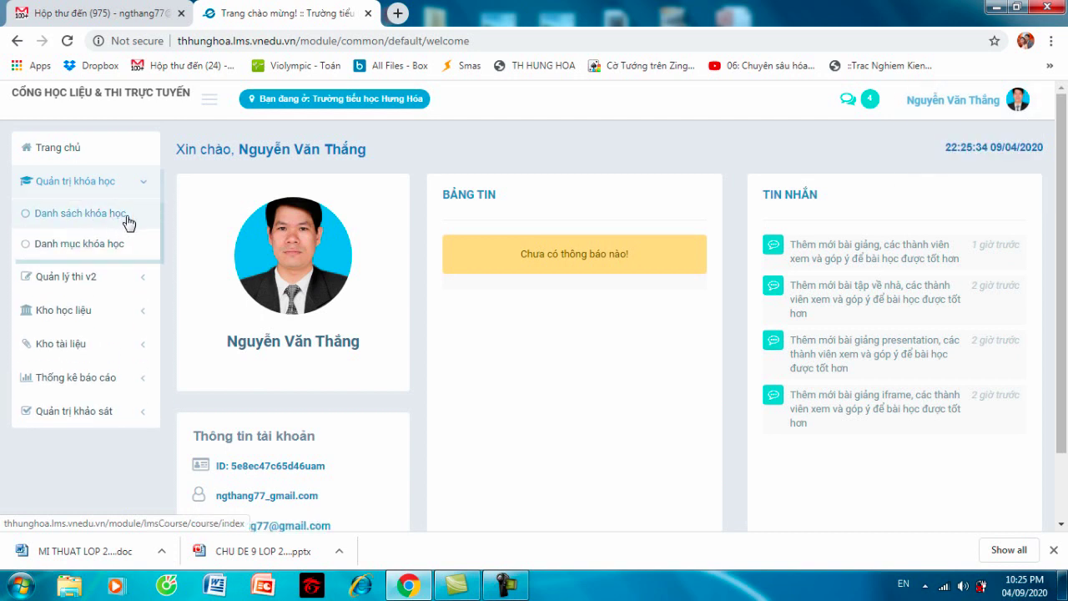
click(87, 249)
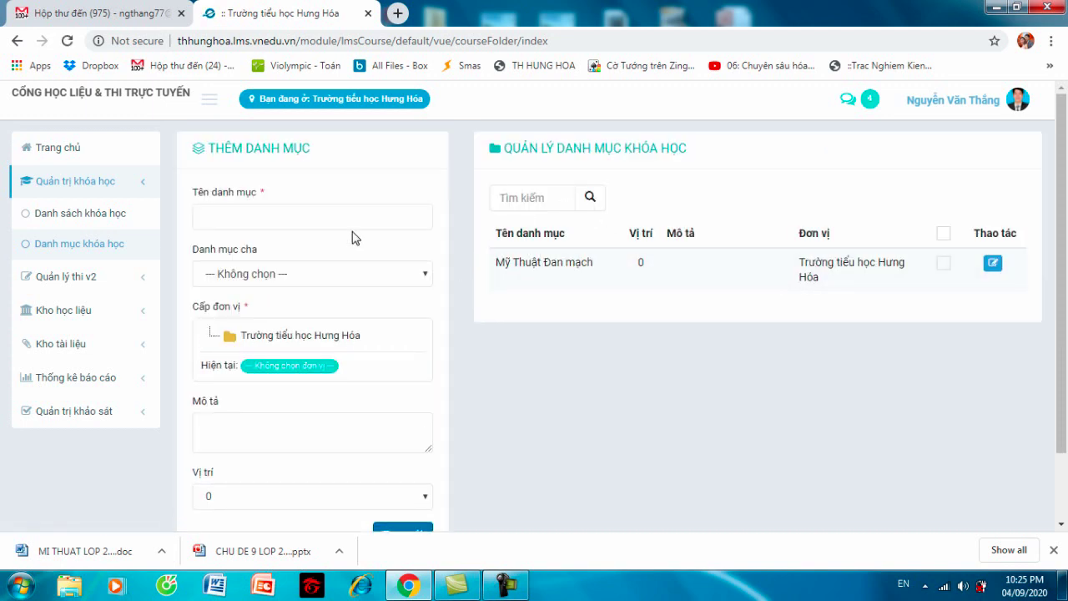
- Enter category name 'Mỹ thuật Đan mạch lớp 2', no parent, under Trường tiểu học Hưng Hóa
click(286, 218)
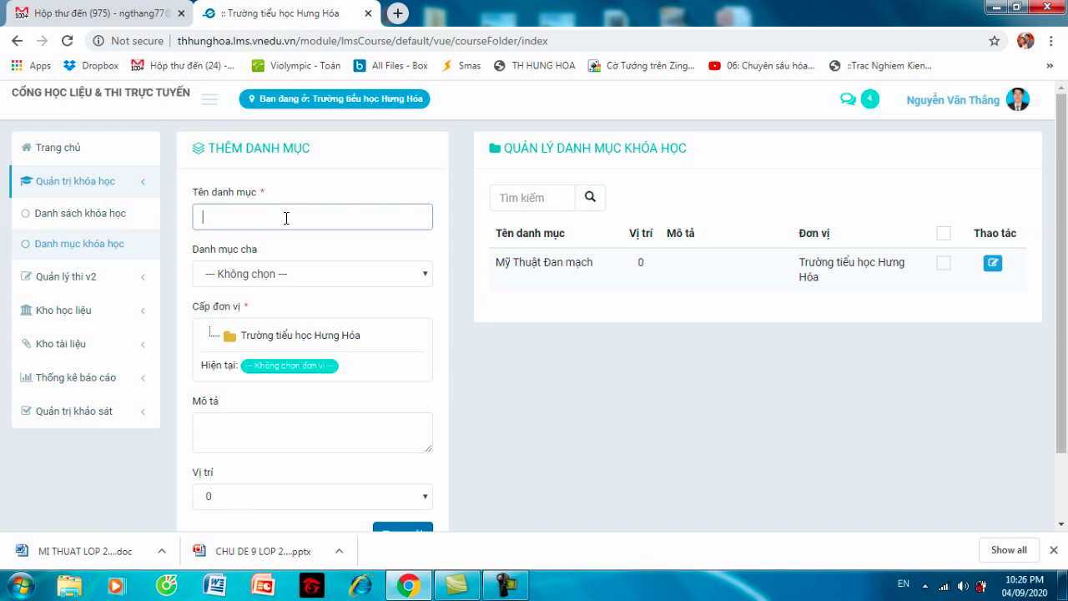
text(My)
text( thuầ)
text(t )
text(Đan )
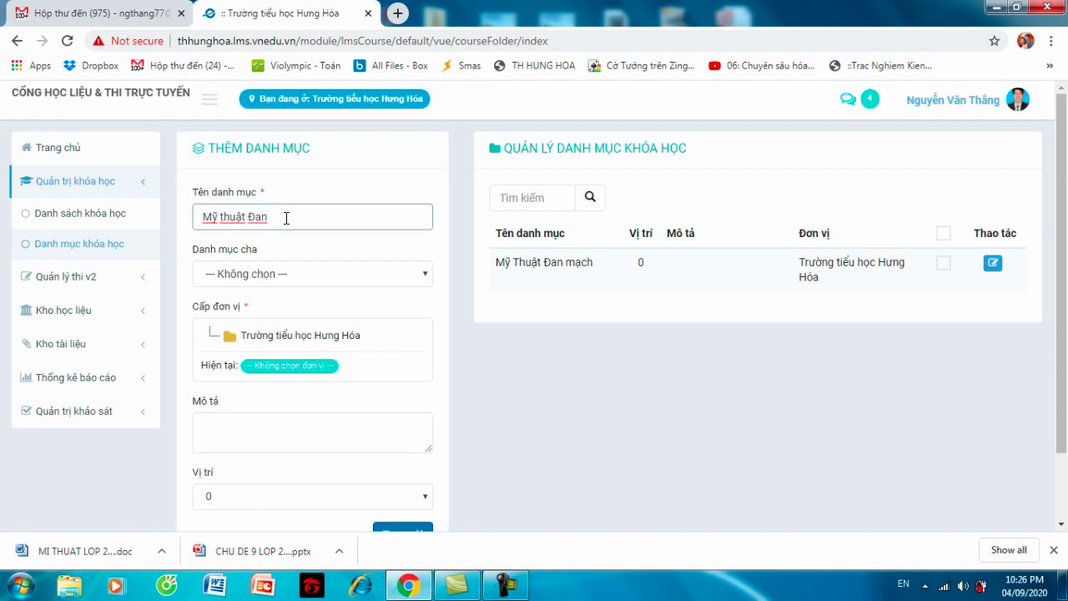
text(mạch)
text( lơp)
text(w)
key(BackSpace)
key(BackSpace)
key(BackSpace)
text(ơps 2)
click(425, 278)
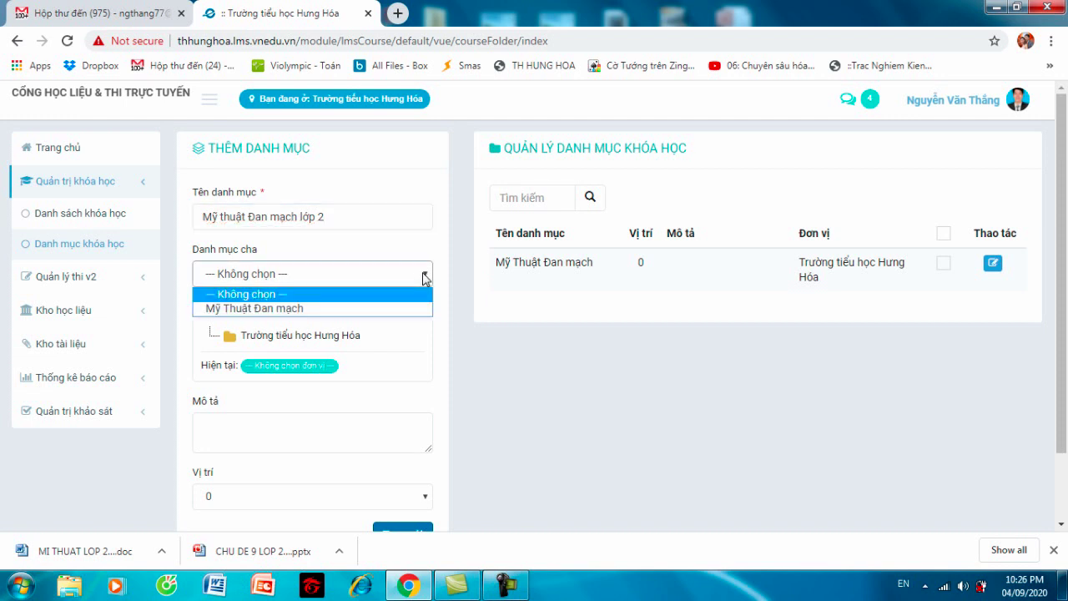
click(425, 277)
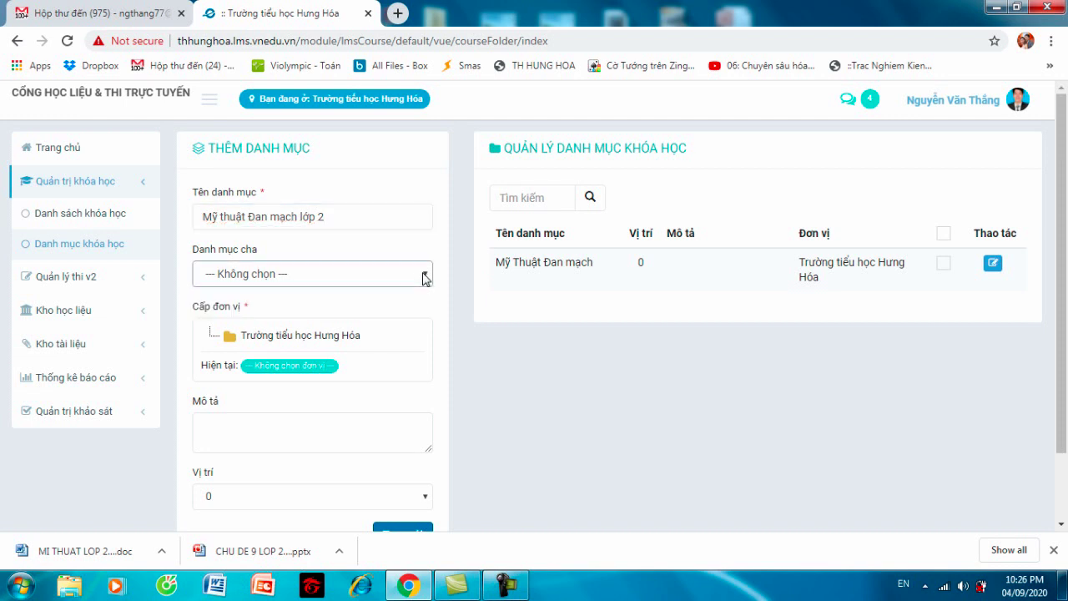
click(293, 341)
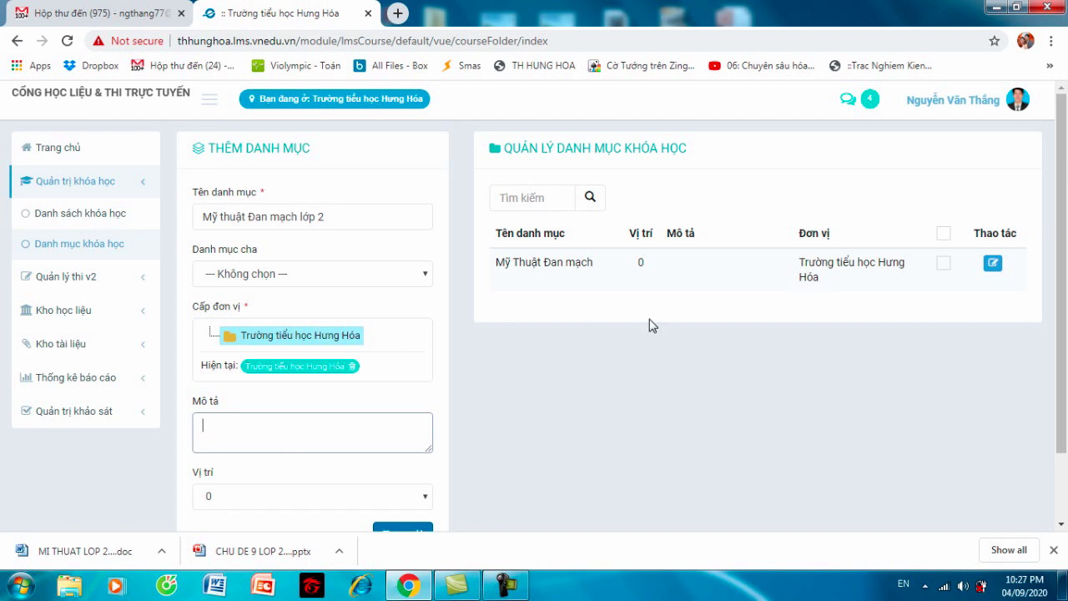
drag(1064, 139, 1064, 175)
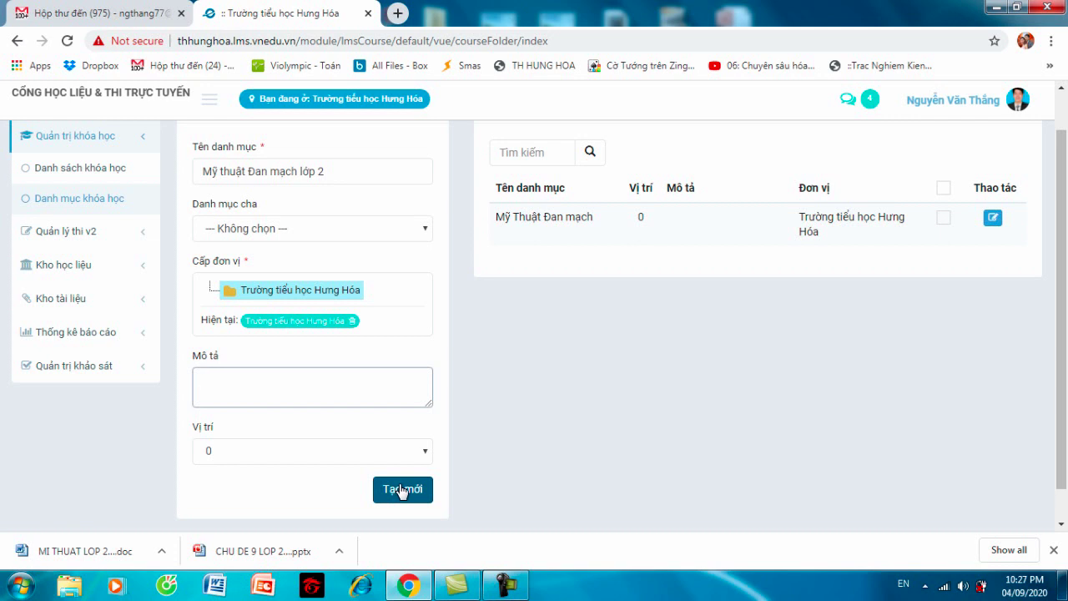
- Create the category with Tạo mới, then go to Danh sách khóa học
click(402, 490)
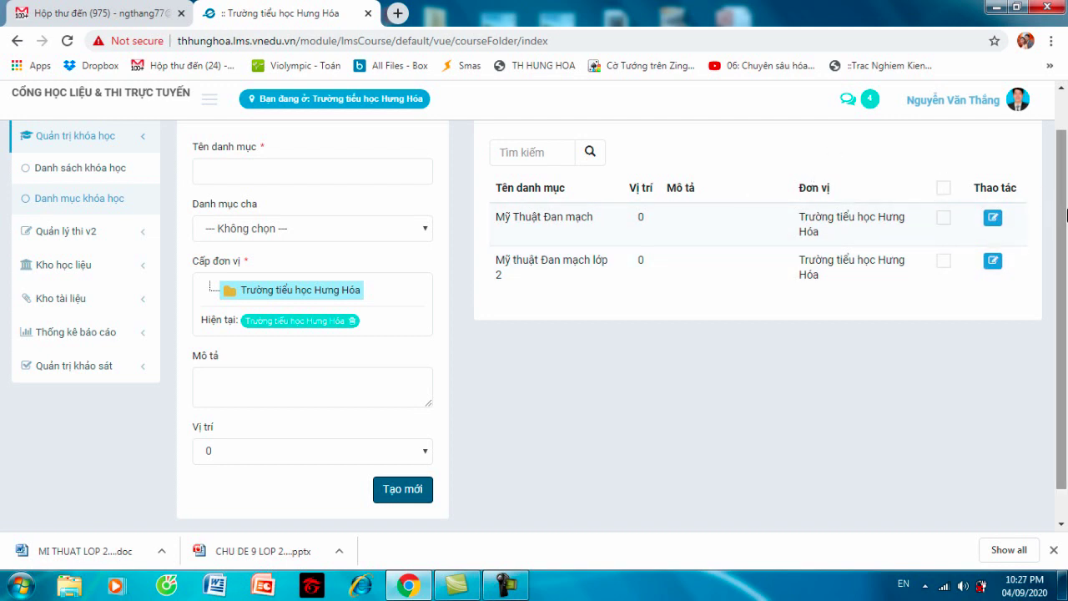
scroll(1065, 224, up, 1)
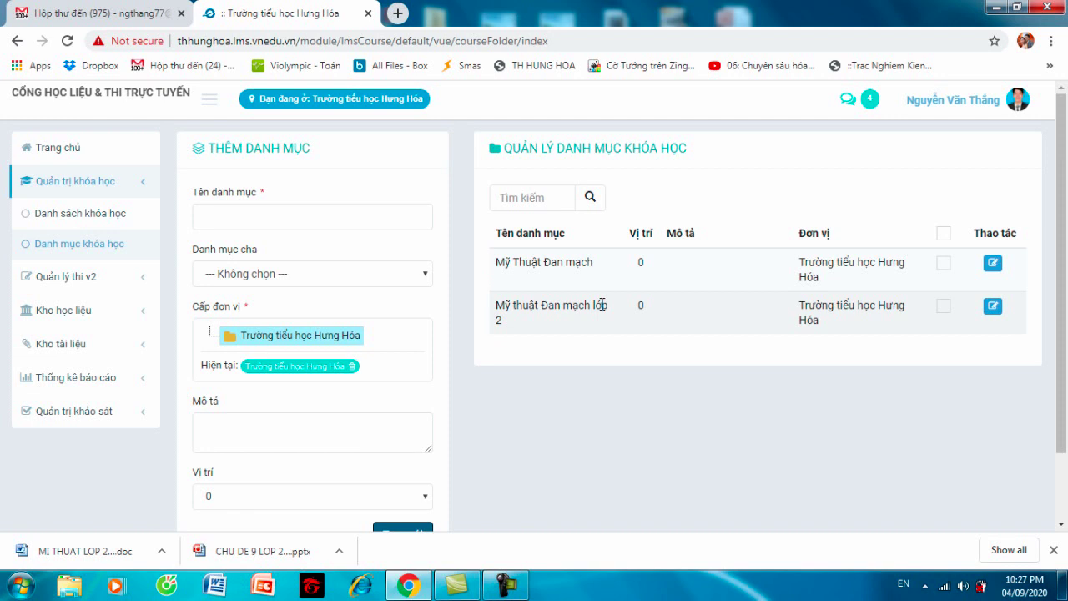
click(83, 218)
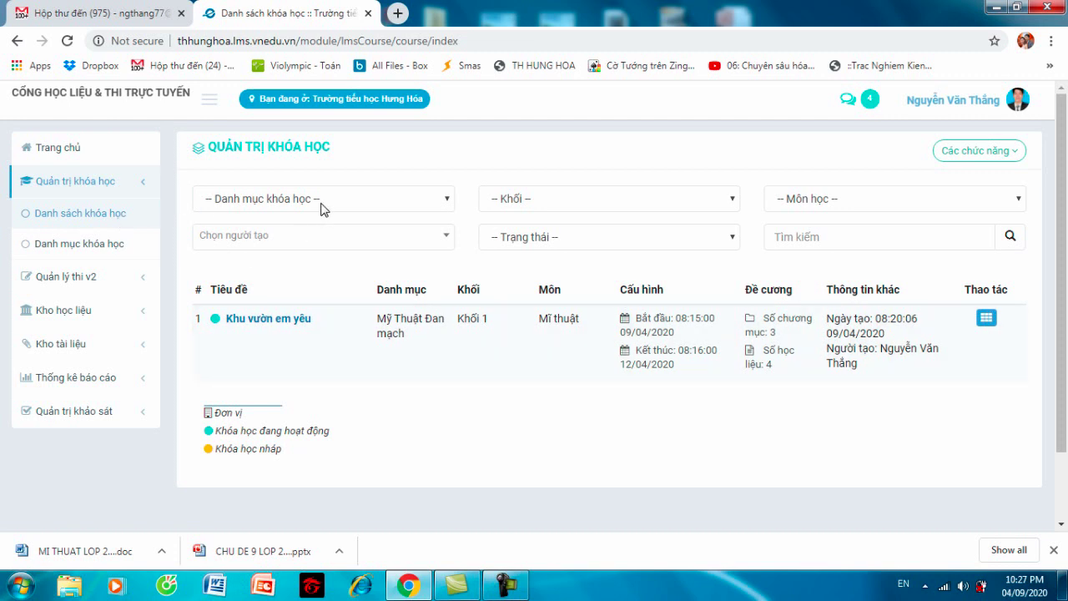
- Filter courses by Mỹ thuật Đan mạch lớp 2, Khối 2, Mĩ thuật and status Đang hoạt động
click(448, 203)
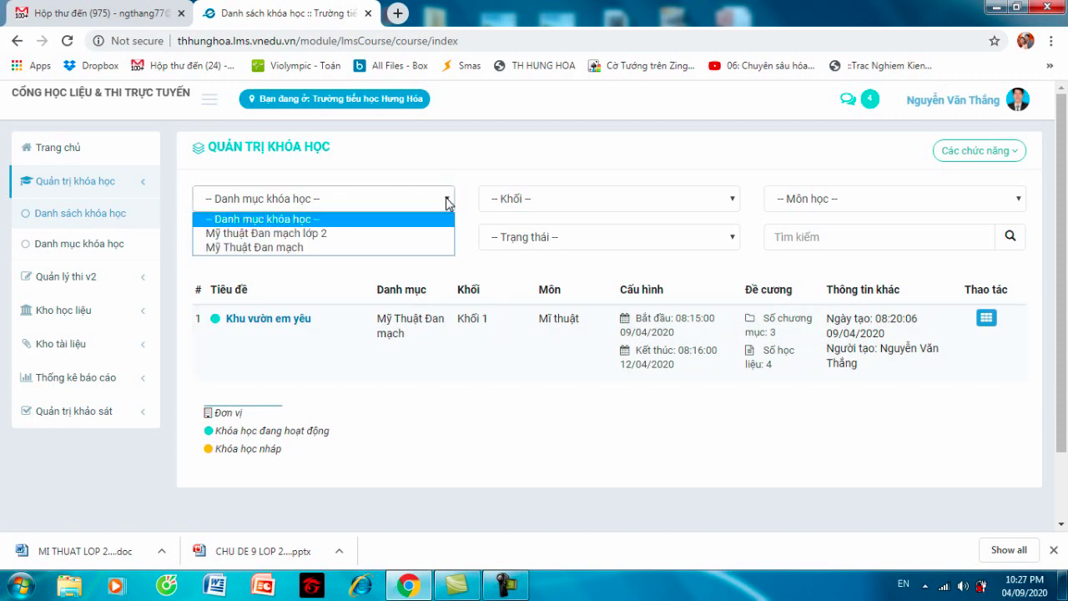
click(330, 235)
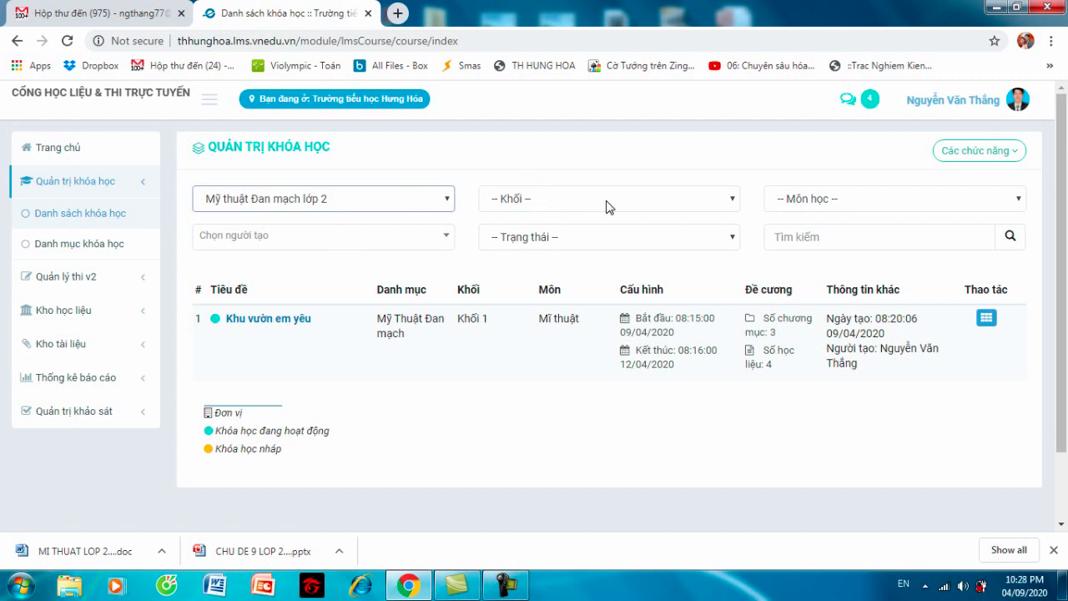
click(732, 203)
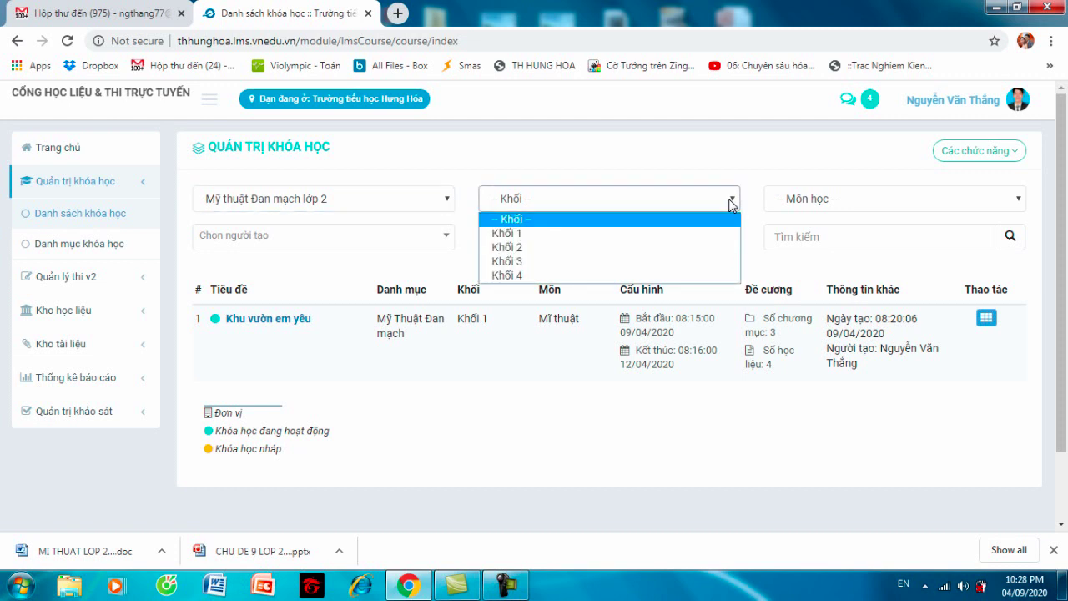
click(636, 249)
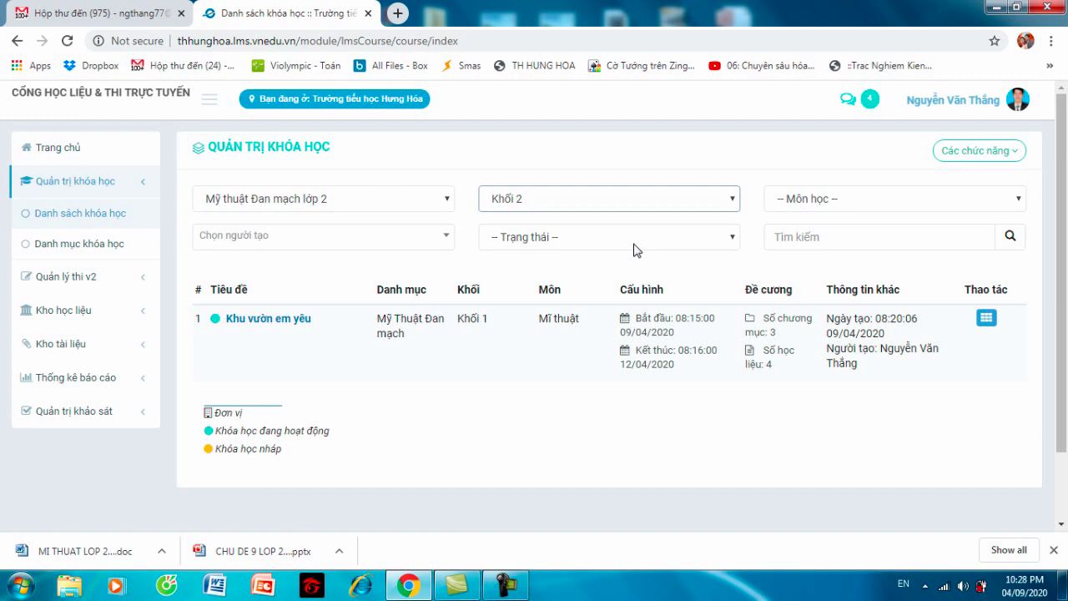
click(824, 198)
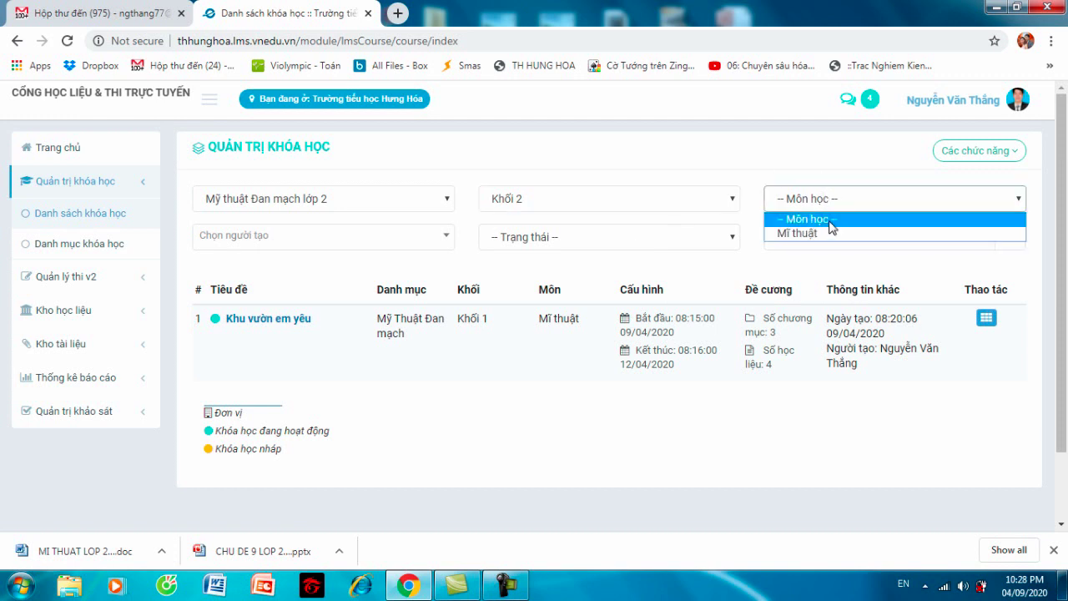
click(829, 231)
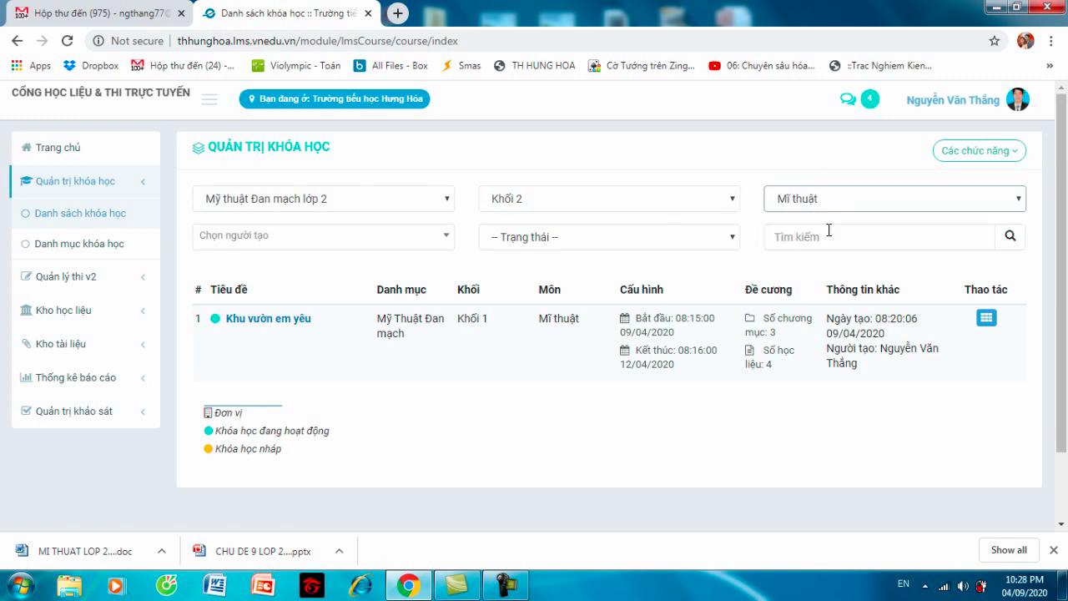
click(733, 242)
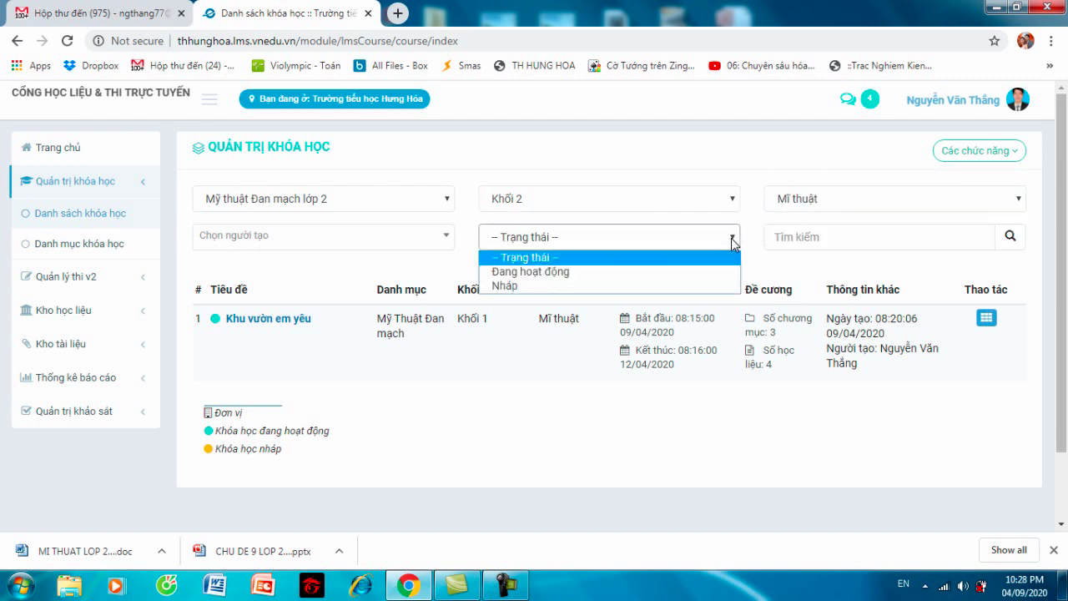
click(582, 275)
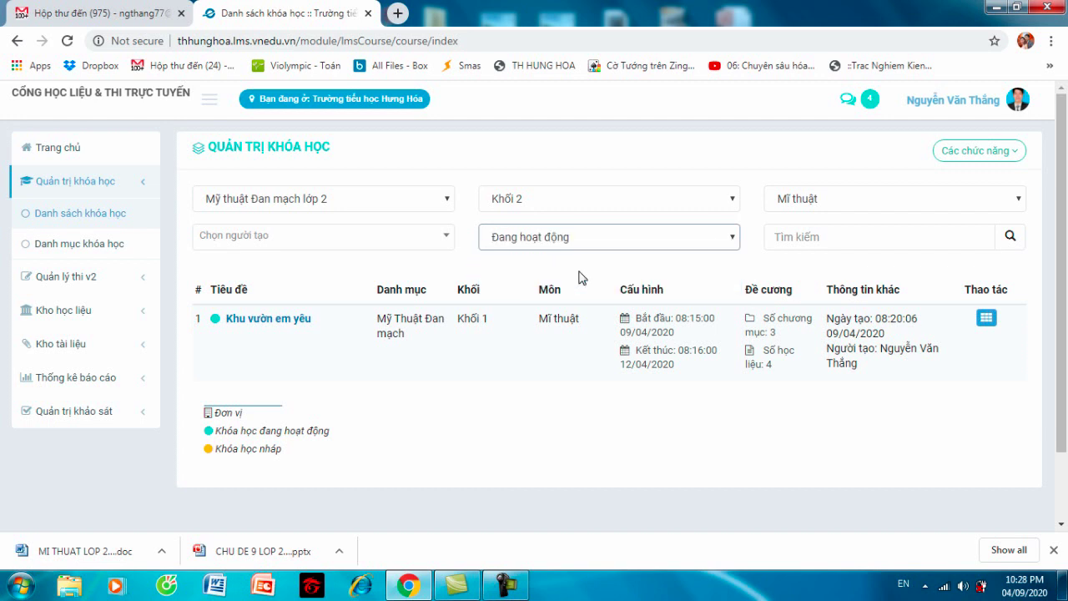
click(448, 242)
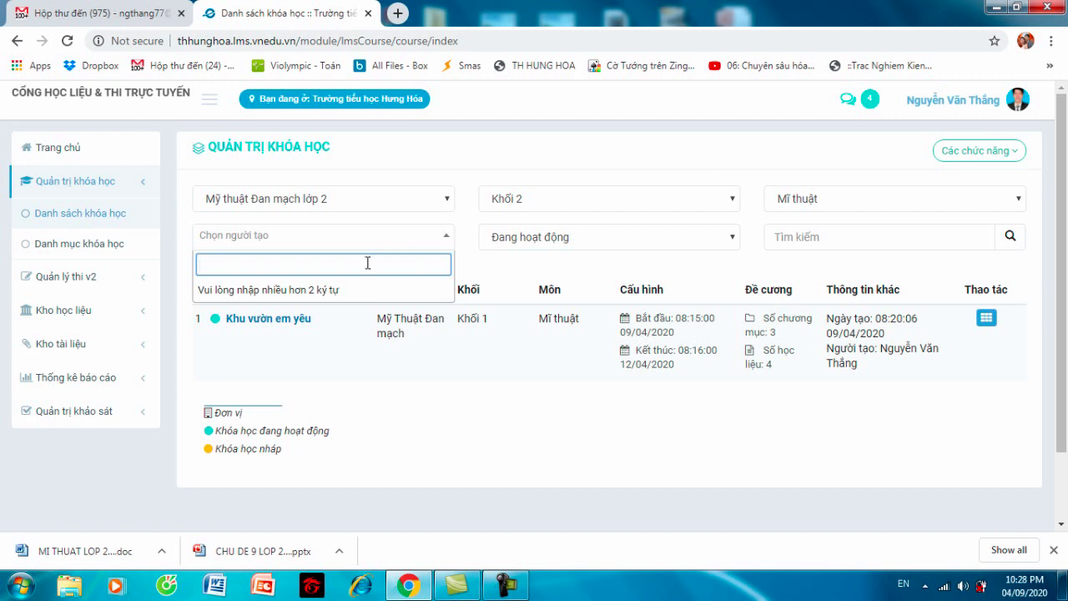
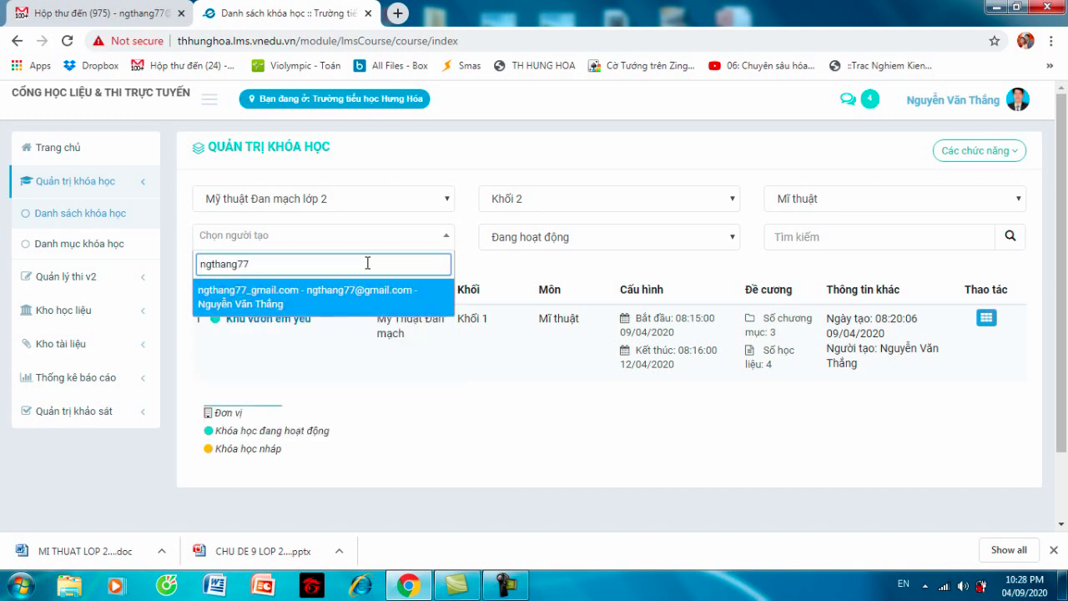
click(351, 365)
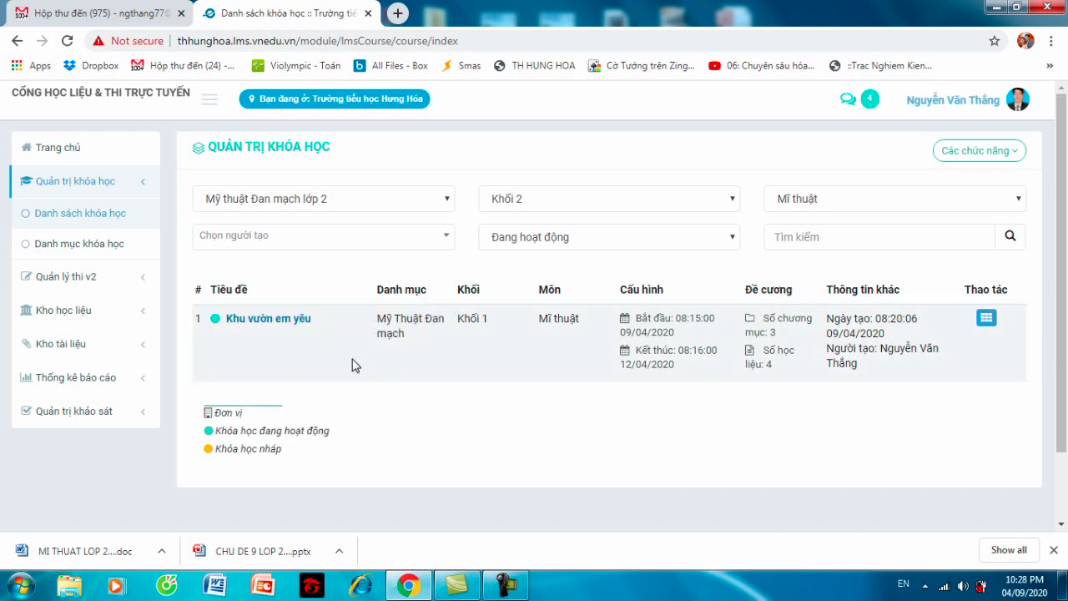
click(375, 240)
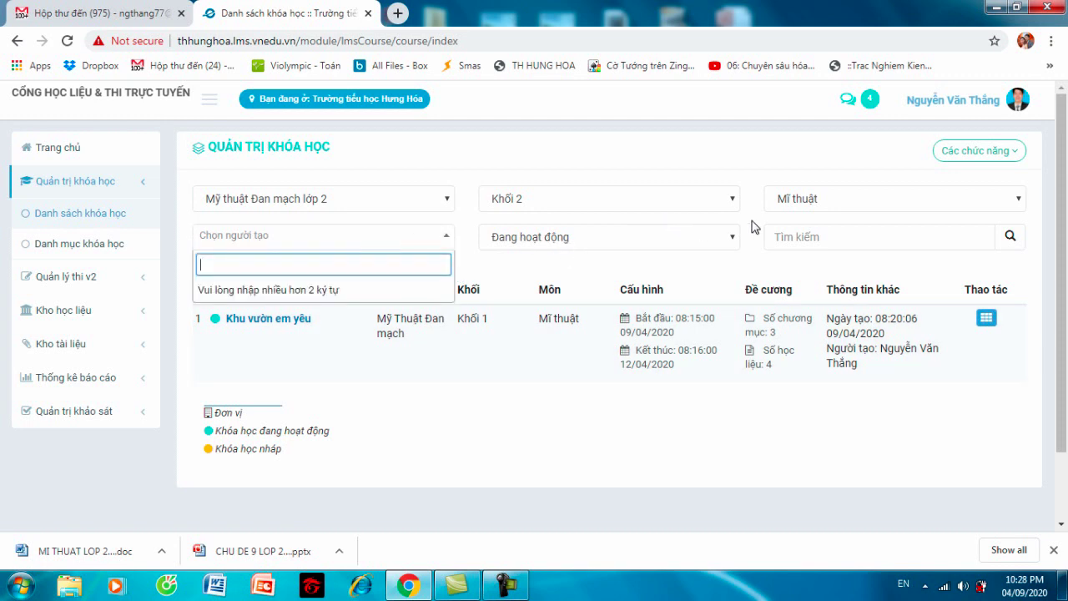
click(992, 152)
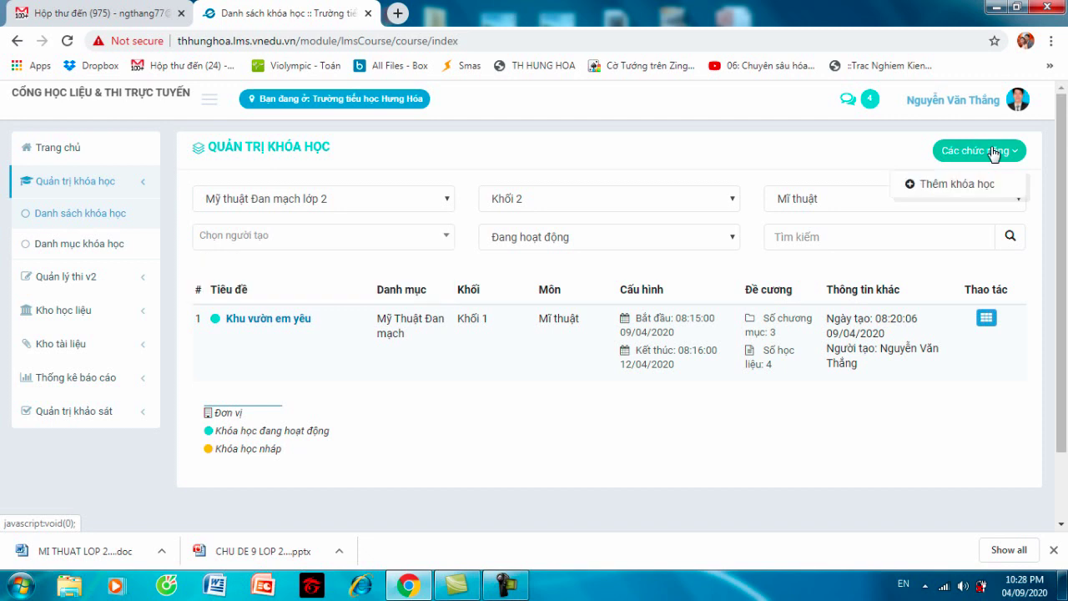
click(735, 158)
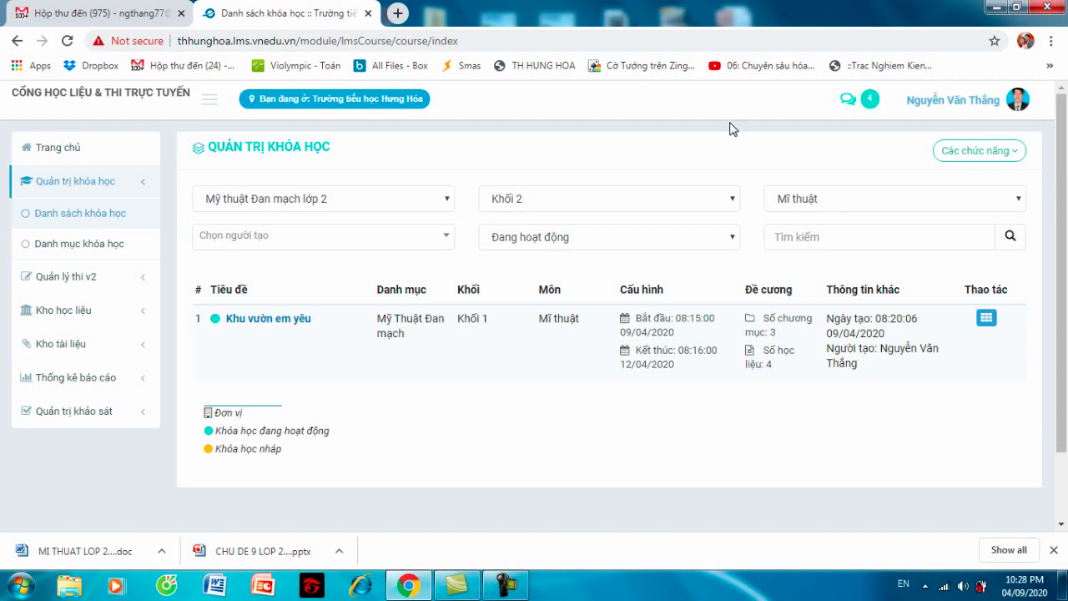
- Search, reload the course list, and reapply filters Mỹ thuật Đan mạch lớp 2, Khối 2, Mĩ thuật
drag(1064, 144, 1057, 132)
click(1013, 237)
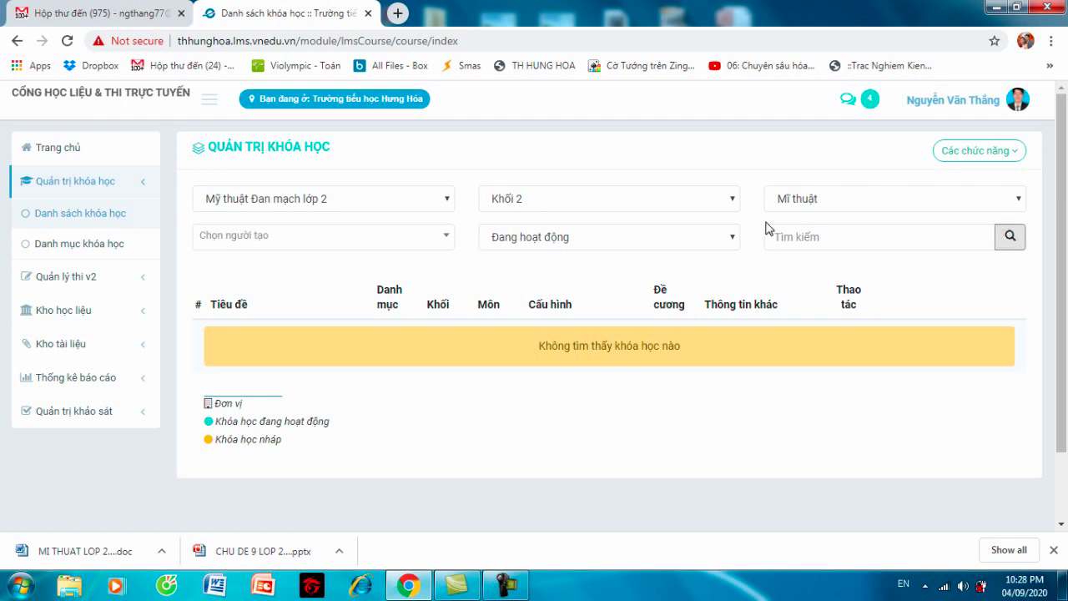
click(107, 219)
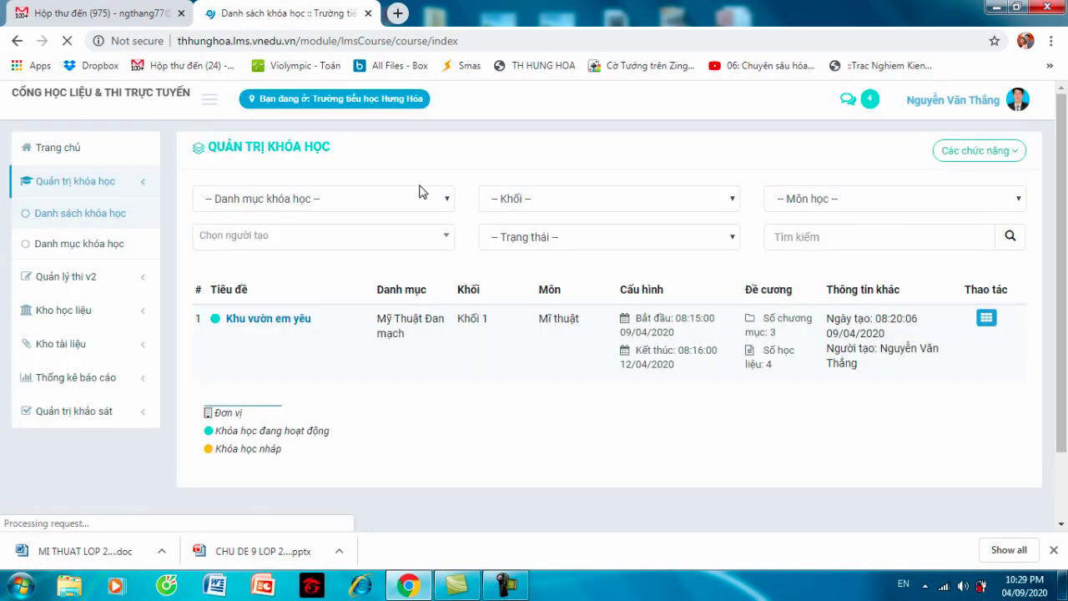
click(445, 201)
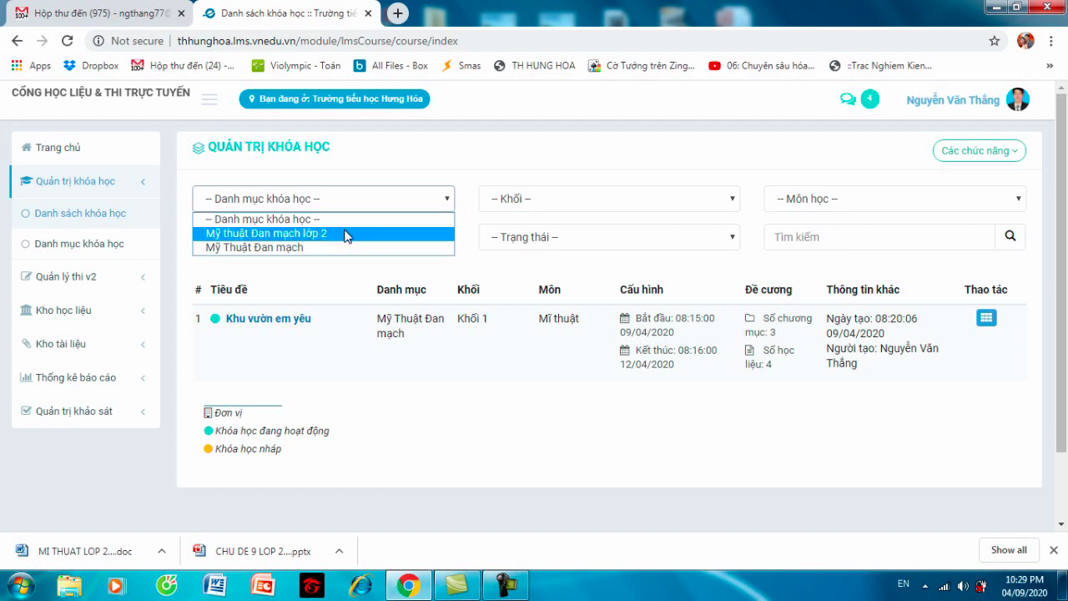
click(347, 234)
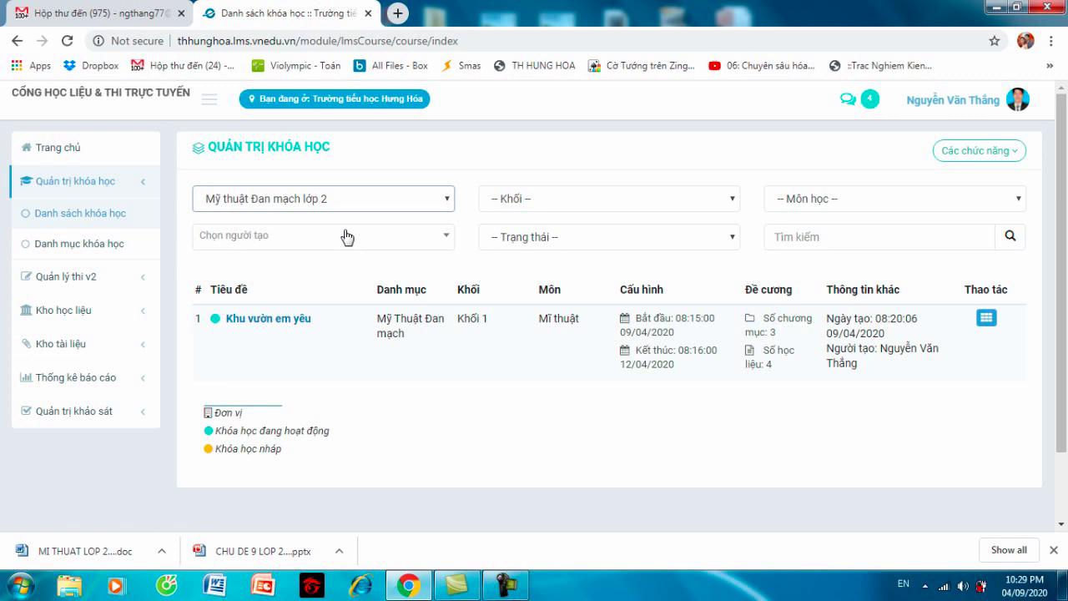
click(732, 200)
click(573, 246)
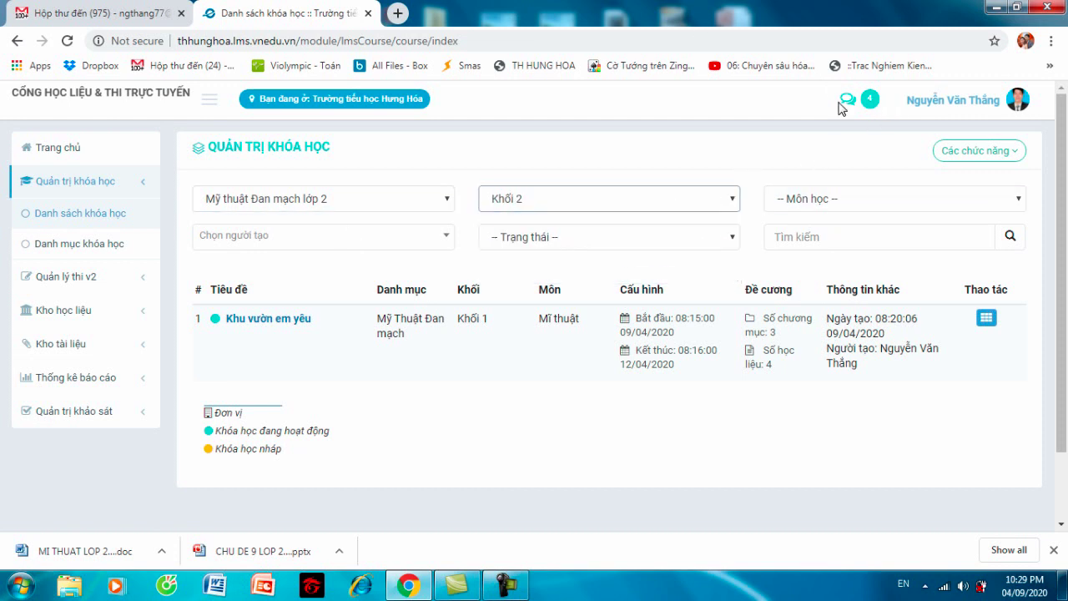
click(852, 193)
click(844, 238)
- Choose Thêm khóa học from the Các chức năng menu
click(973, 158)
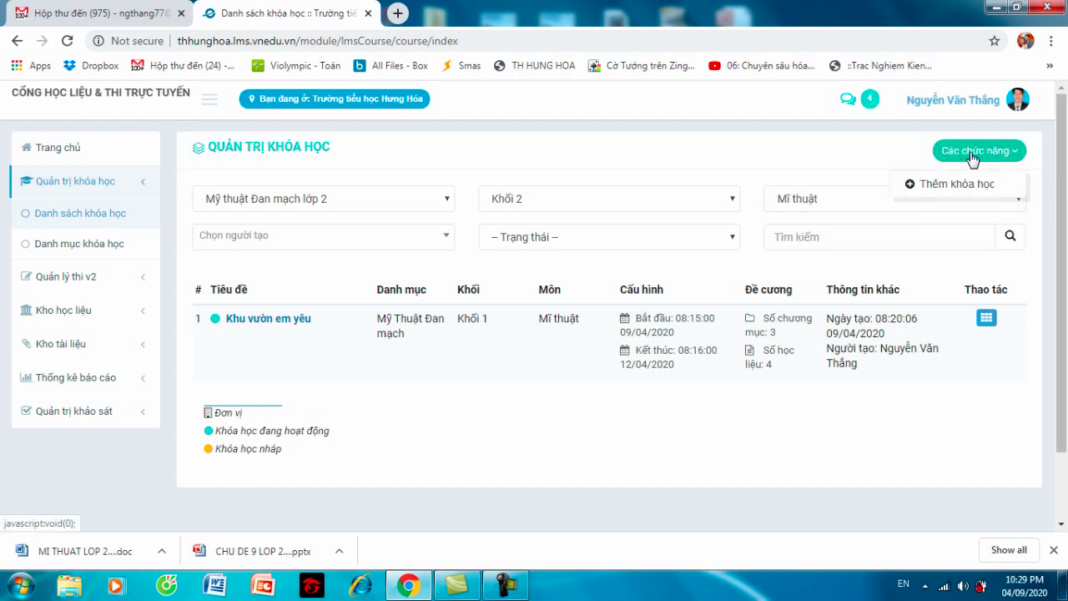
click(407, 173)
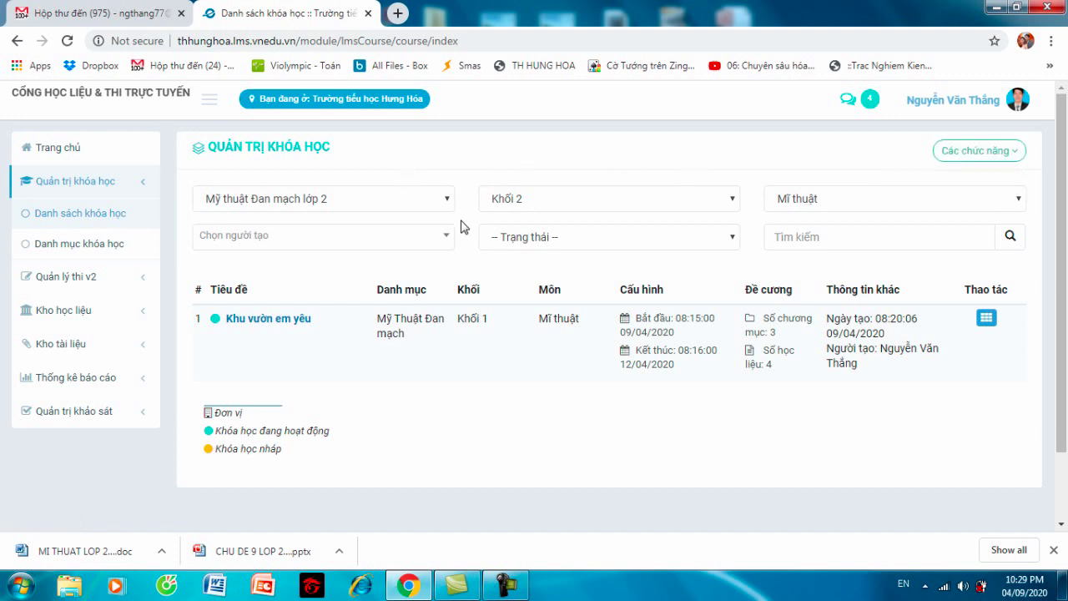
click(1002, 153)
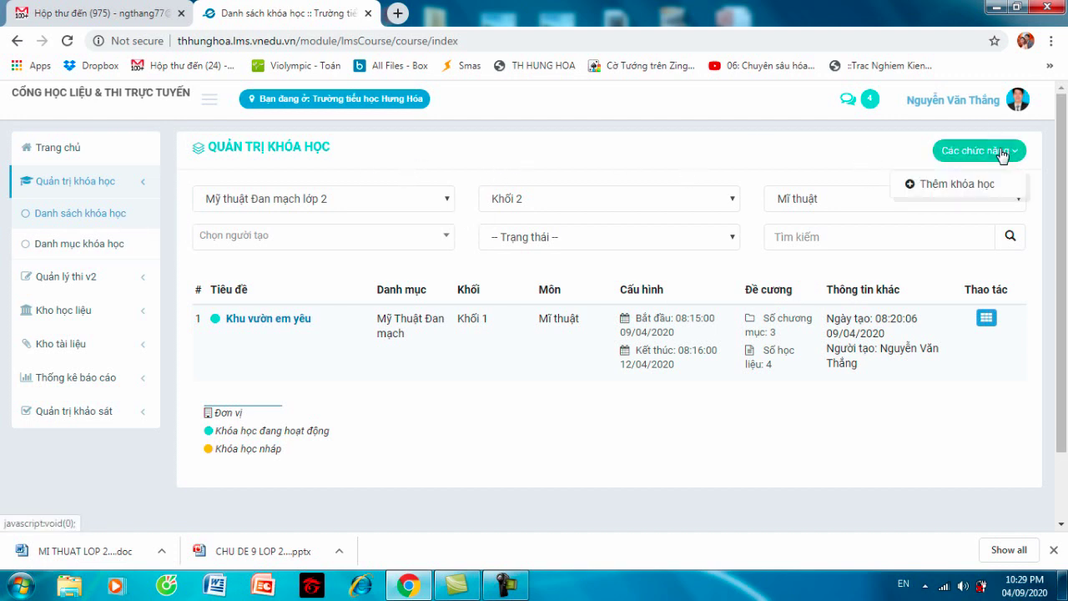
click(971, 184)
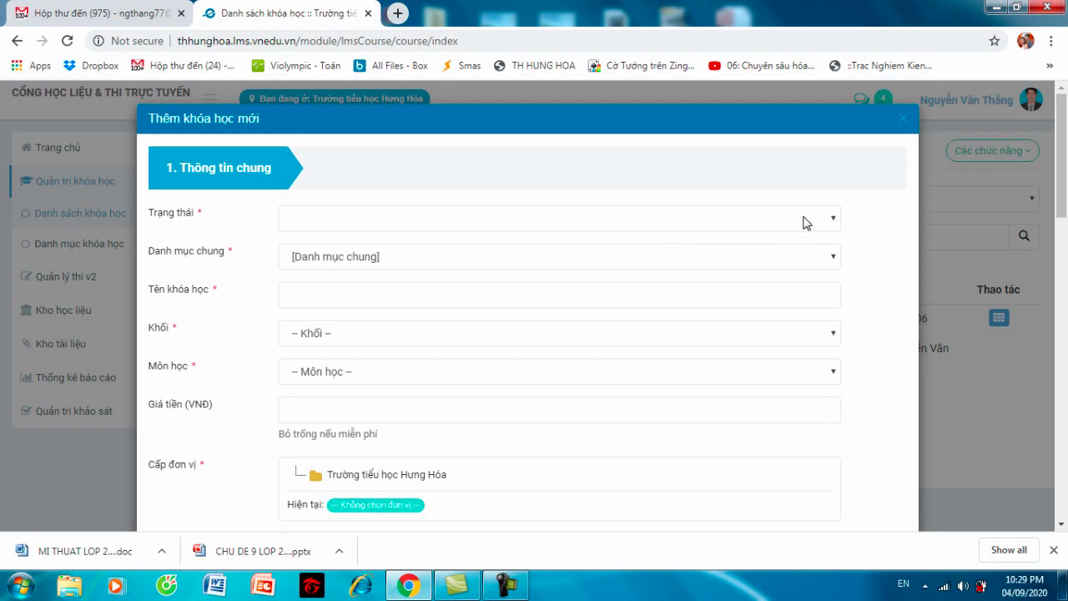
- Set Trạng thái to Đang hoạt động and Danh mục chung to Mỹ thuật Đan mạch lớp 2
click(834, 225)
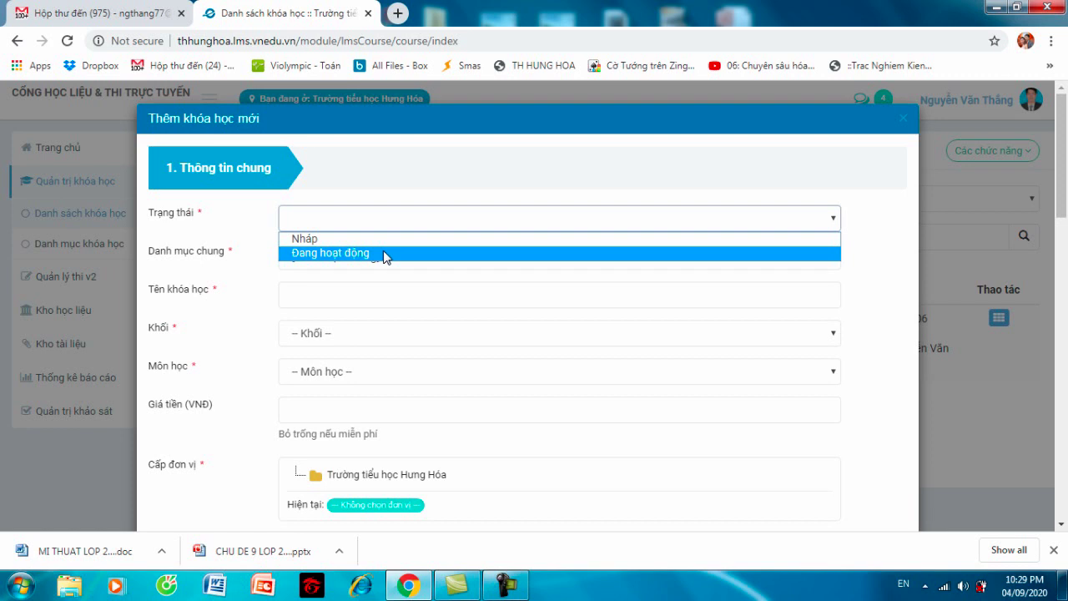
click(385, 255)
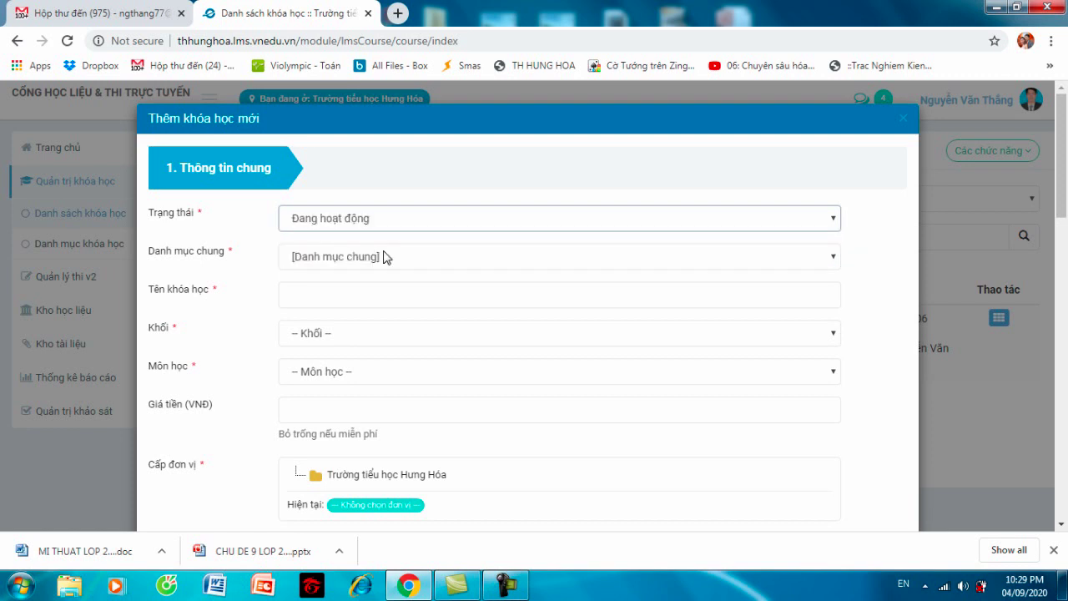
click(423, 262)
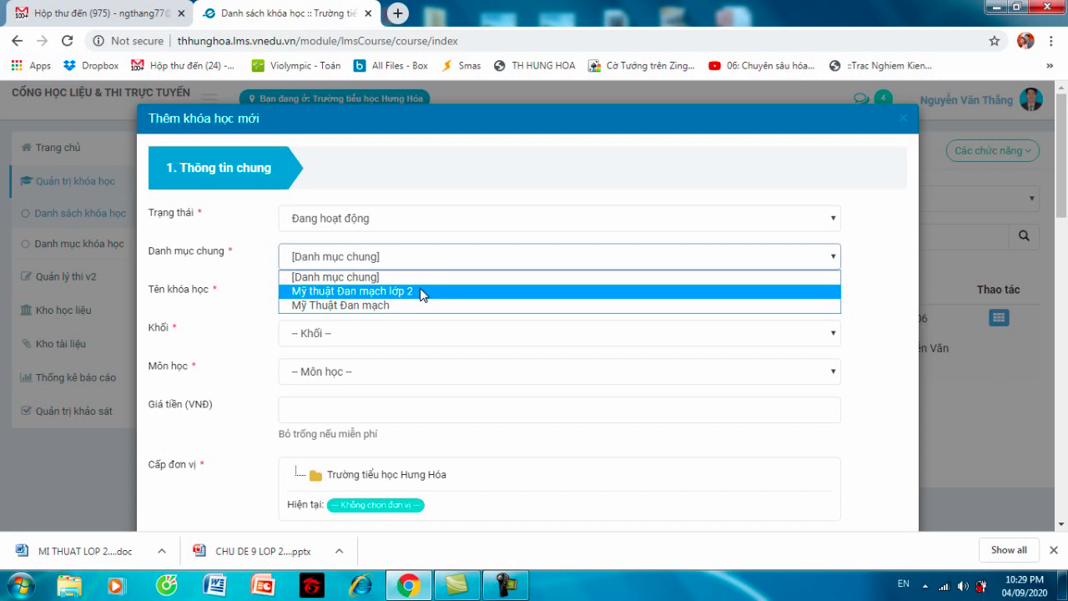
click(423, 293)
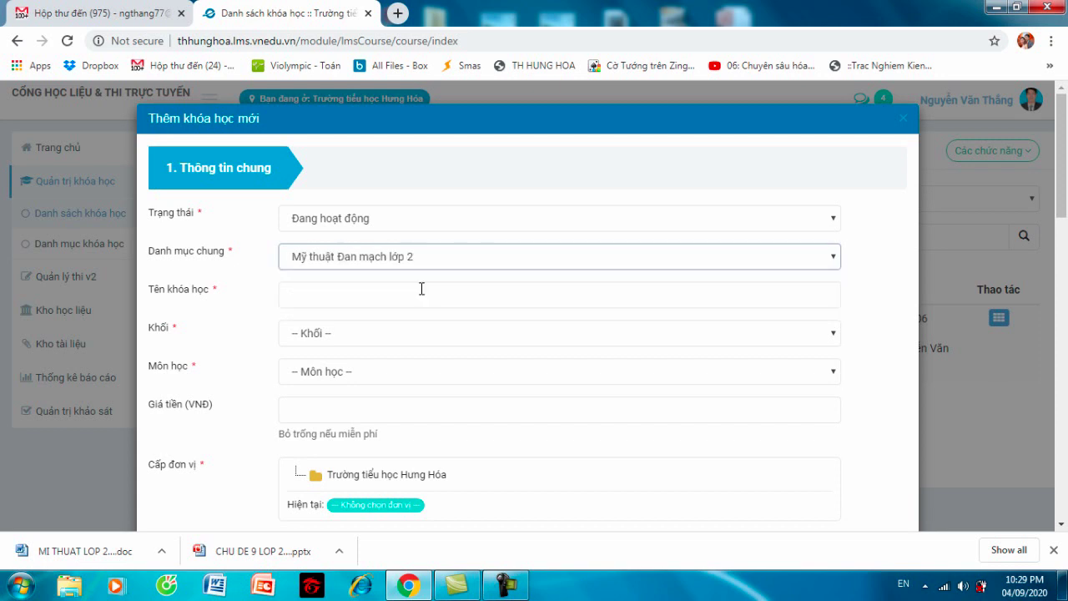
click(438, 294)
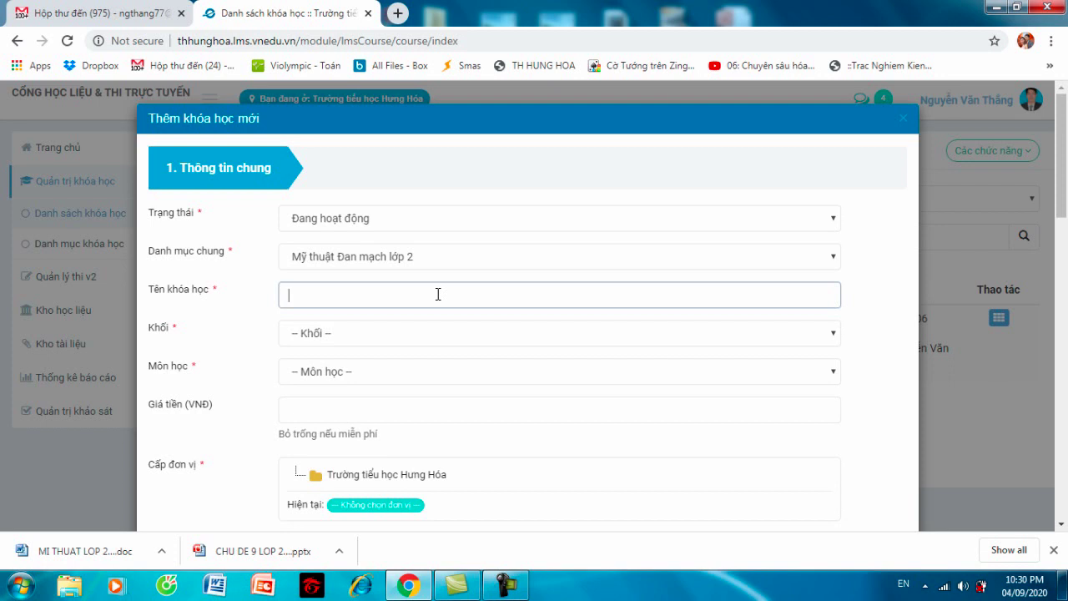
- Enter 'Chủ đề 9: Màu sắc thiên nhiên' as the course name
text(Chu)
text( đề ()
key(BackSpace)
text(9: Màu saắc th)
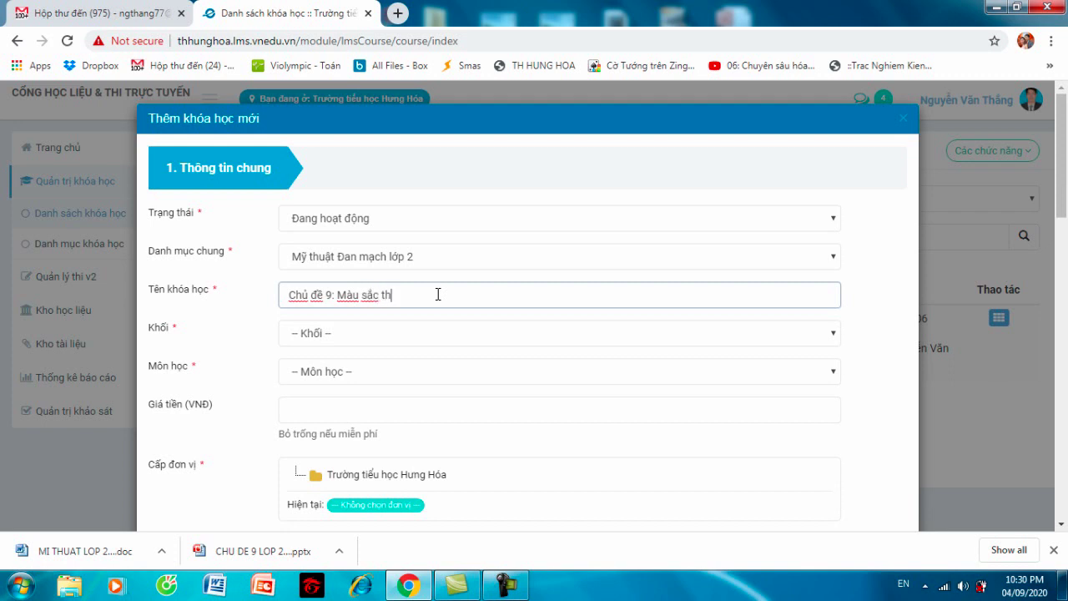
text(iên nhiên)
- Choose Khối 2 for grade and Mĩ thuật for subject
click(415, 334)
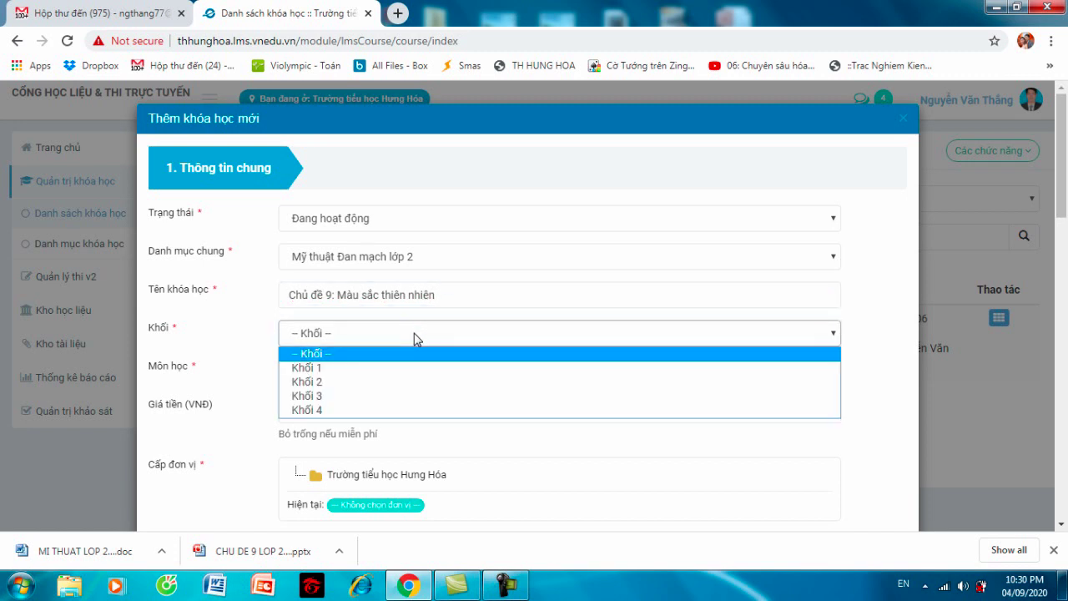
click(391, 382)
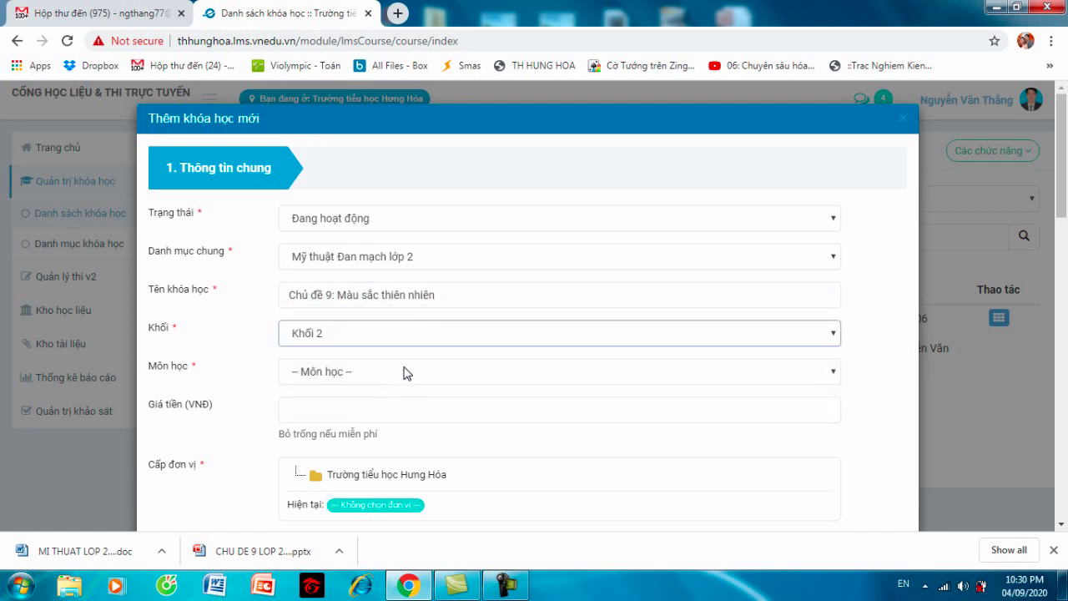
click(405, 372)
click(383, 404)
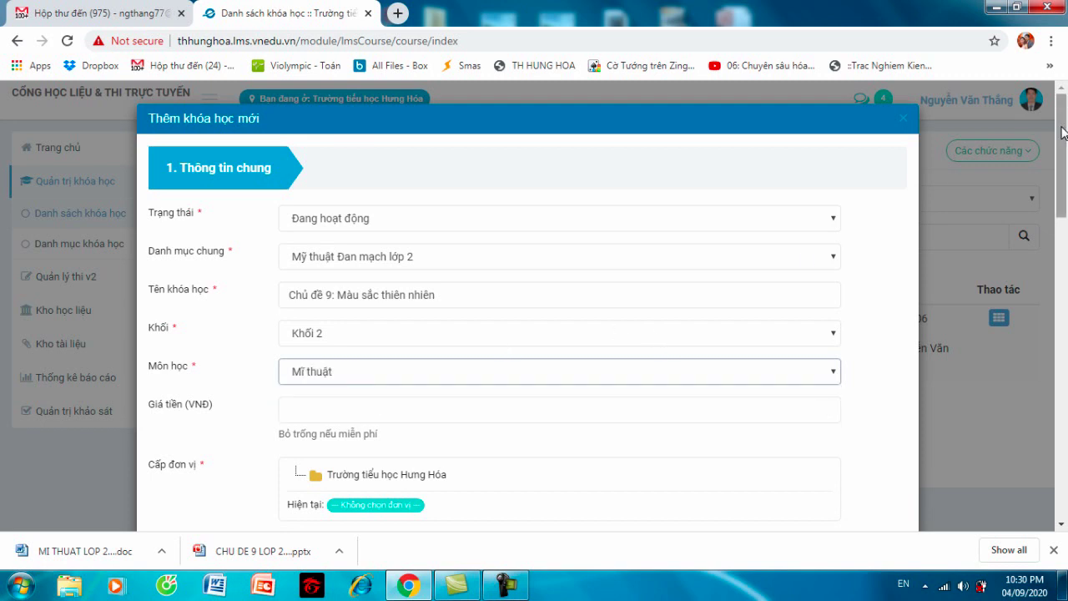
drag(1064, 134, 1065, 187)
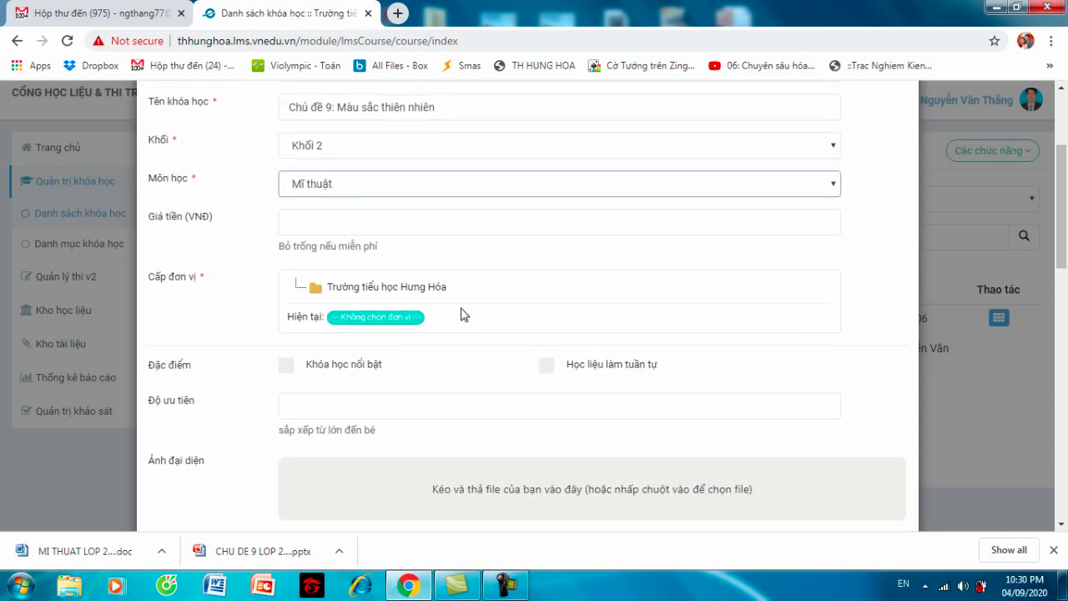
- Assign the course to Trường tiểu học Hung Hóa, mark it 'Khóa học nổi bật', and open the cover-image file manager
click(373, 288)
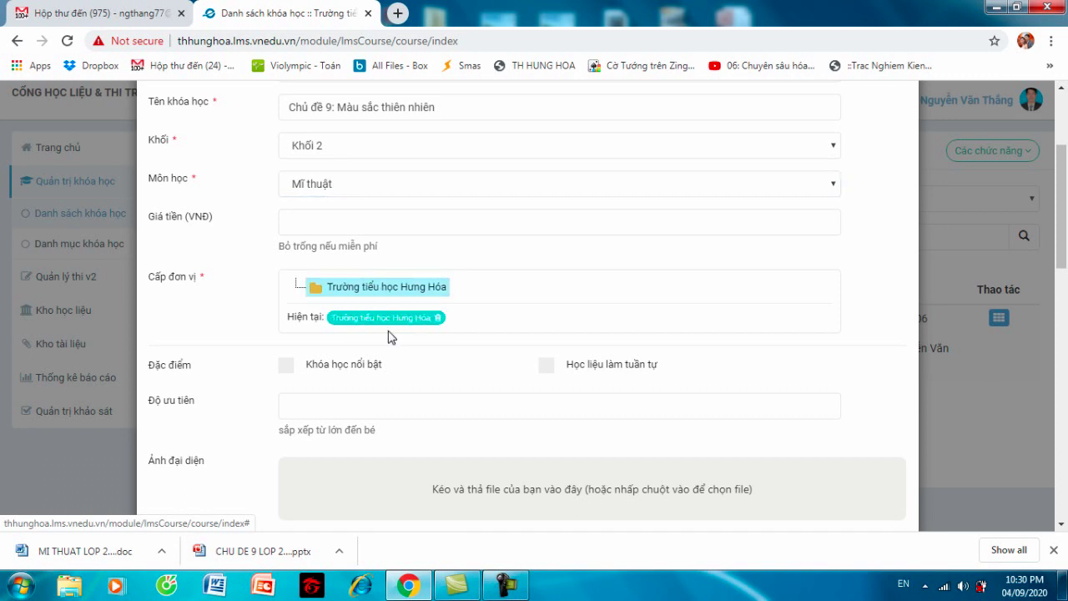
click(287, 369)
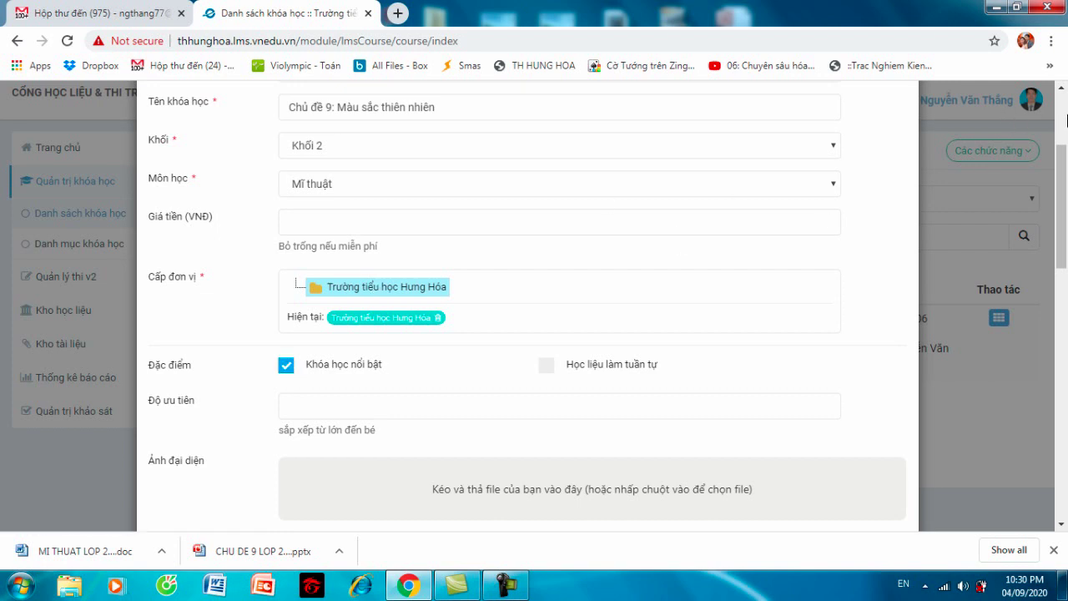
drag(1065, 164, 1066, 204)
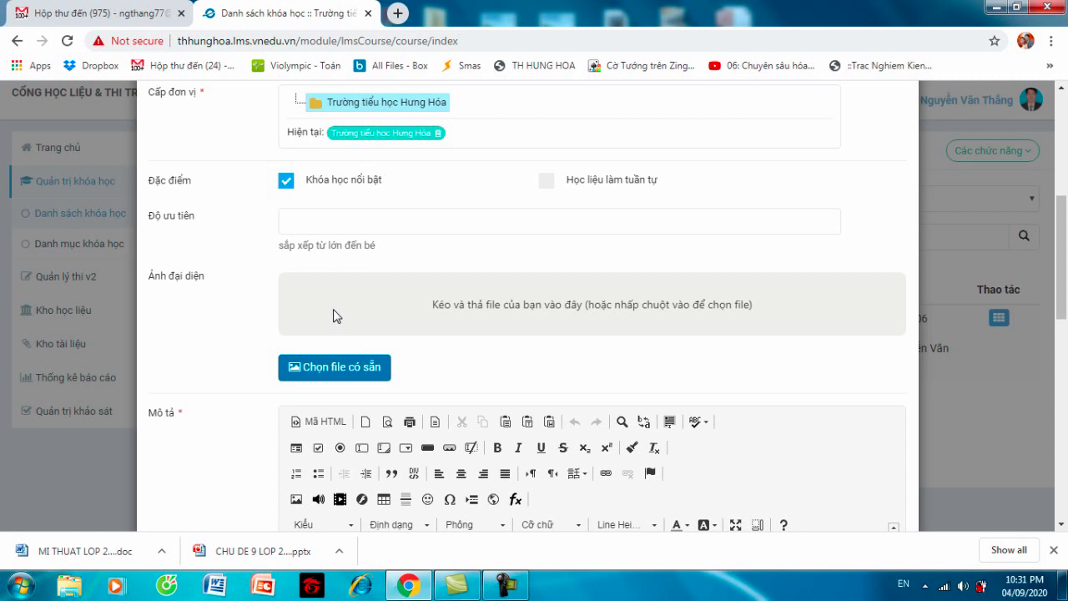
click(338, 372)
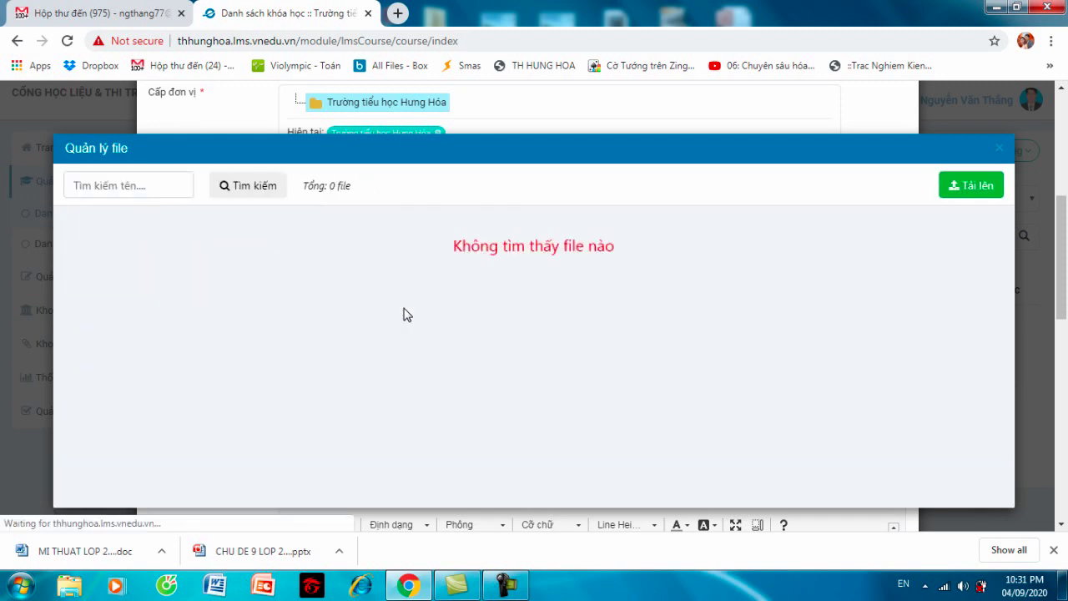
- Start a file upload and search drives D: and E: for the picture
click(965, 185)
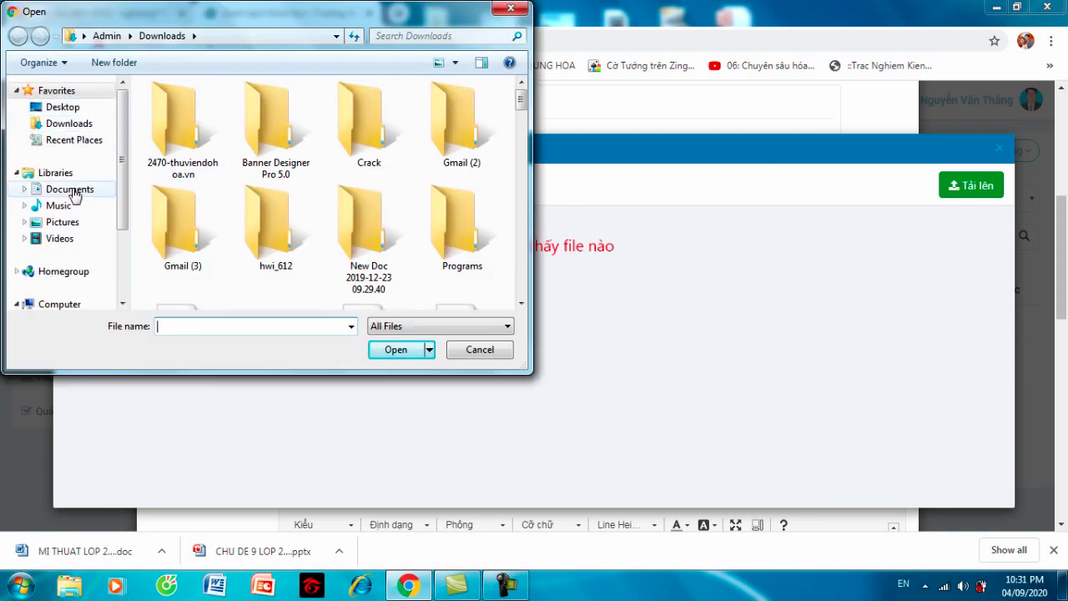
drag(121, 167, 122, 233)
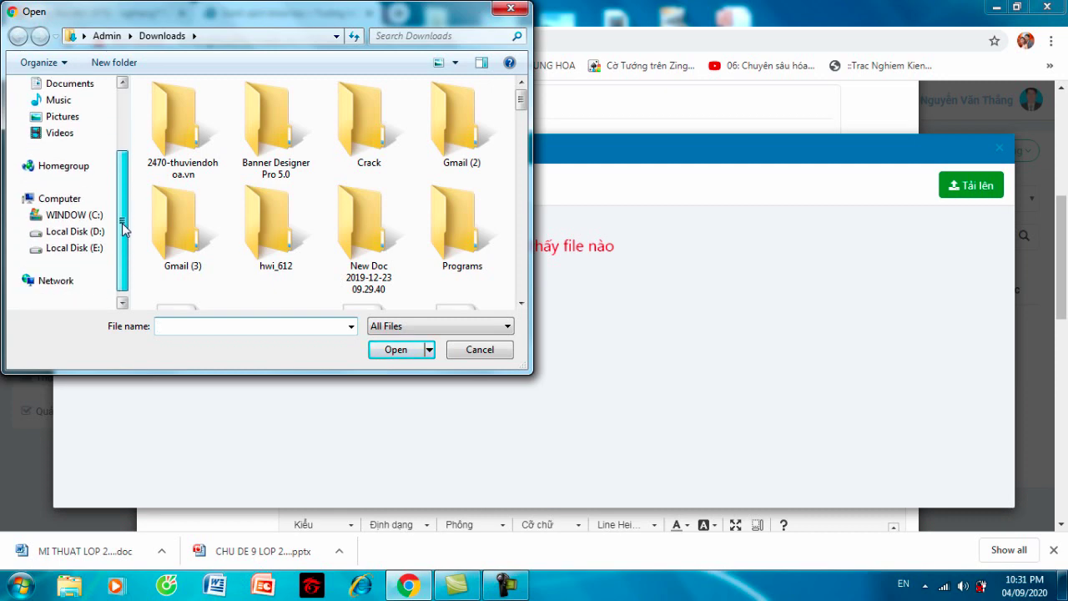
click(62, 232)
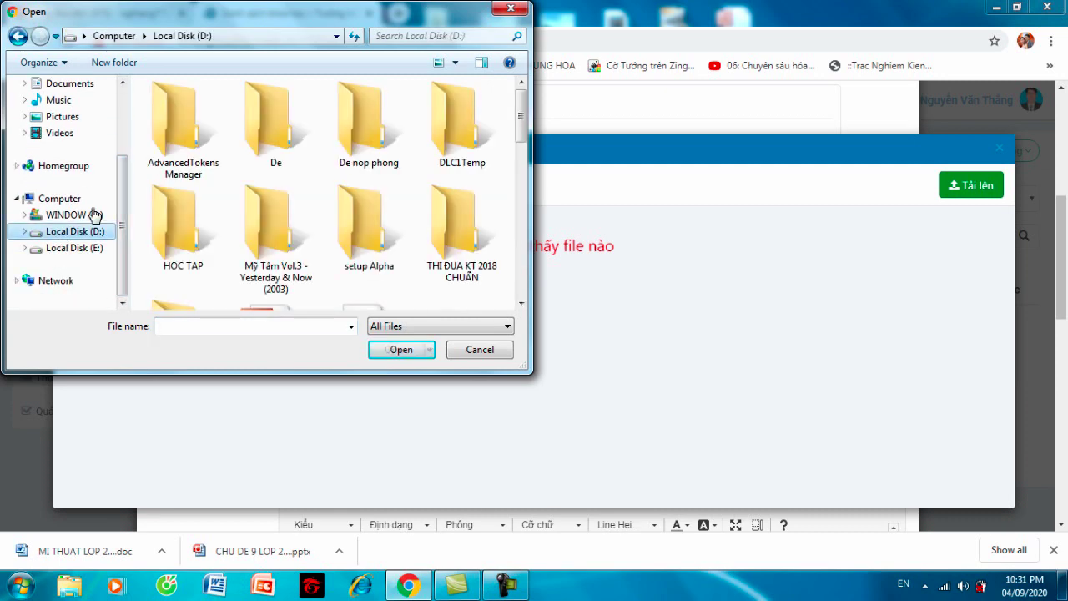
drag(521, 114, 541, 277)
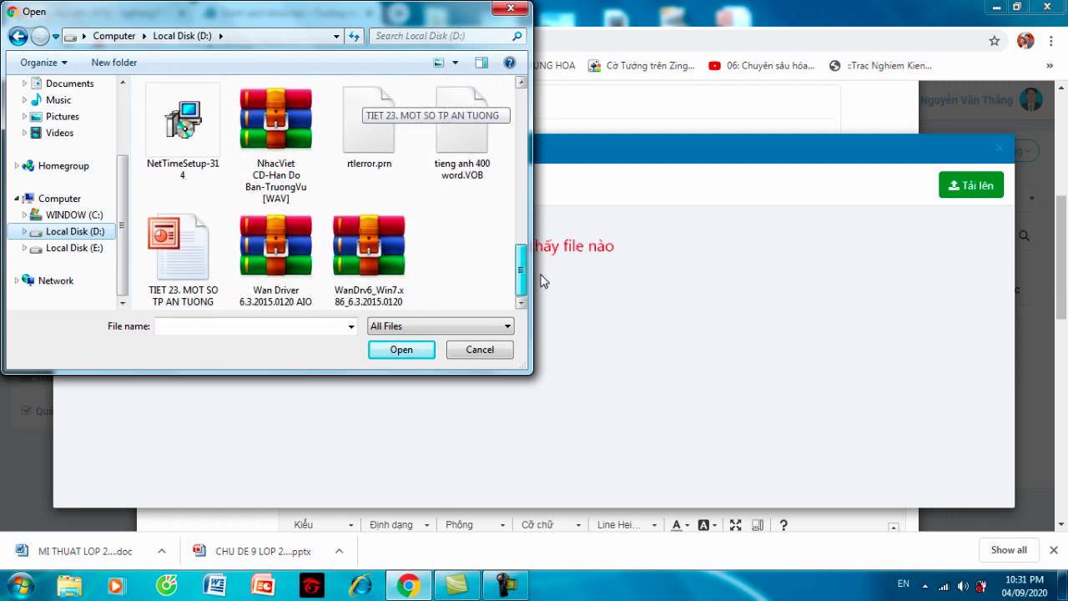
drag(541, 283, 539, 110)
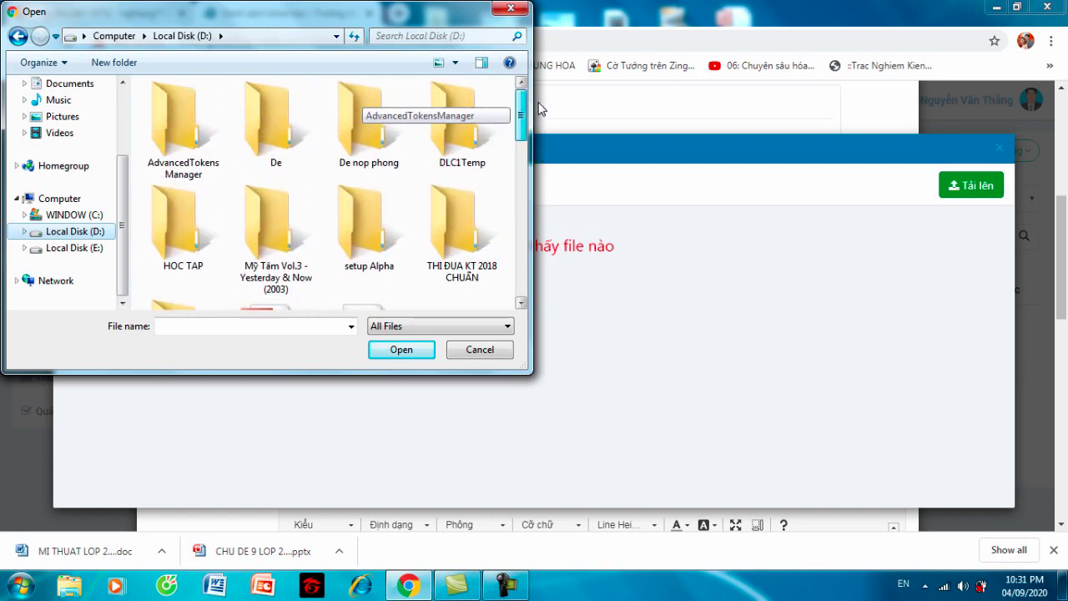
click(101, 248)
drag(522, 109, 527, 100)
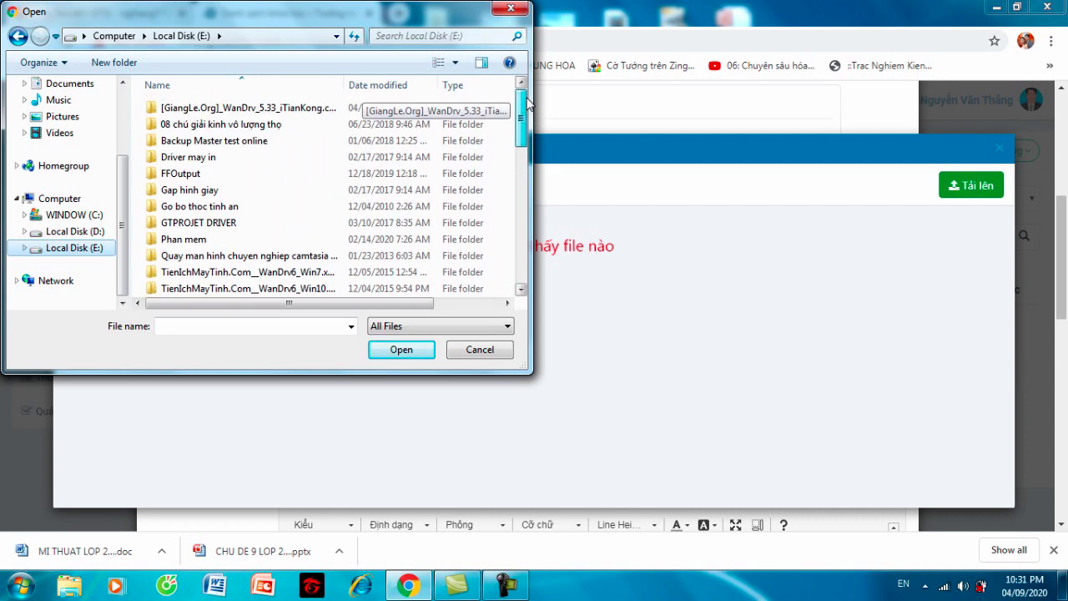
click(102, 217)
click(105, 231)
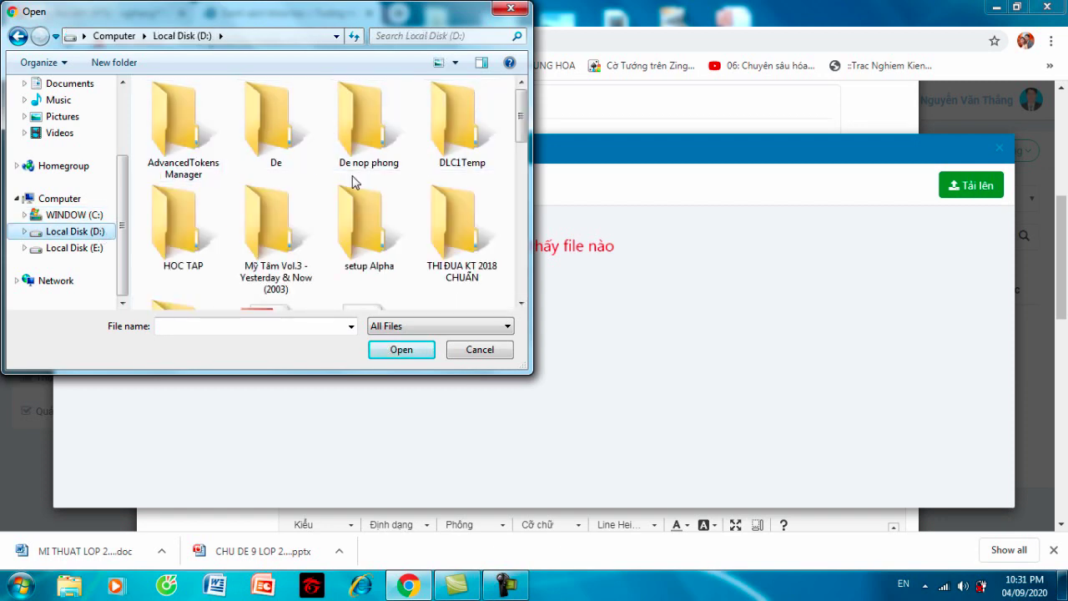
- Upload Hoa-Lan-Ho-Diep-HV1007-.jpg from D:\HOC TAP\Chep tranh
double_click(191, 239)
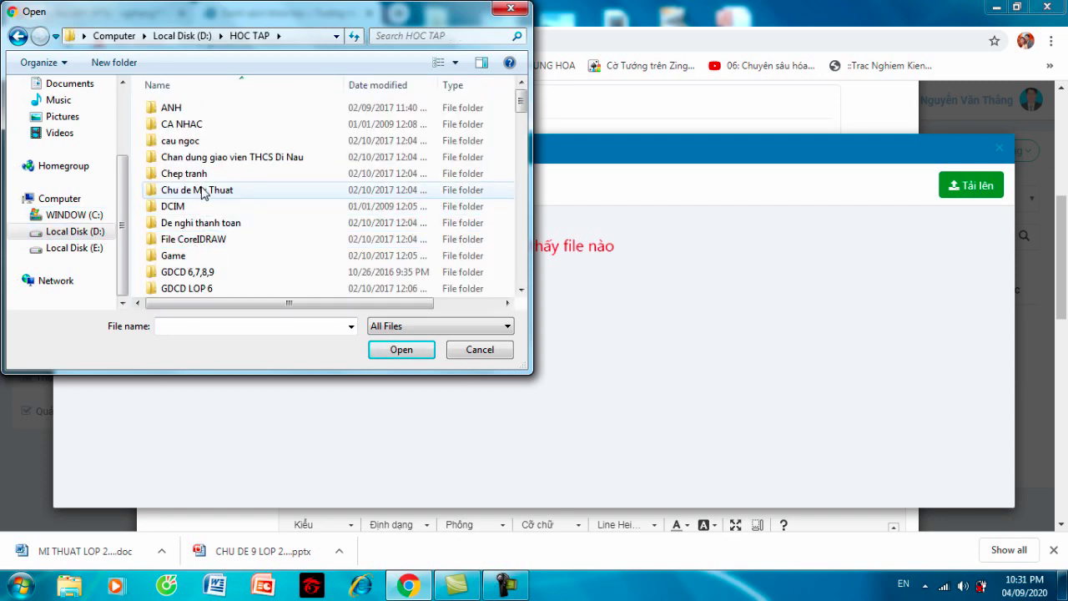
double_click(201, 178)
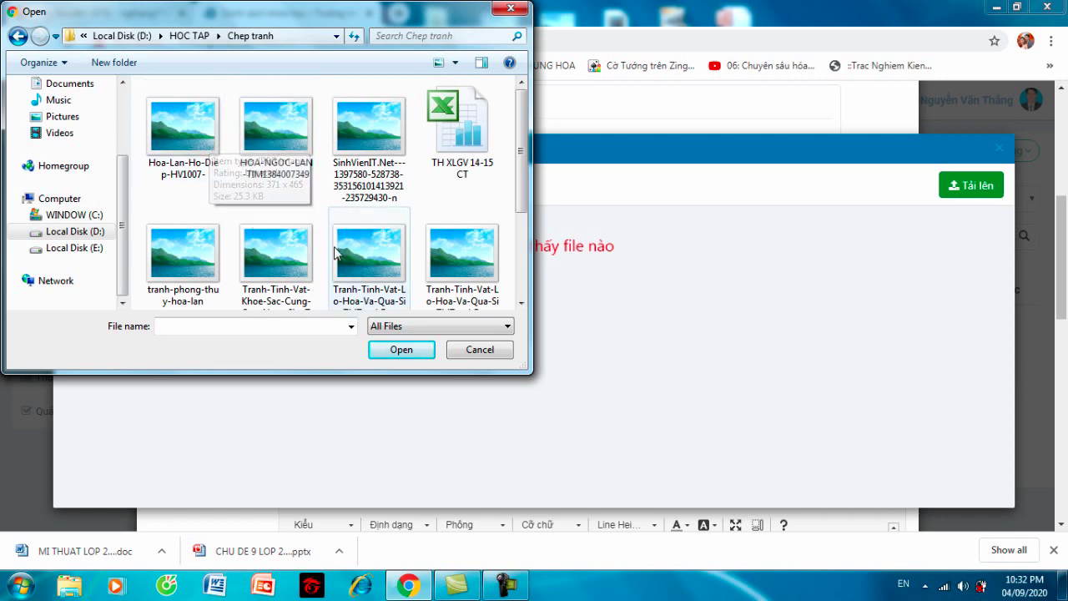
click(402, 349)
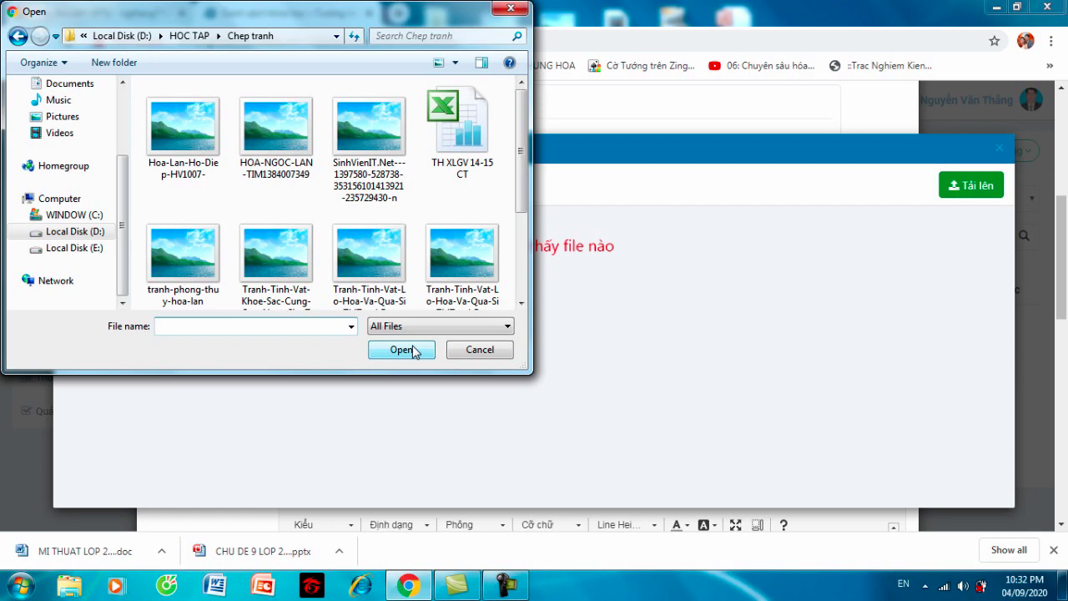
click(173, 146)
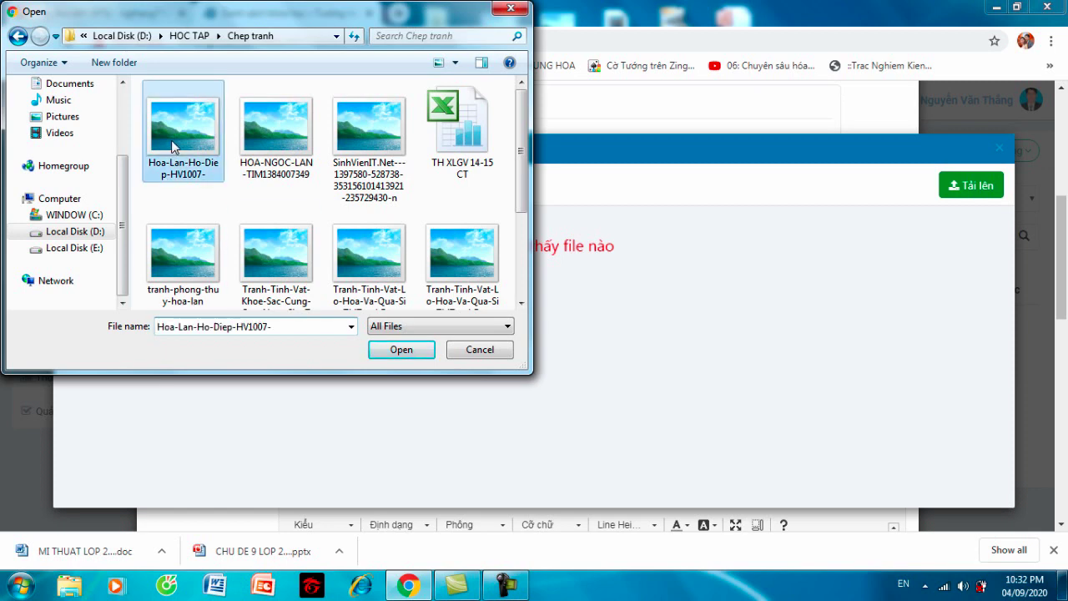
click(396, 352)
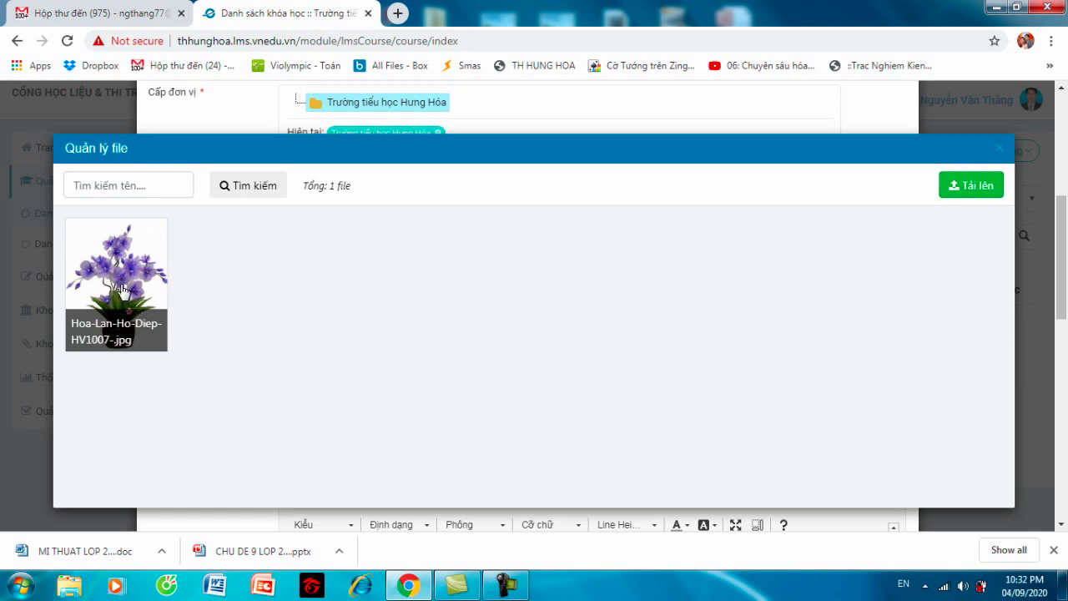
- Use the uploaded orchid thumbnail as the course's Ảnh đại diện (22 KB)
click(139, 289)
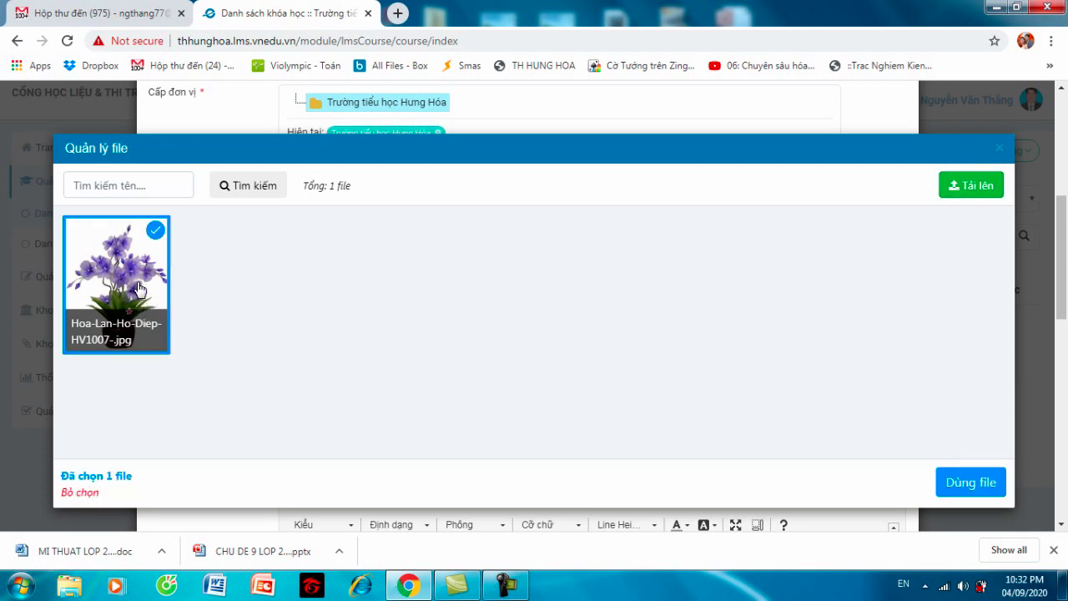
click(986, 482)
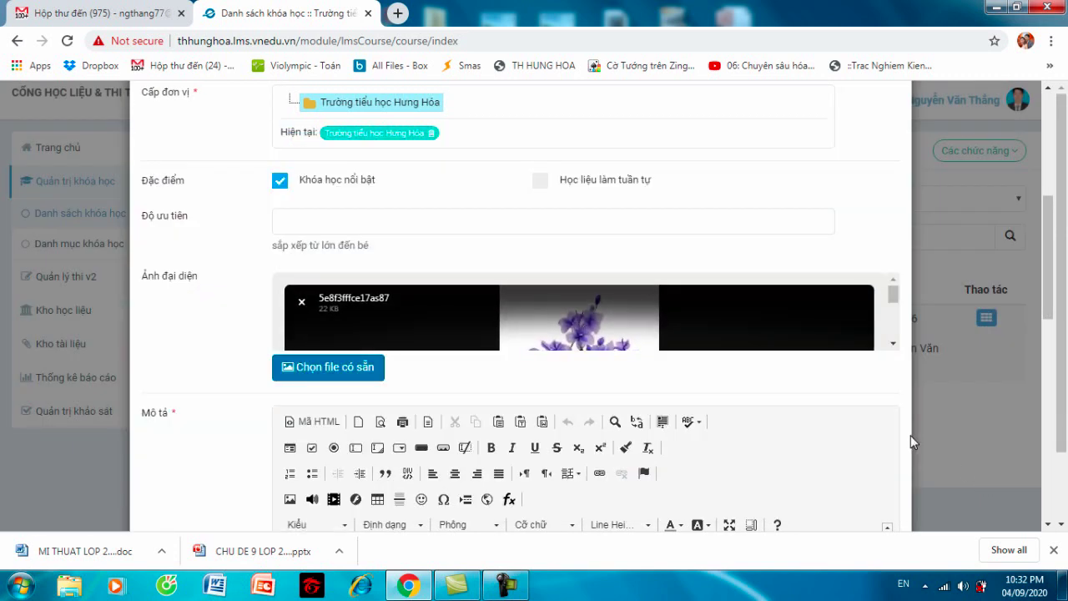
click(894, 345)
click(894, 344)
click(894, 345)
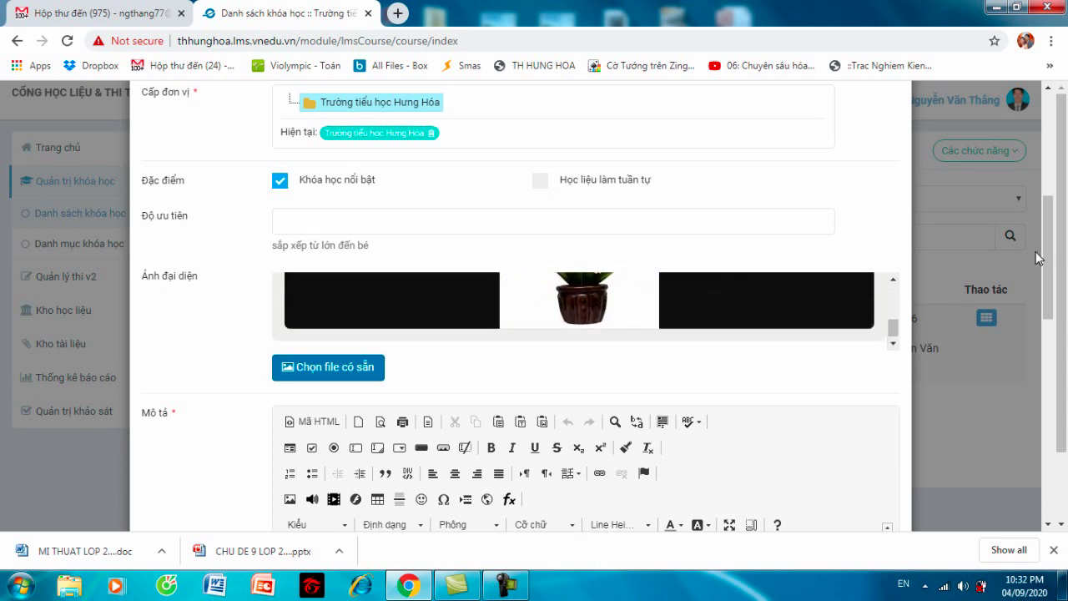
- Place the cursor in the empty Mô tả editor and open lesson plan MI THUAT LOP 2 CA NAM DAN MACH in Word
drag(1047, 256, 1046, 323)
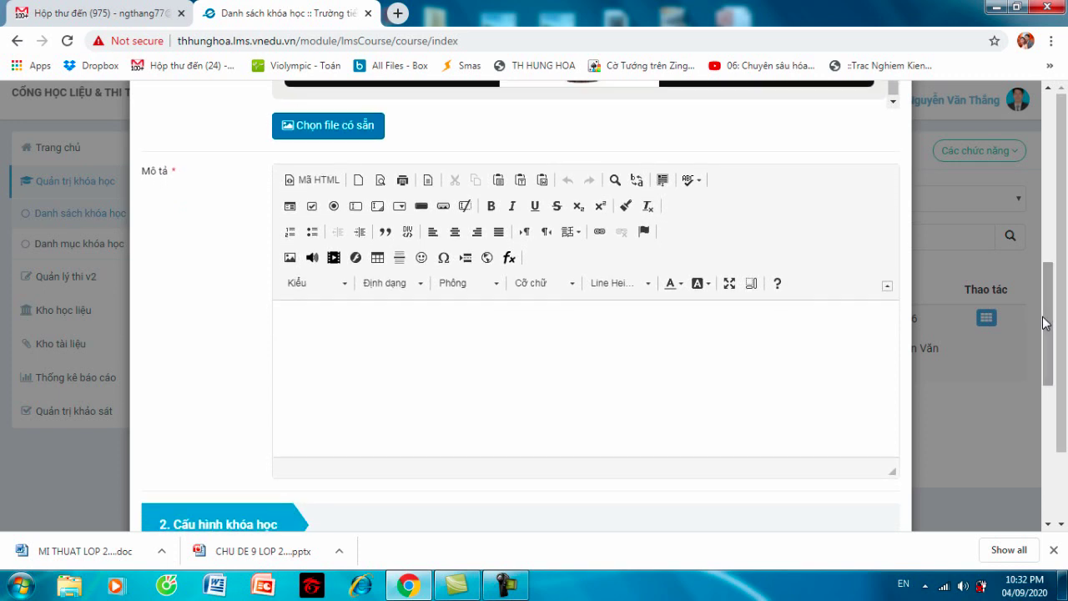
click(435, 357)
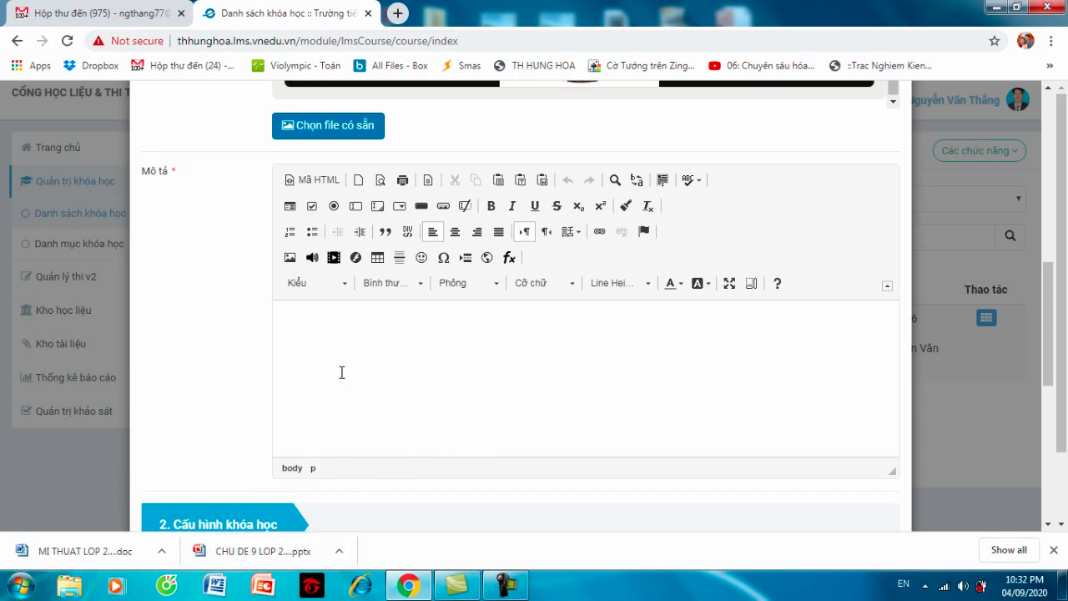
click(88, 555)
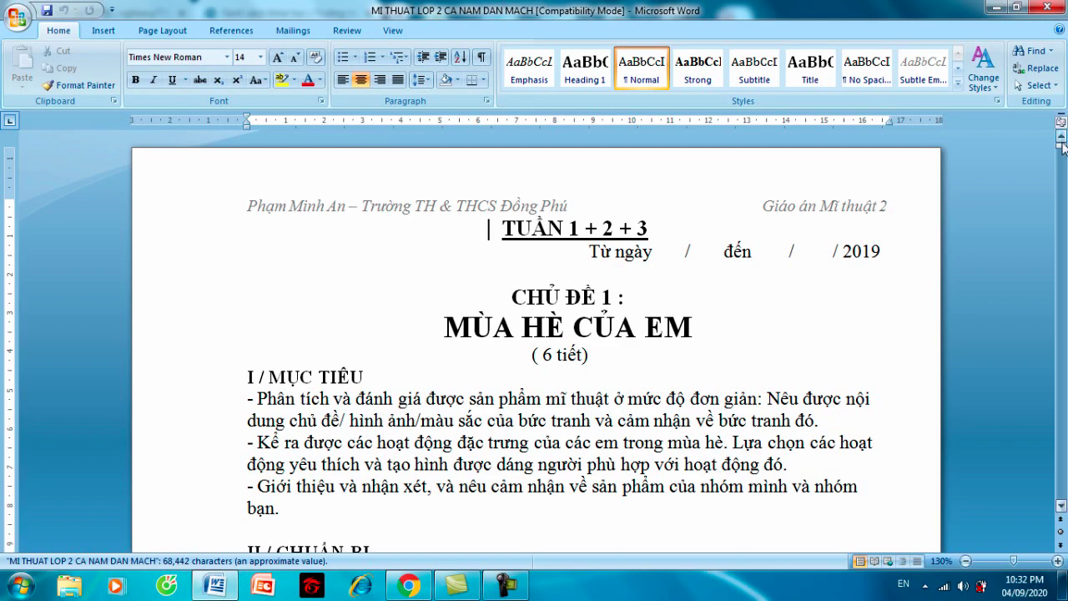
- Select the three MỤC TIÊU objectives of Bài 9 Sắc màu thiên nhiên in Word and return to Chrome
drag(1062, 165, 1063, 410)
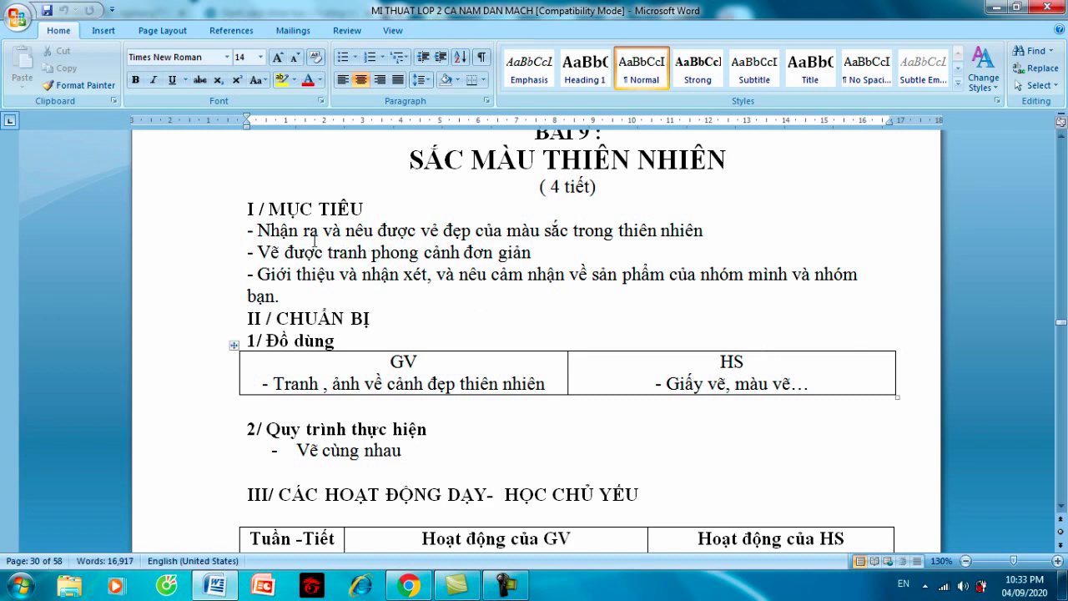
drag(248, 230, 310, 289)
key(ctrl+c)
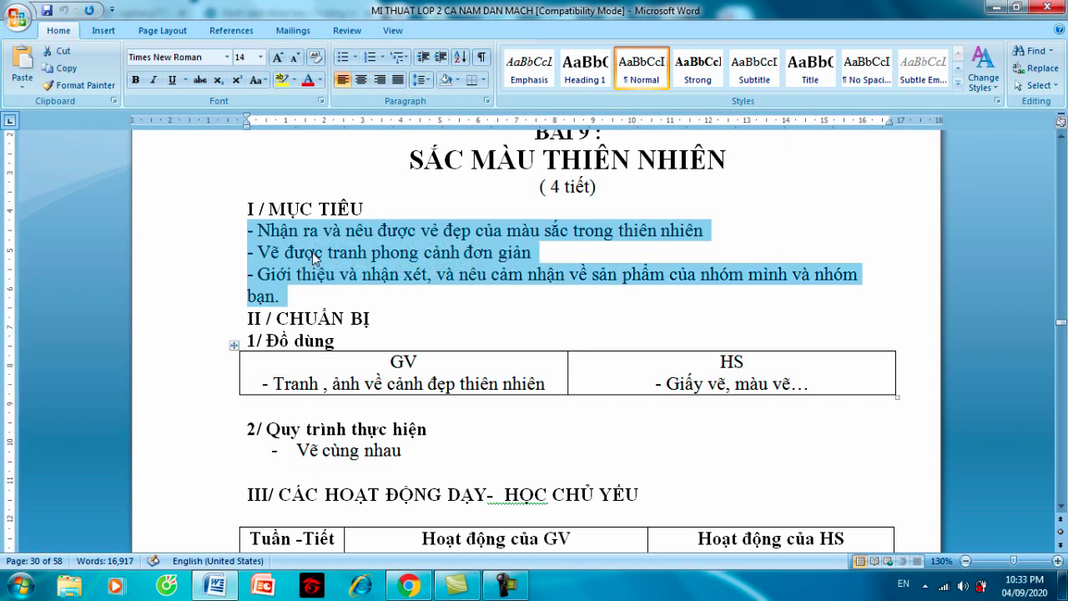
click(413, 586)
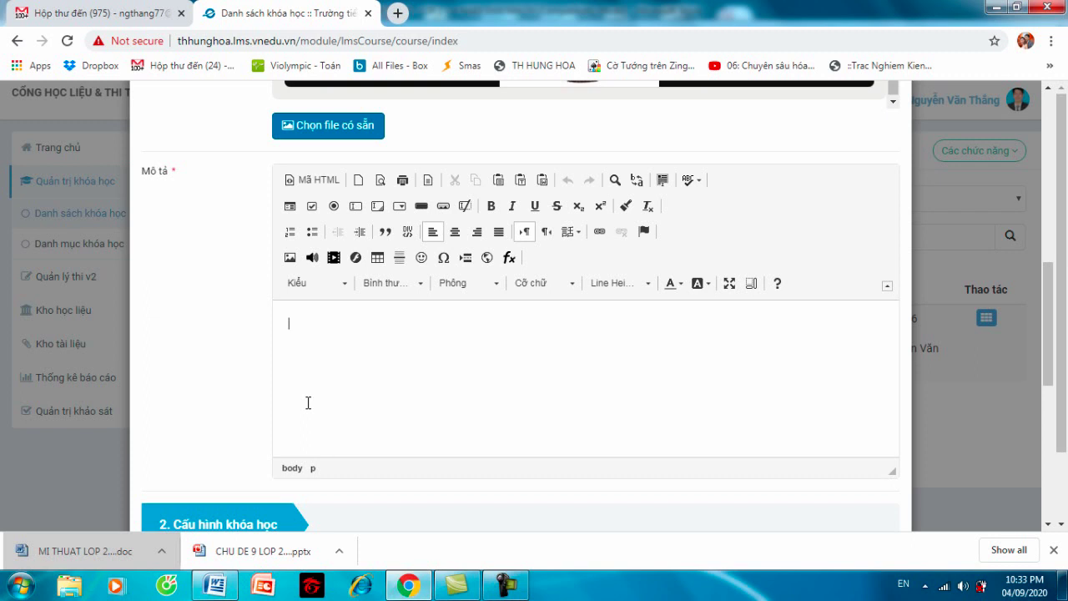
- Paste the three Bài 9 objectives into Mô tả and scroll down to 2. Cấu hình khóa học
key(ctrl+v)
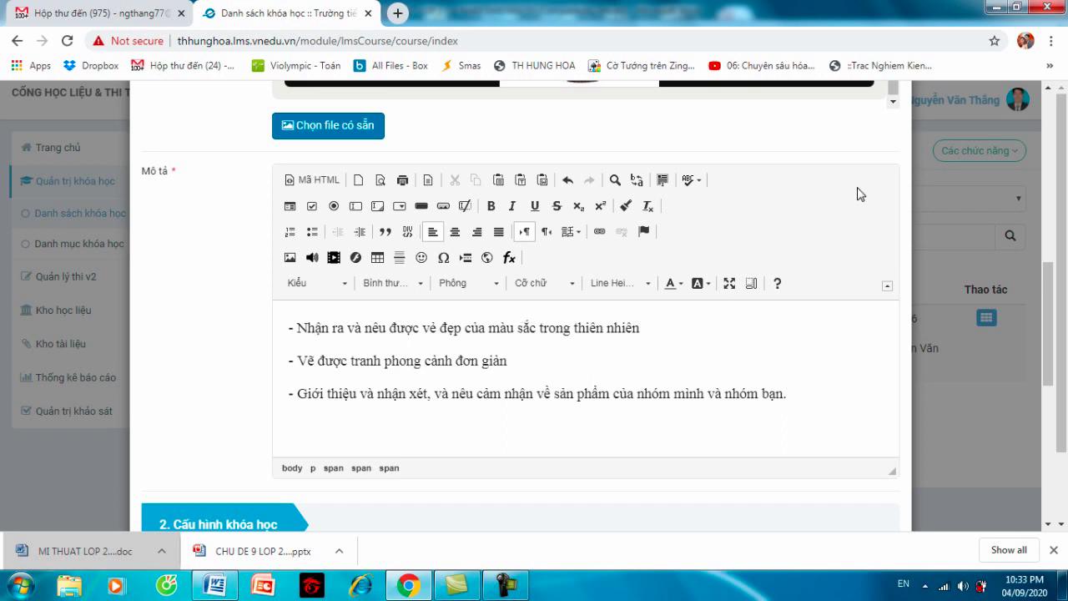
drag(1060, 263, 1067, 335)
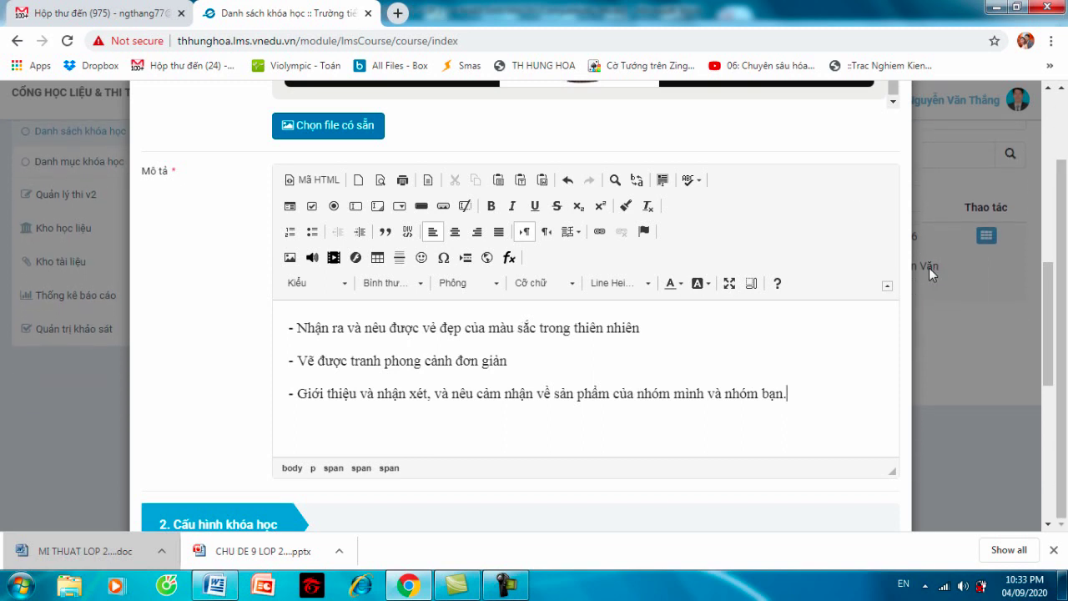
drag(1045, 322, 1065, 404)
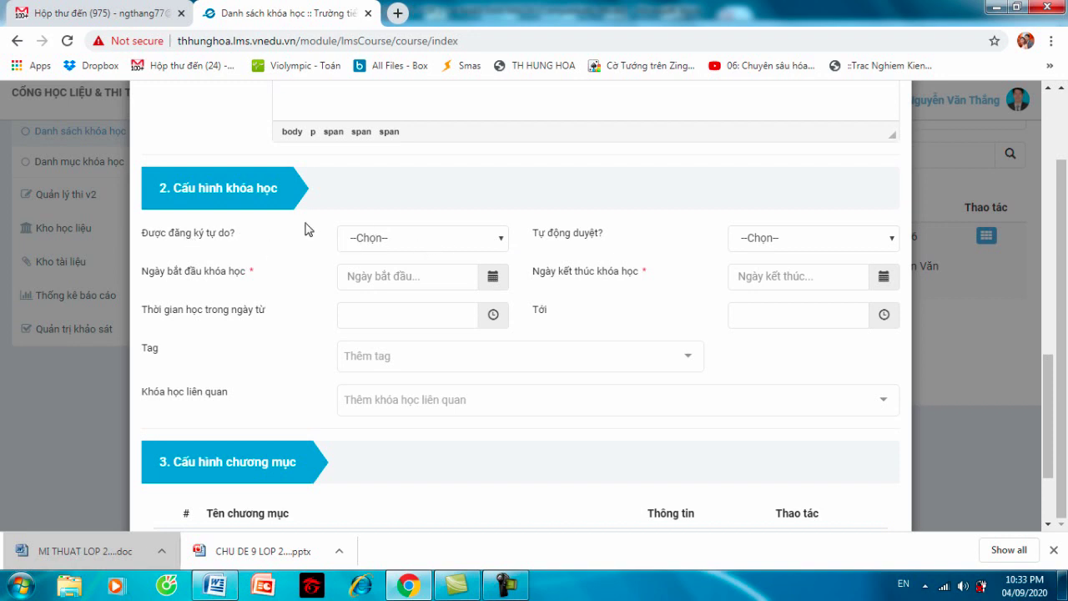
- Set 'Được đăng ký tự do?' to Không and 'Tự động duyệt?' to Có
click(415, 241)
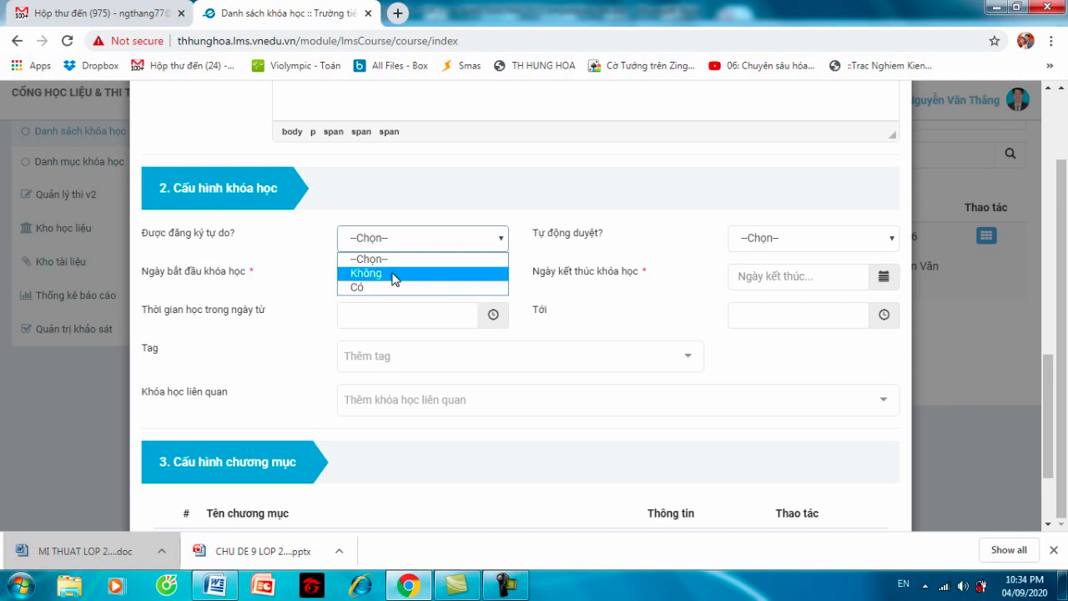
click(394, 276)
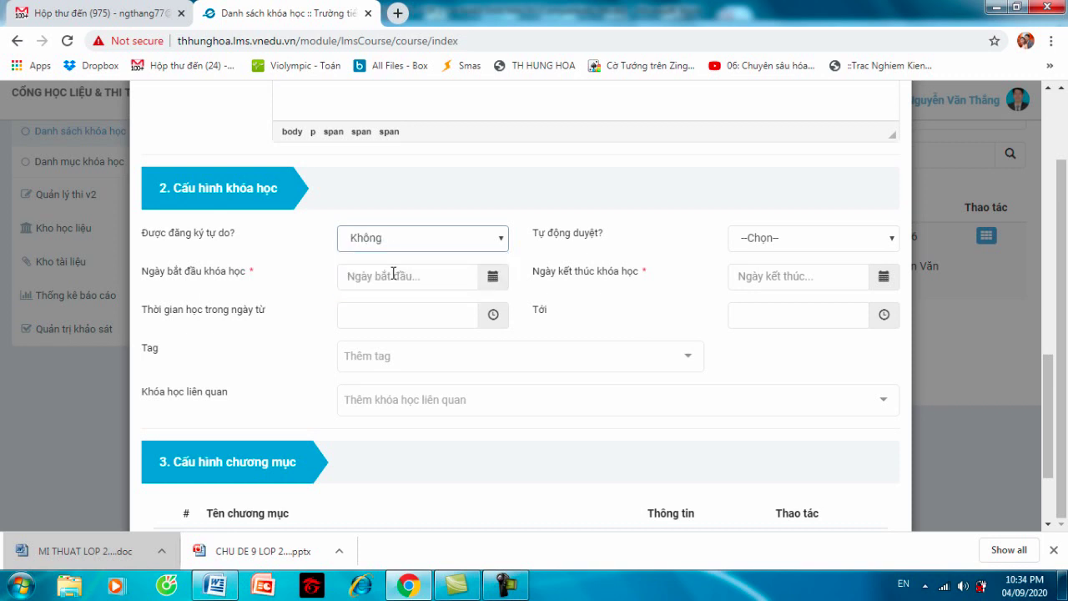
click(782, 238)
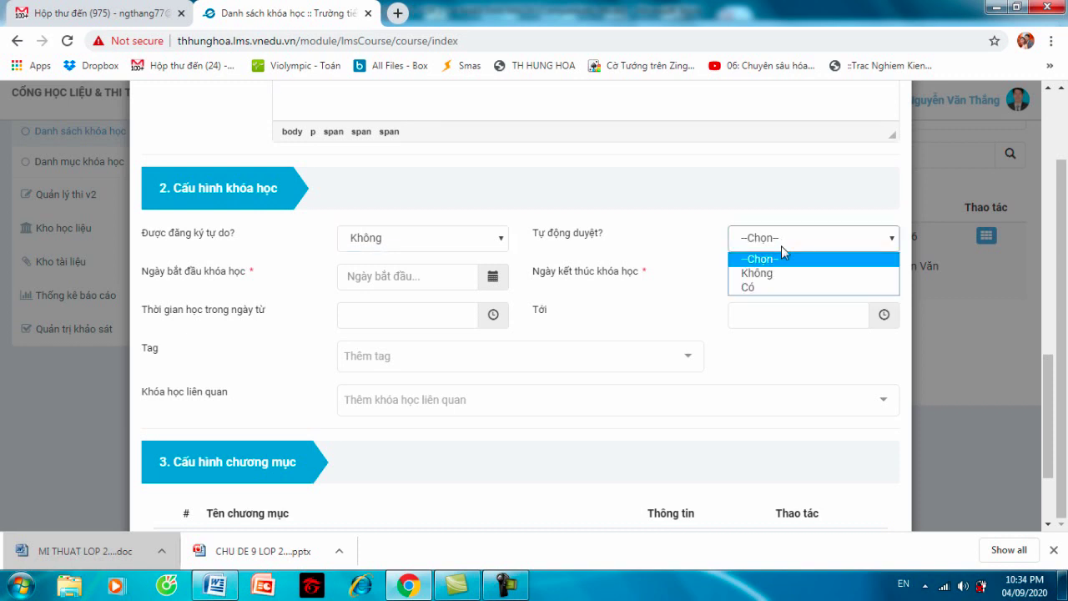
click(782, 289)
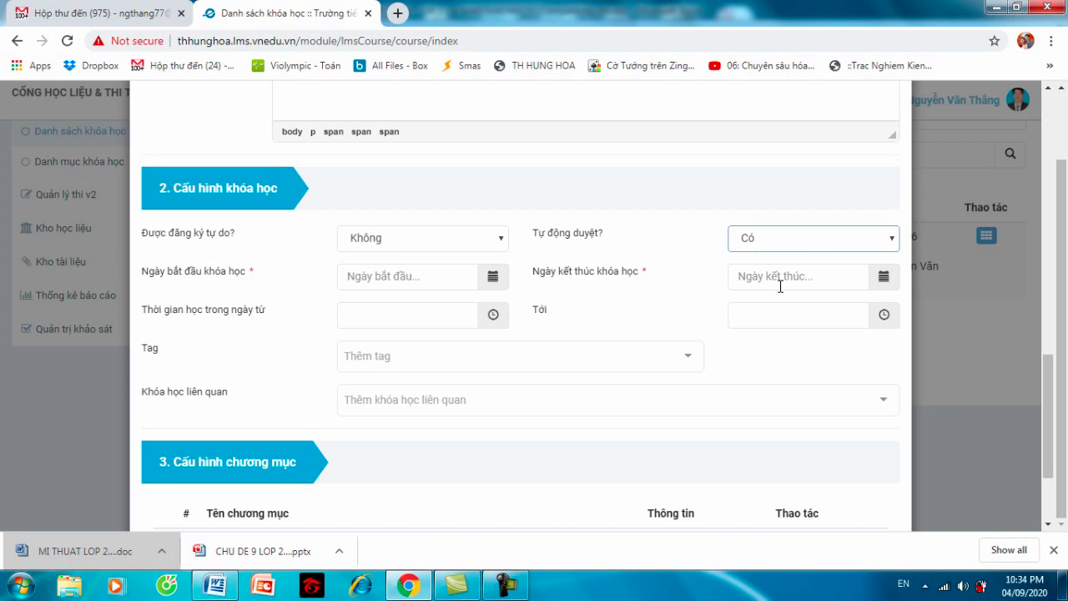
click(789, 239)
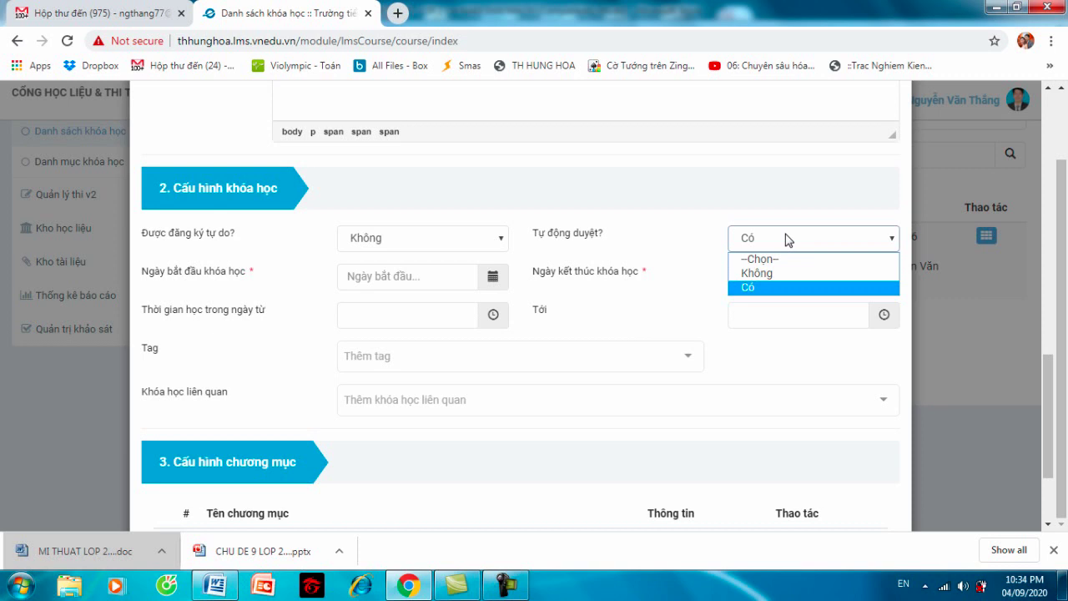
click(718, 195)
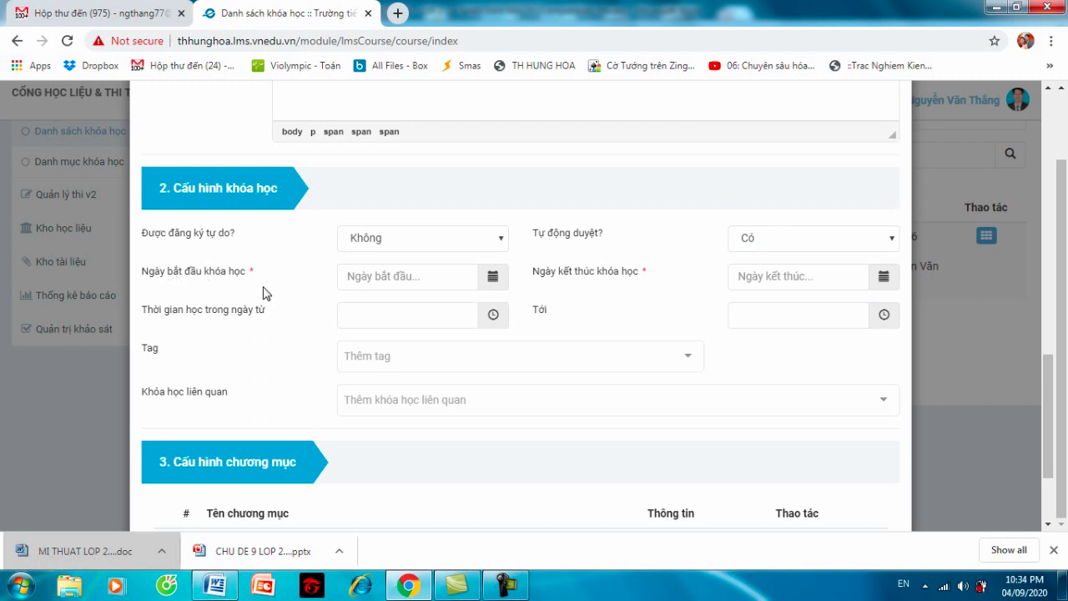
click(365, 282)
- Set Ngày bắt đầu khóa học to 09/04/2020 22:34 and Ngày kết thúc khóa học to 12/04/2020 22:35
click(493, 282)
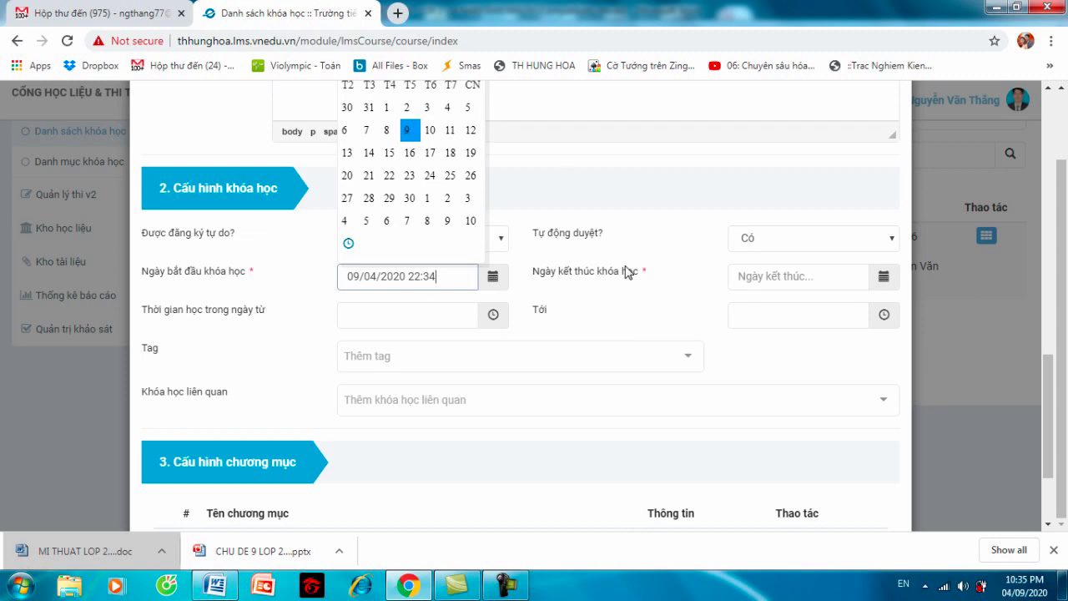
click(780, 288)
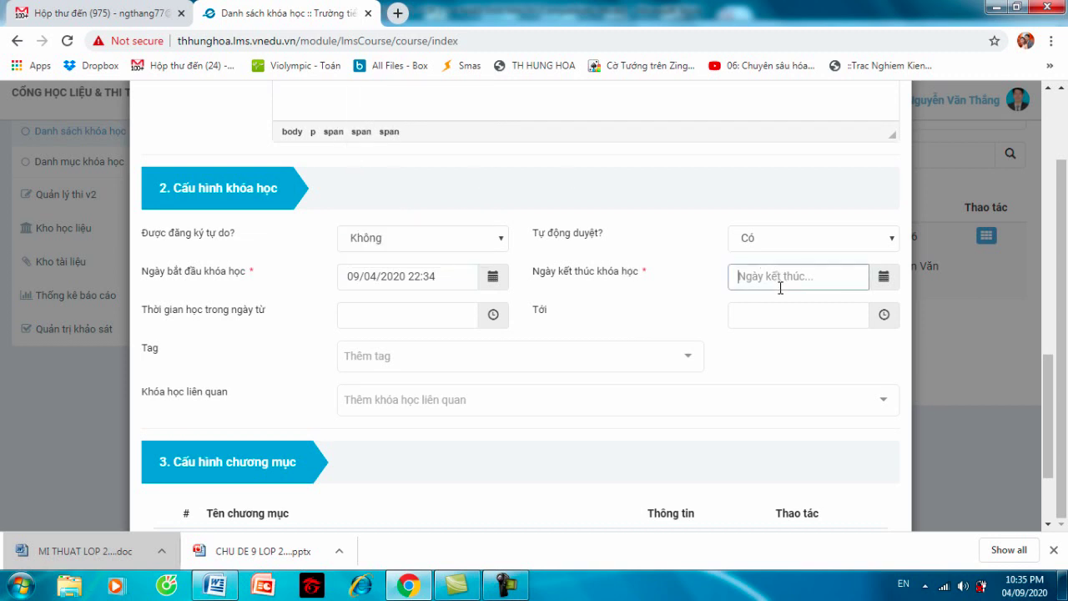
click(891, 277)
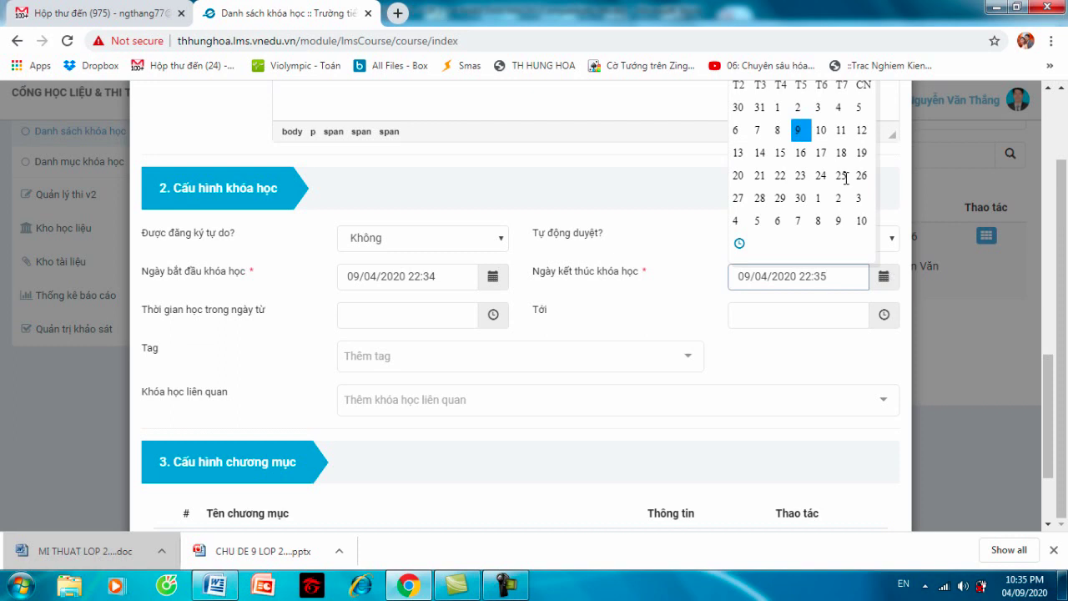
click(864, 130)
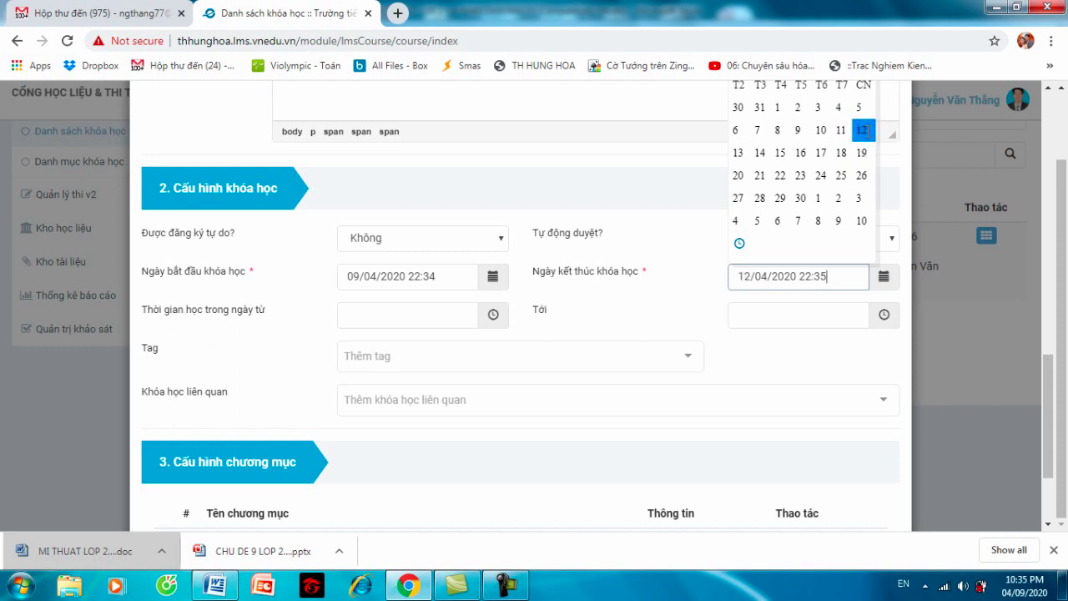
click(428, 315)
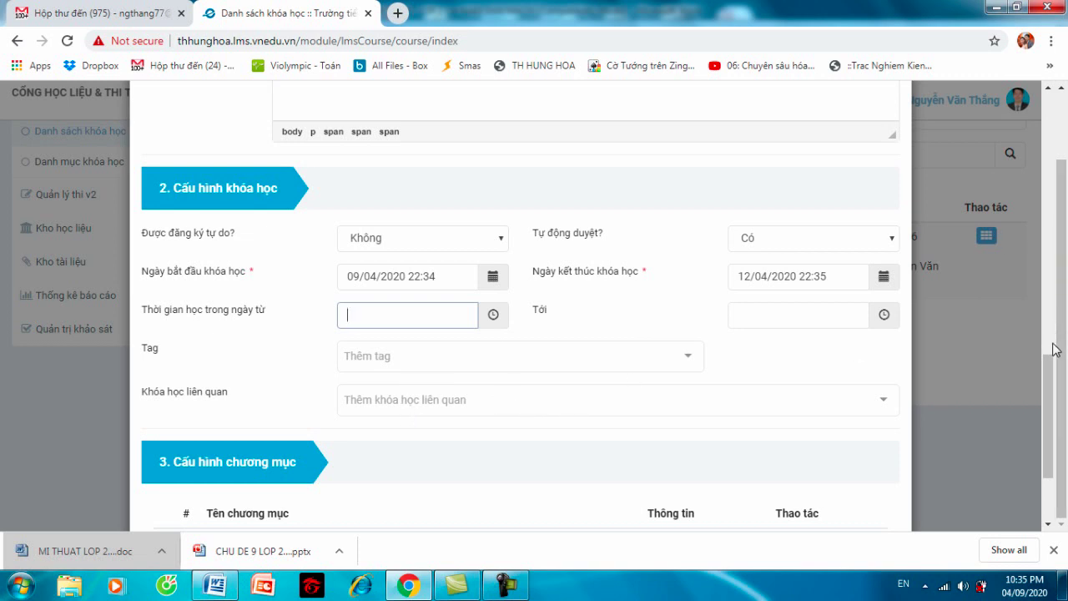
drag(1053, 359, 1057, 419)
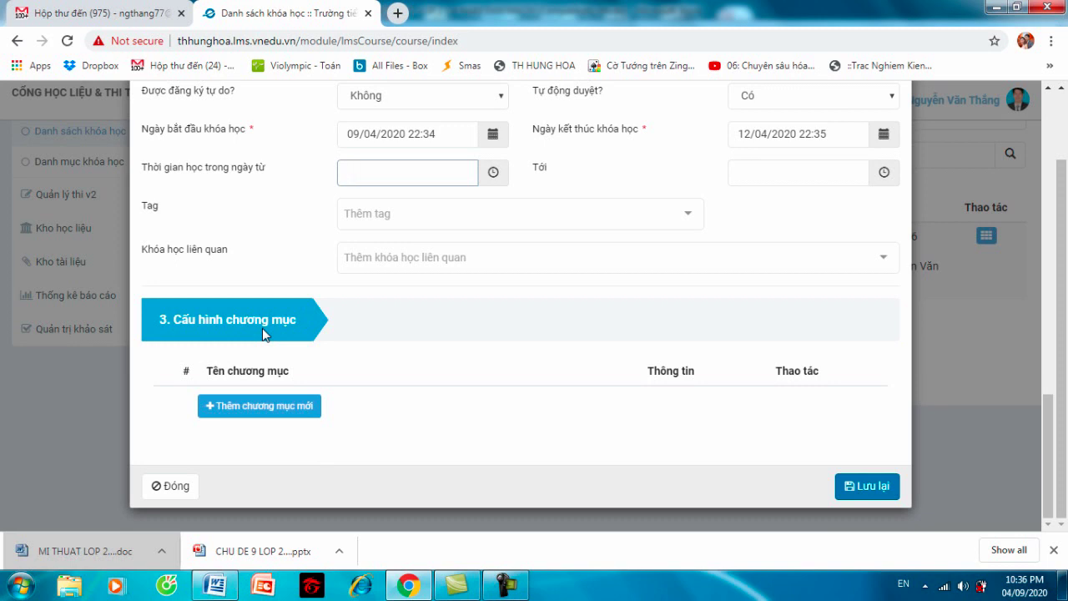
- Add a first chapter named 'Hoạt động I: Tìm hiểu', then add Chương mục 2
click(260, 407)
click(340, 405)
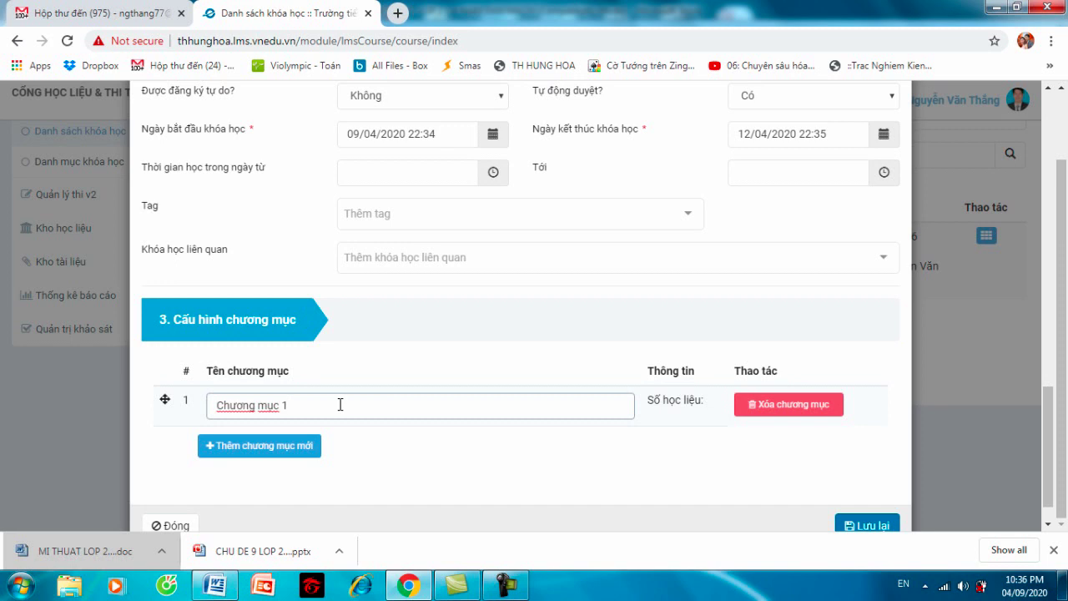
key(BackSpace)
key(BackSpace)
key(BackSpace)
key(BackSpace)
key(BackSpace)
key(BackSpace)
key(BackSpace)
key(BackSpace)
key(BackSpace)
key(BackSpace)
key(BackSpace)
key(BackSpace)
text(Hoat)
text( d)
text(ộng)
text(I)
text(: Tim)
text( hiểu)
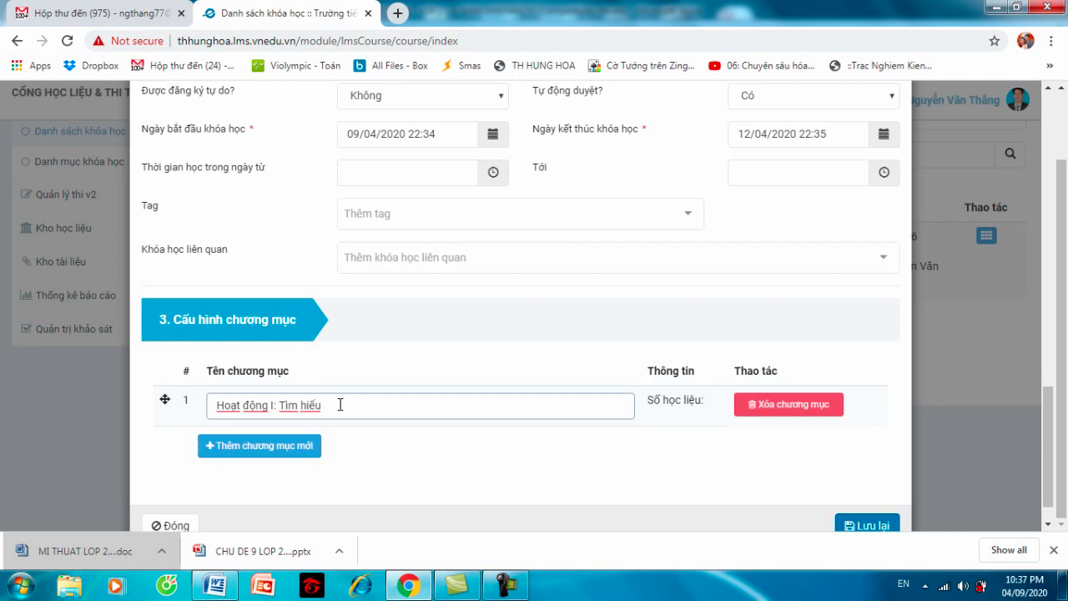
click(297, 451)
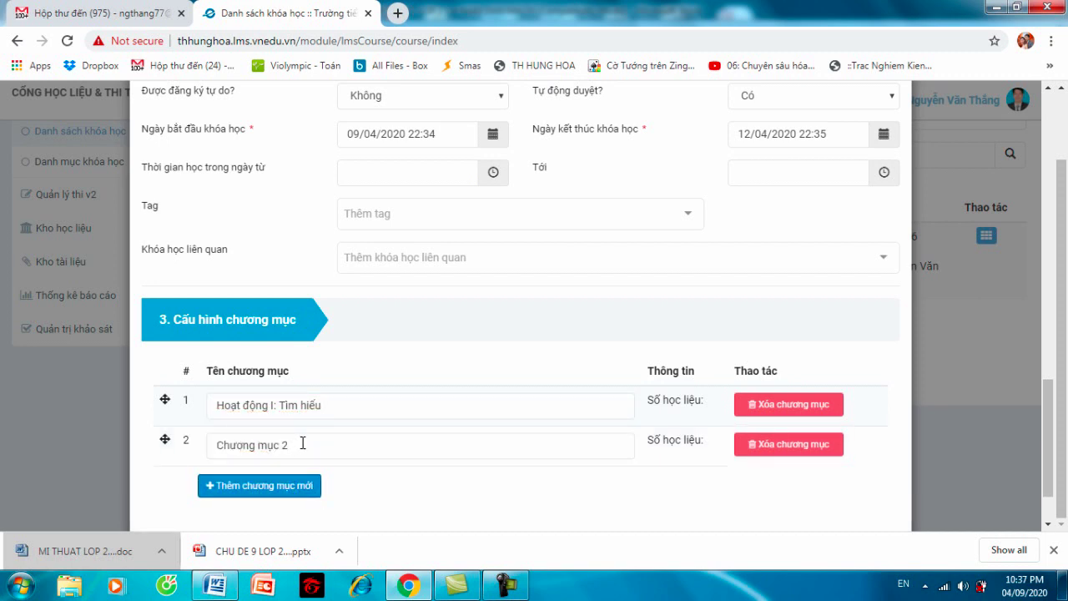
- Rename chapter 2 to 'Hoạt động II: Cách thực hiện'
click(303, 444)
key(BackSpace)
key(BackSpace)
key(BackSpace)
key(BackSpace)
key(BackSpace)
key(BackSpace)
key(BackSpace)
key(BackSpace)
key(BackSpace)
key(BackSpace)
key(BackSpace)
key(BackSpace)
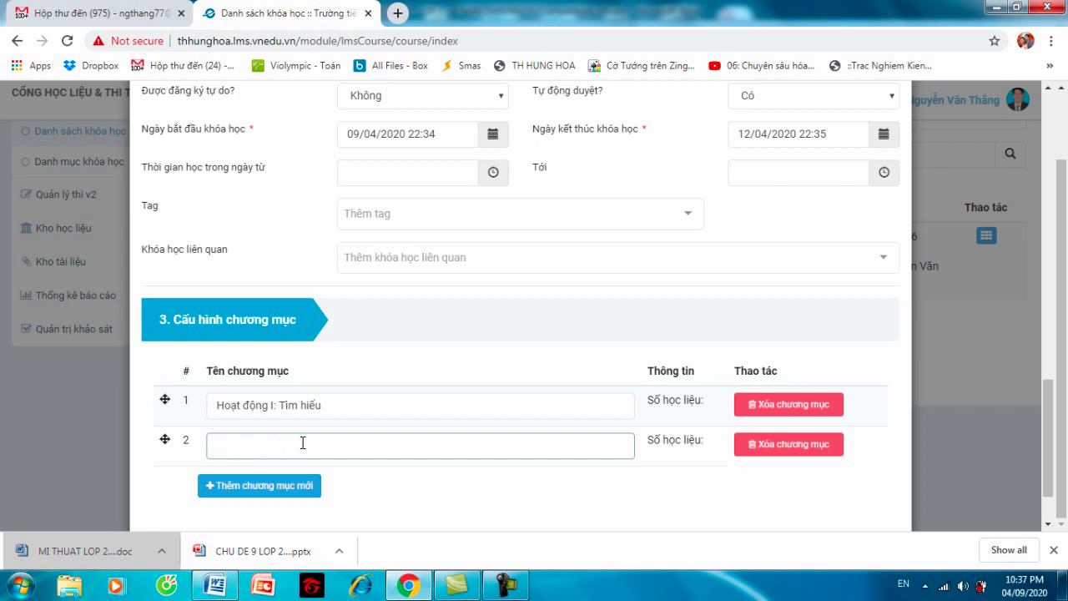
text(Hoat đ)
text(ộng)
text(:)
text( Cach)
text(s )
text(thuwc)
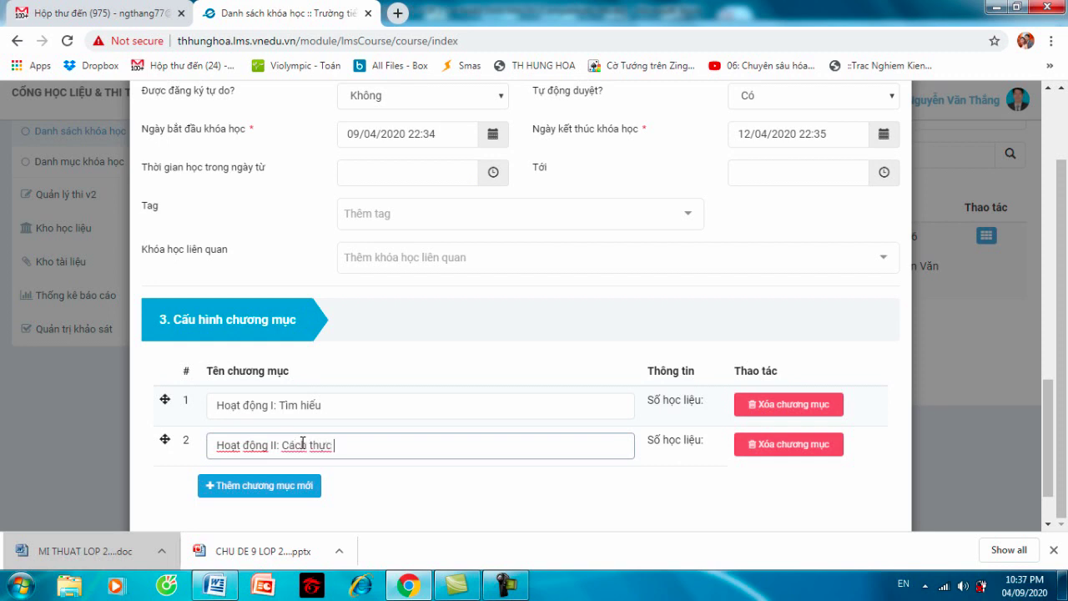
text( j hieenj)
- Add a third chapter named 'Hoạt động III: Bài tập'
click(272, 486)
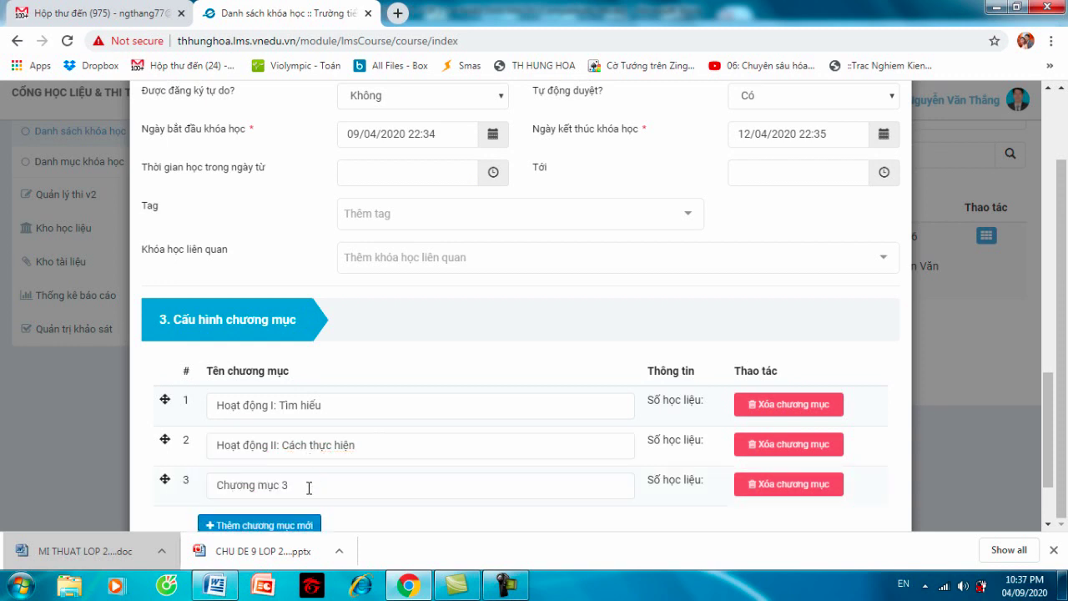
click(309, 488)
key(BackSpace)
key(BackSpace)
key(BackSpace)
key(BackSpace)
key(BackSpace)
key(BackSpace)
key(BackSpace)
key(BackSpace)
key(BackSpace)
key(BackSpace)
key(BackSpace)
key(BackSpace)
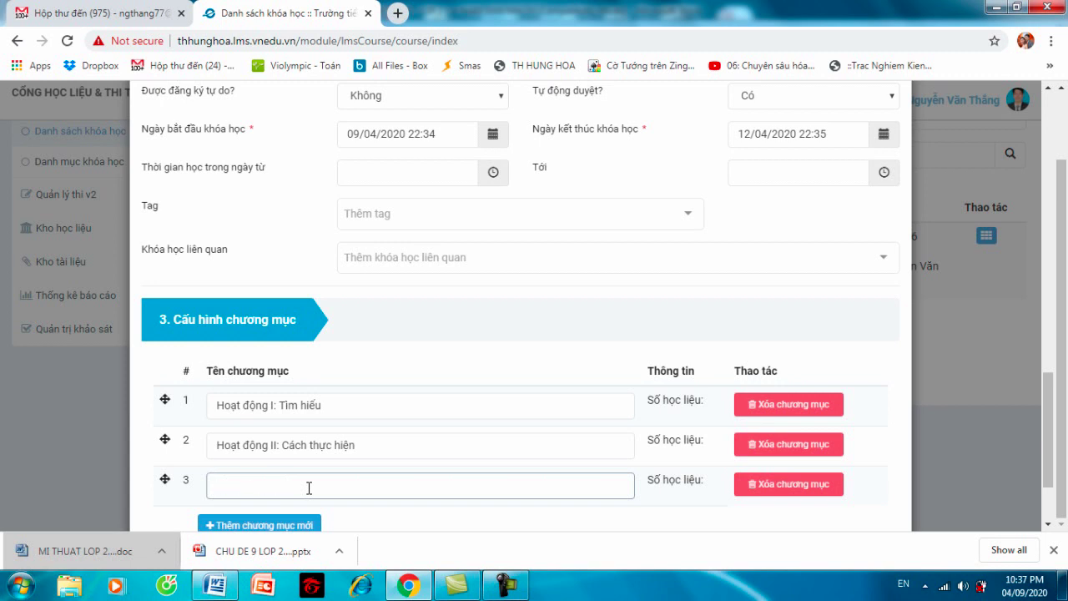
text(Hoat)
text(j ddoongj )
text(III)
text(: )
text(Baif )
text(taapj)
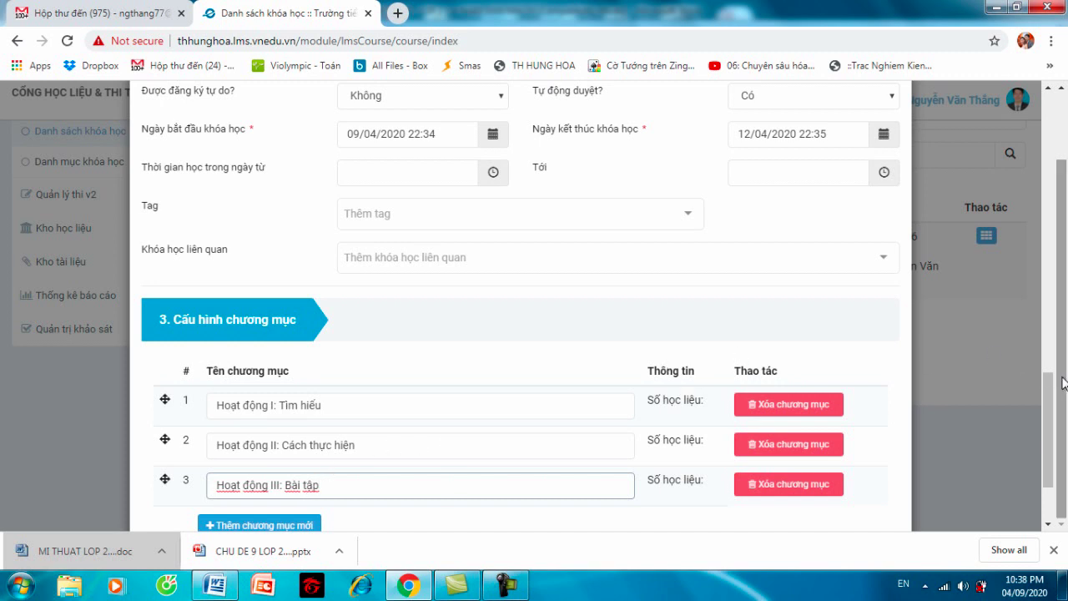
drag(1048, 401, 1048, 434)
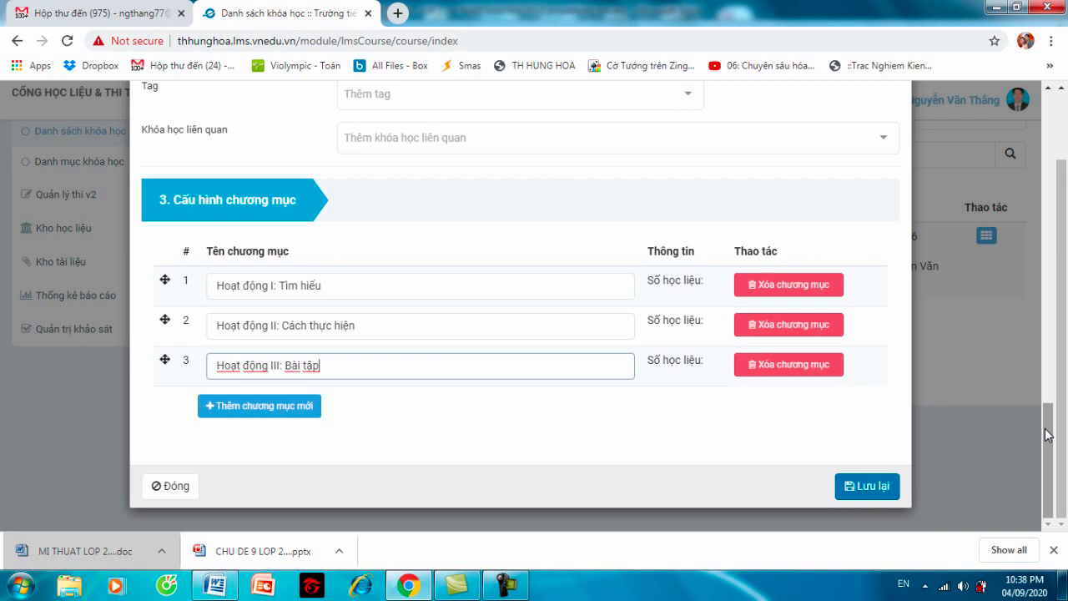
- Save the new course Chủ đề 9: Màu sắc thiên nhiên and acknowledge the creation notice
click(868, 489)
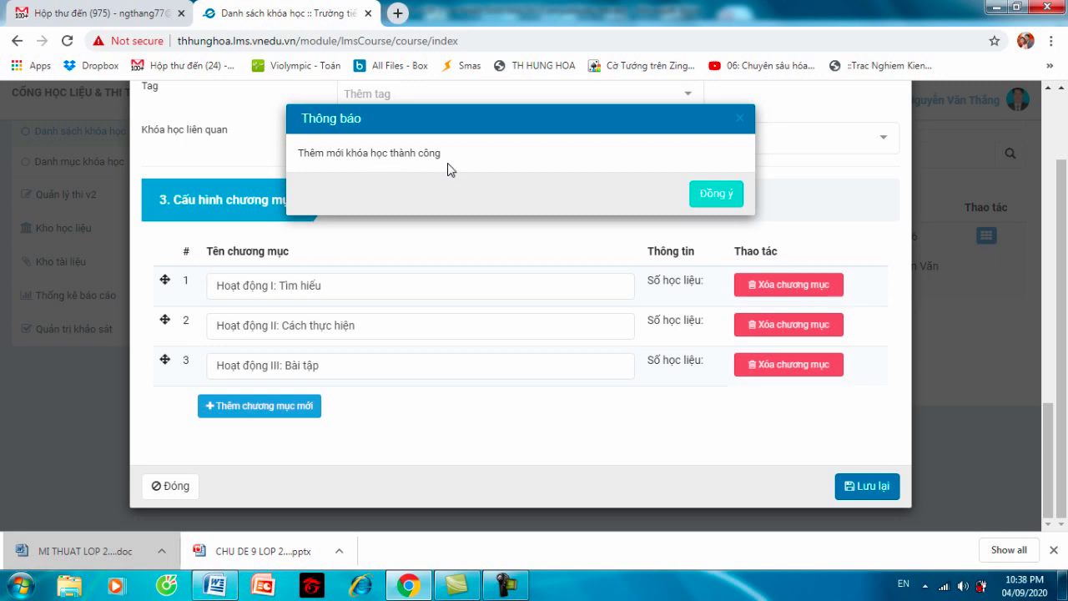
click(706, 195)
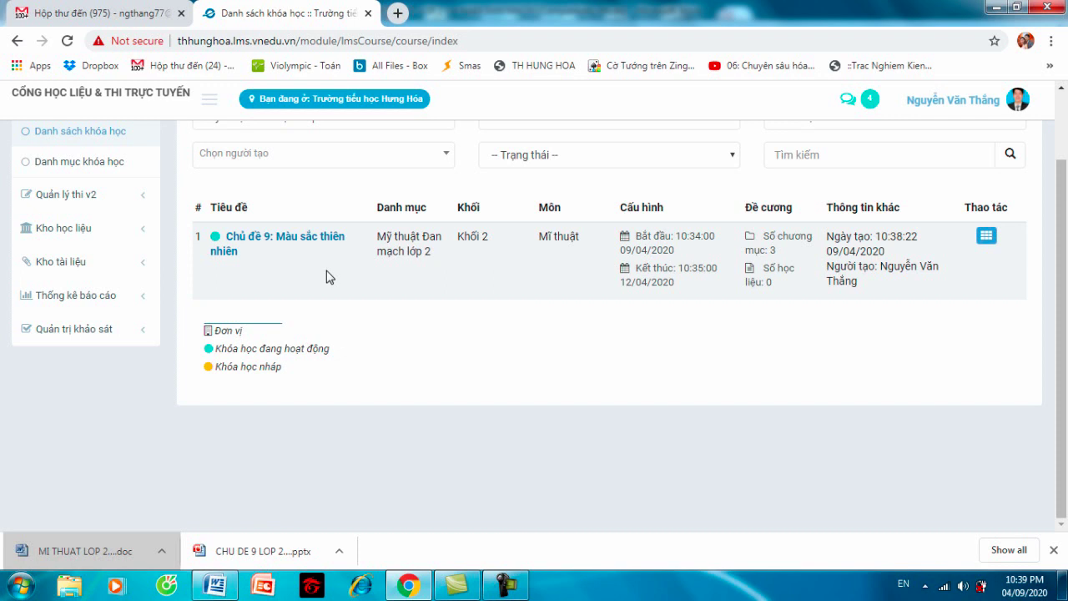
- Check the Thao tác actions for Chủ đề 9, then open its course overview page
click(988, 238)
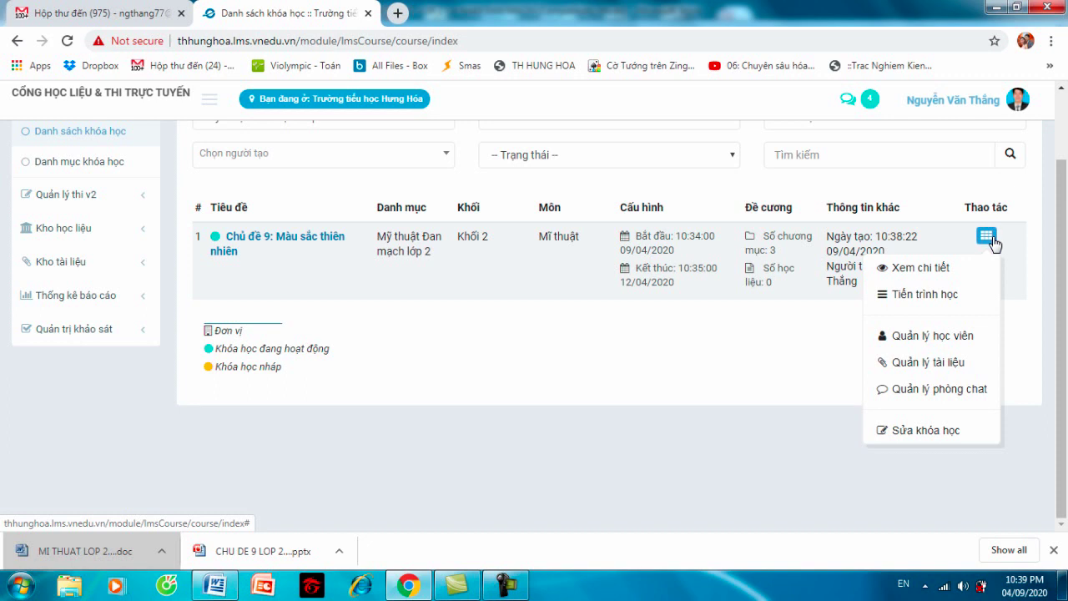
click(309, 241)
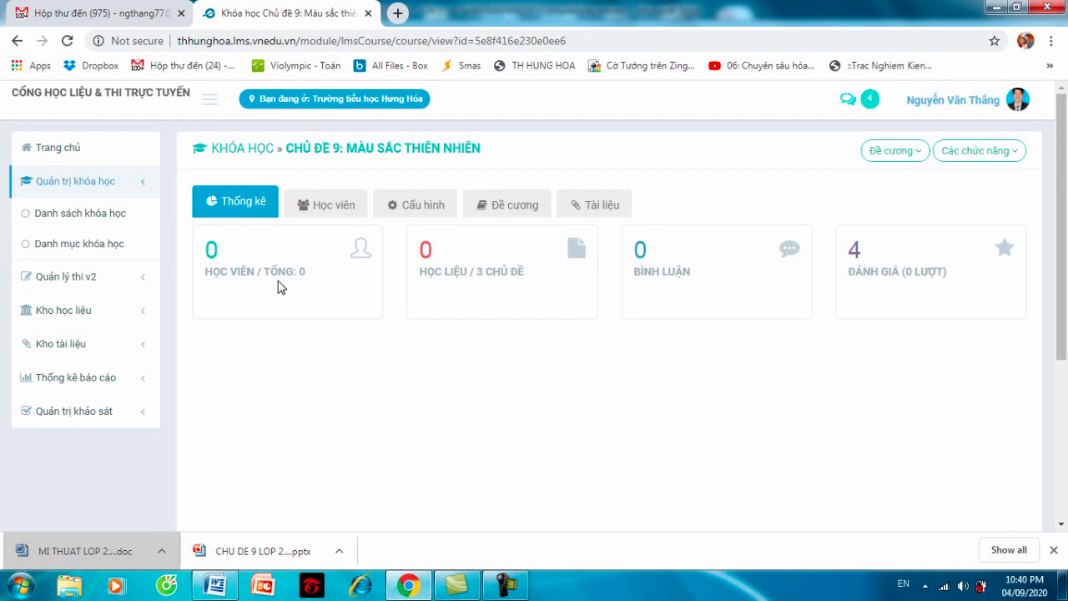
- Switch to the Học viên tab showing the course's empty learner list
click(331, 212)
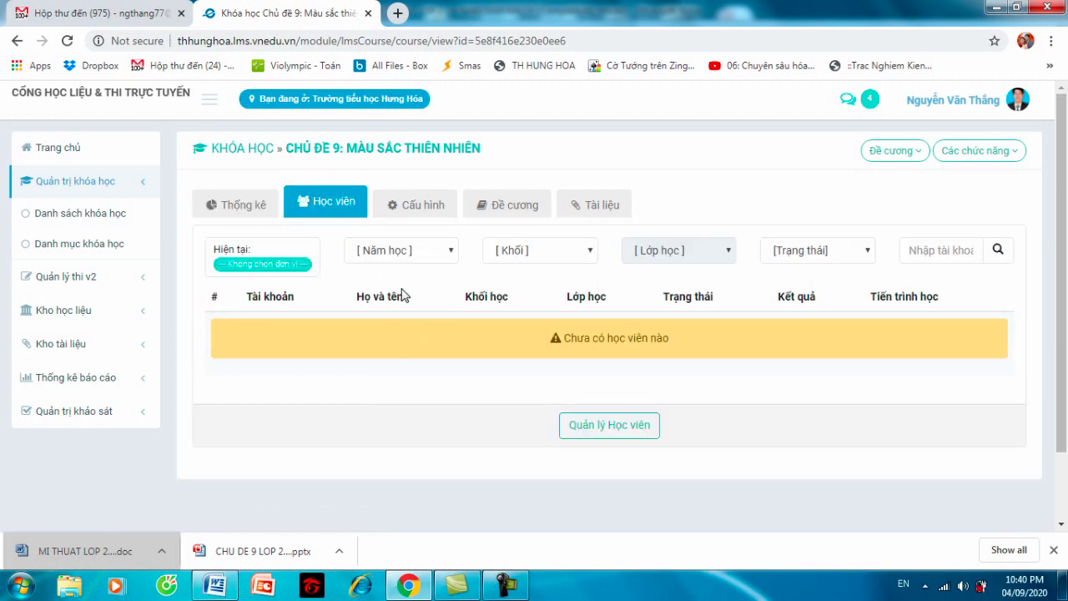
- Set the unit to Trường tiểu học Hưng Hóa and the school year to 2019 - 2020
click(261, 264)
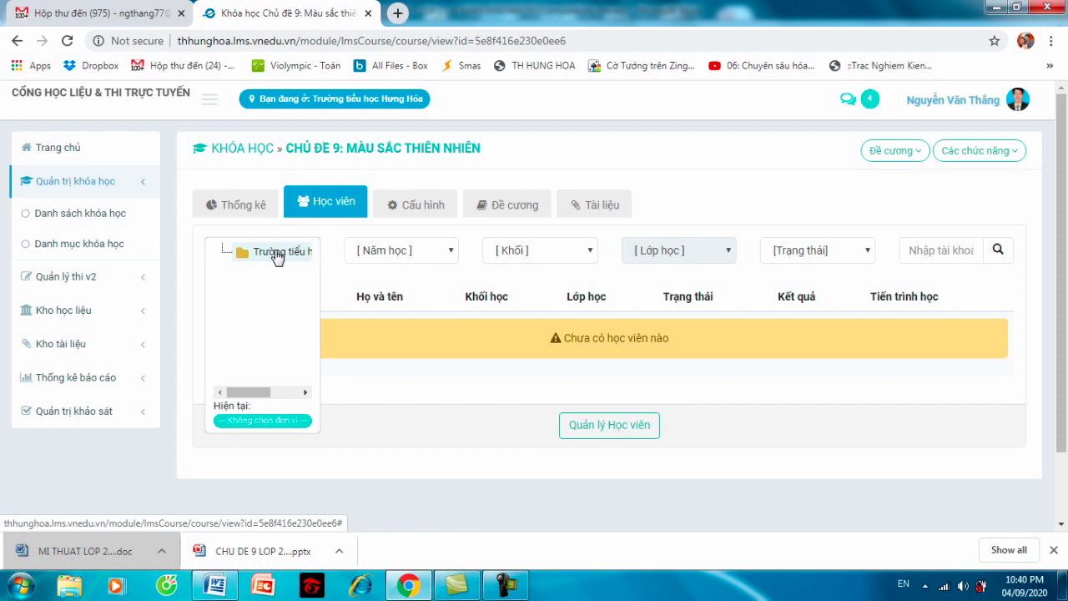
click(277, 254)
click(334, 381)
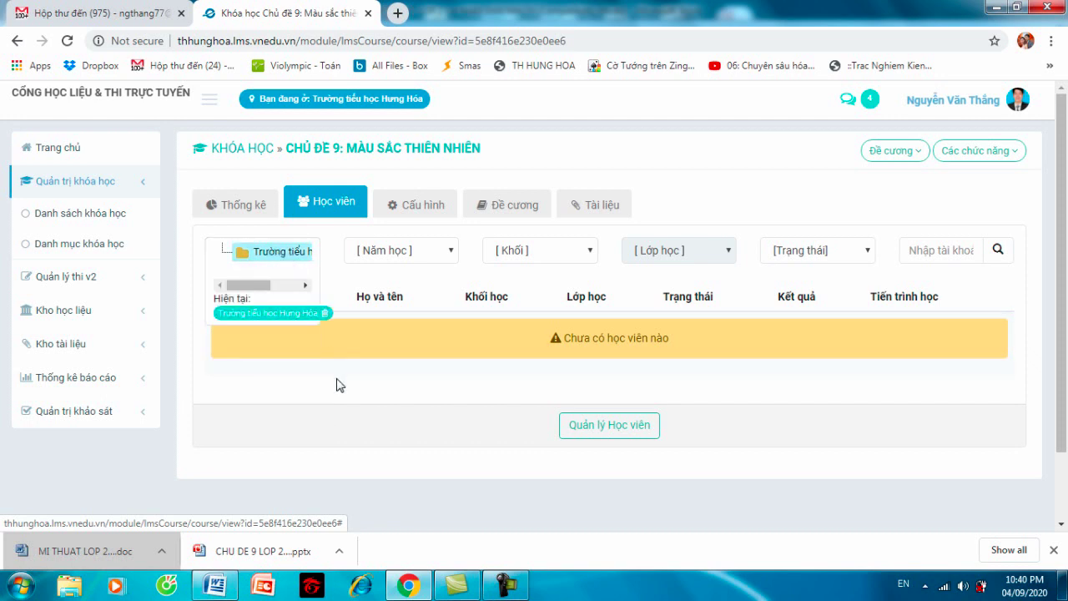
click(450, 253)
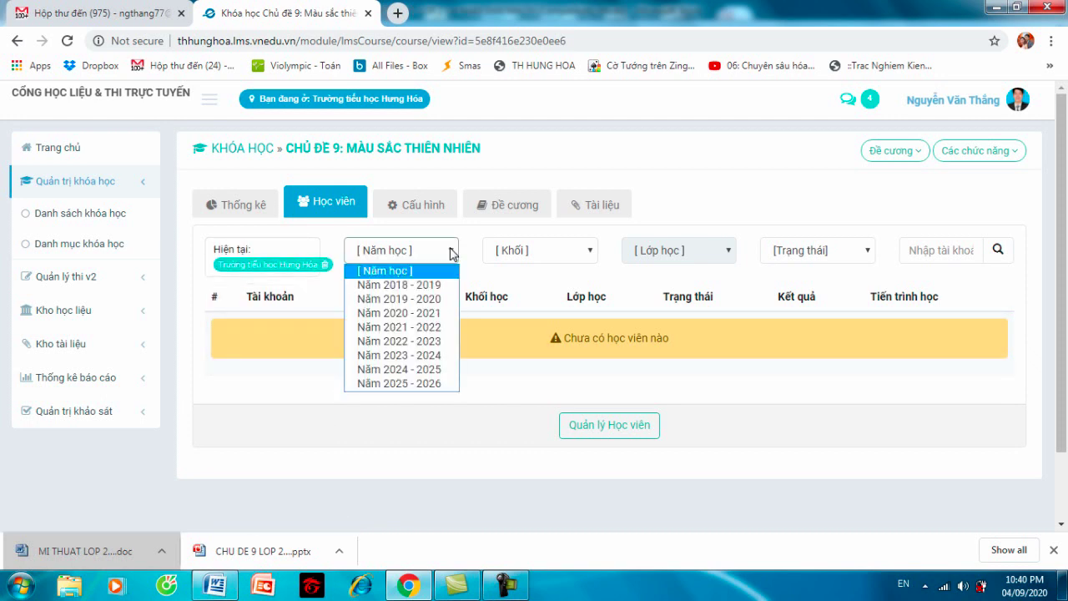
click(433, 301)
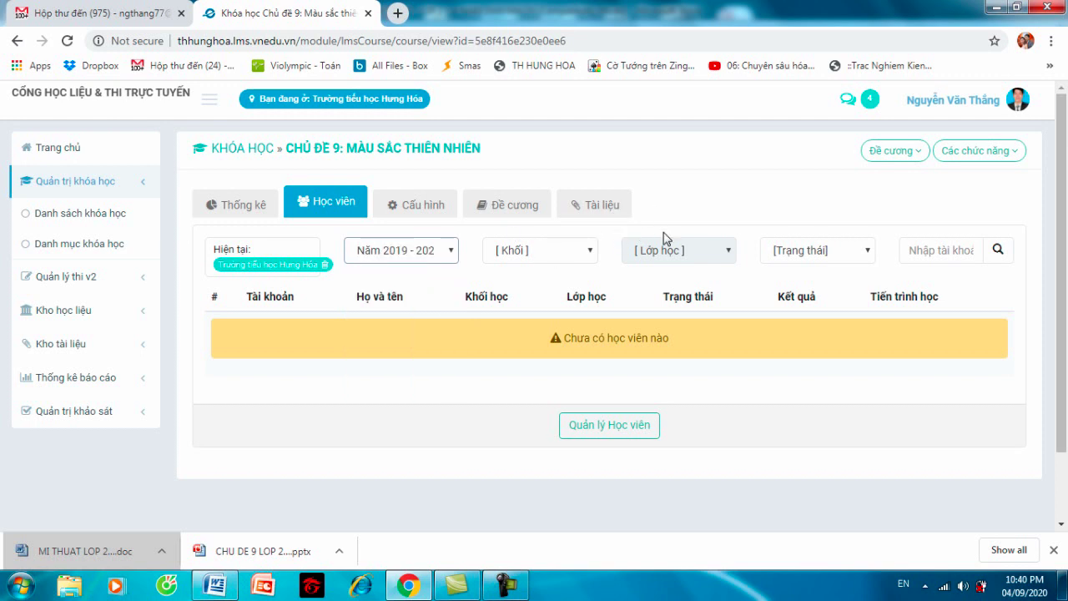
- Choose Quản lý Học viên from the course's Các chức năng menu
click(978, 154)
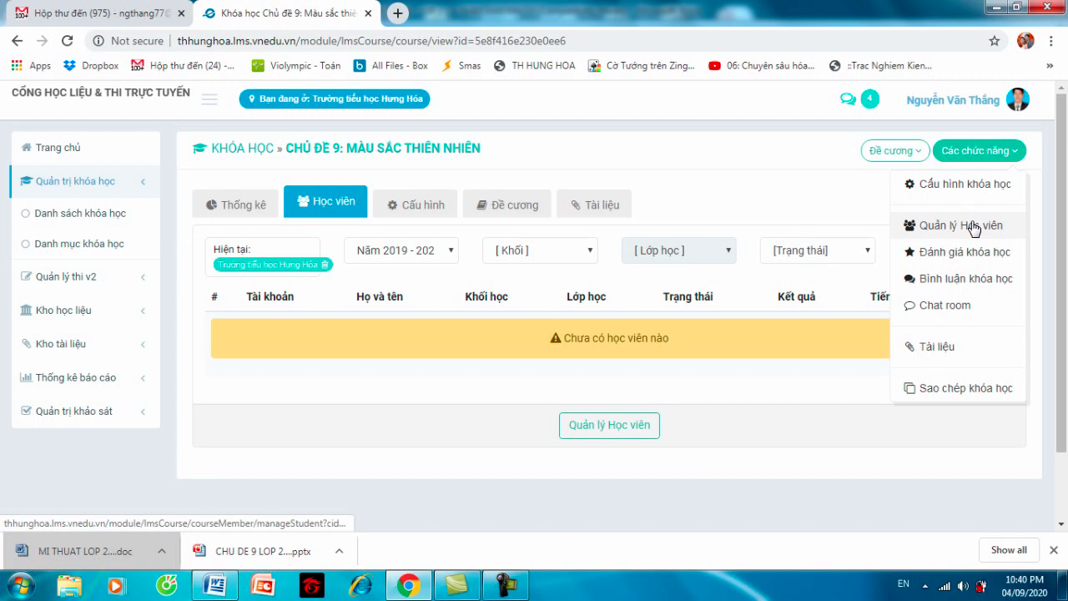
click(901, 155)
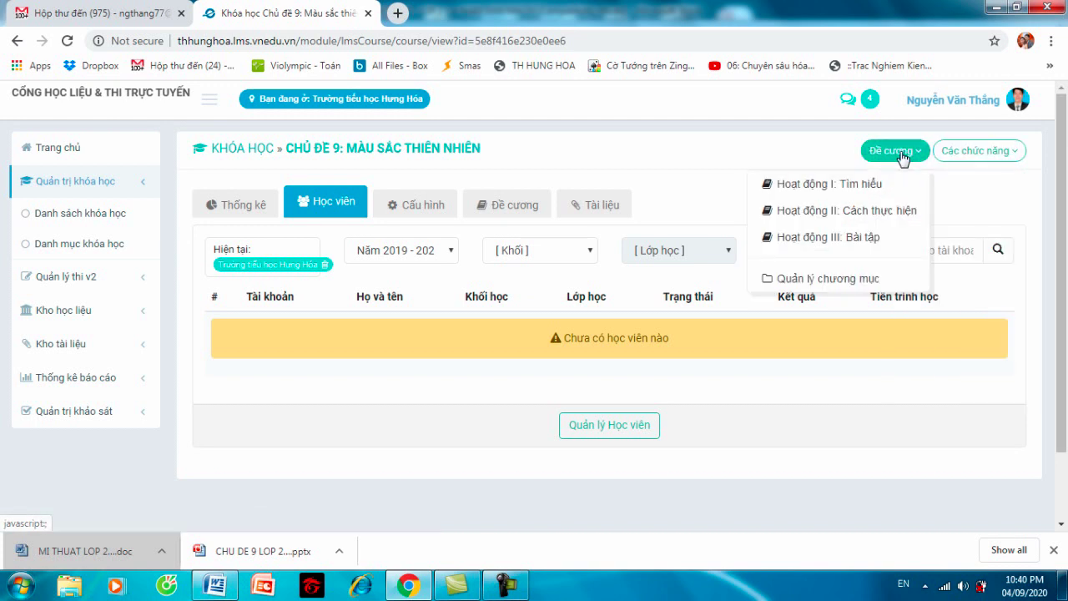
click(968, 151)
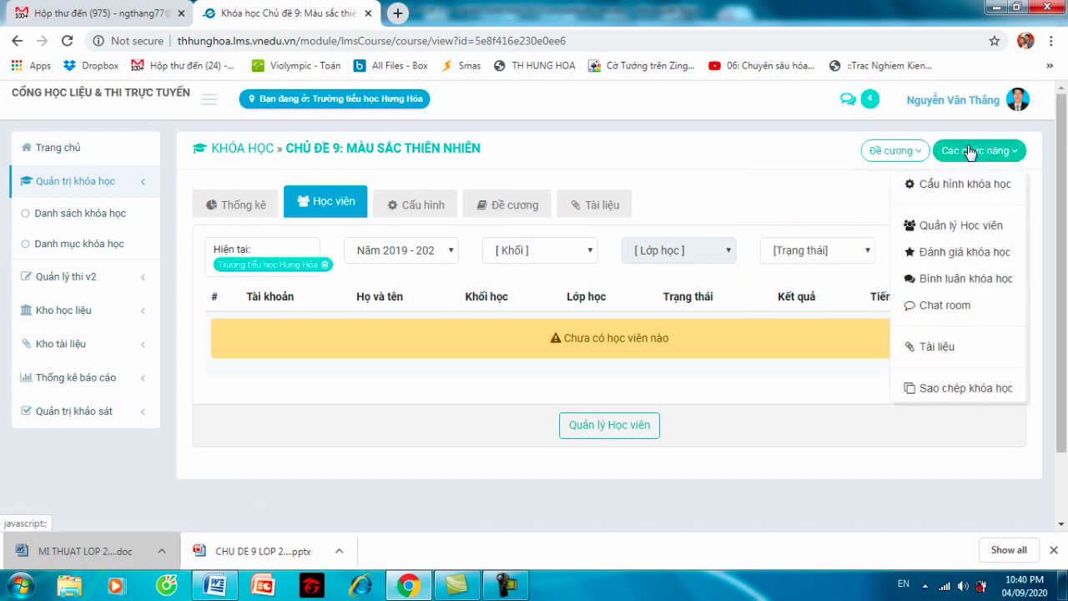
click(960, 225)
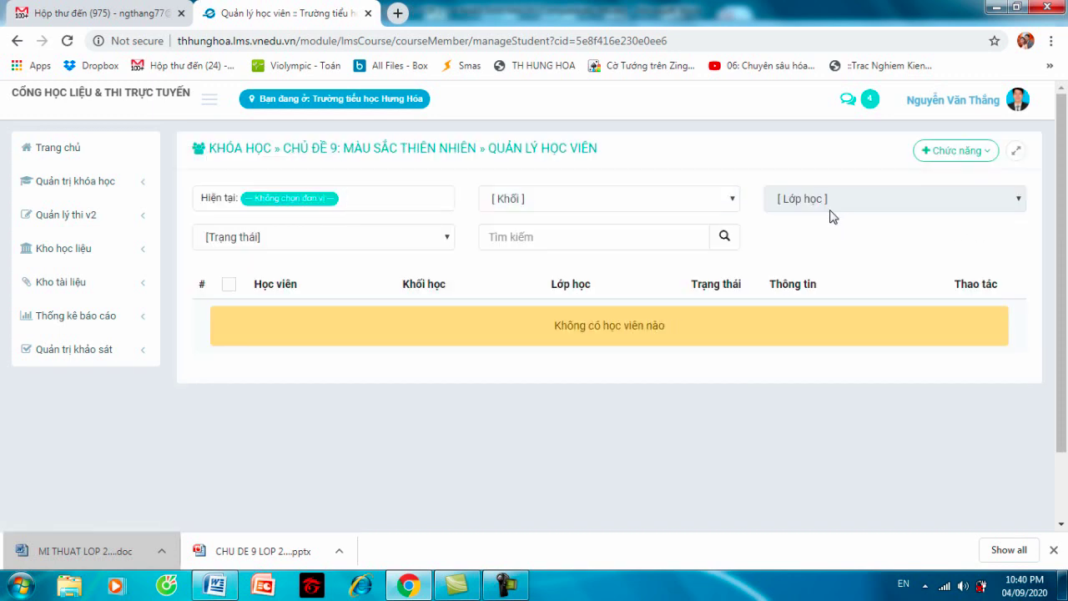
- Pick Trường tiểu học Hưng Hóa as the unit and open the Chức năng add-student menu
click(450, 210)
click(338, 203)
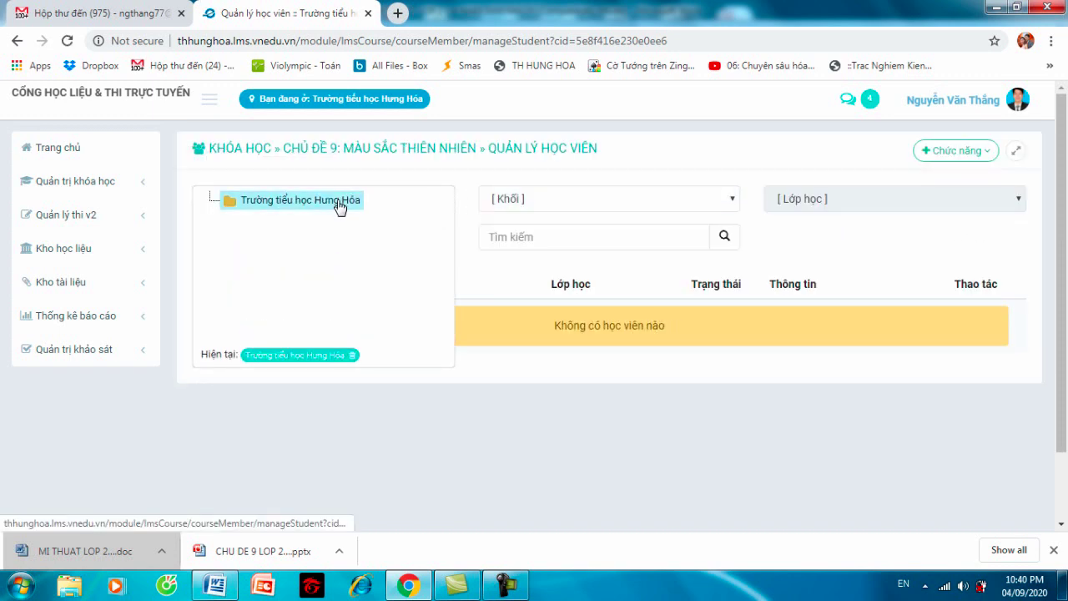
click(979, 152)
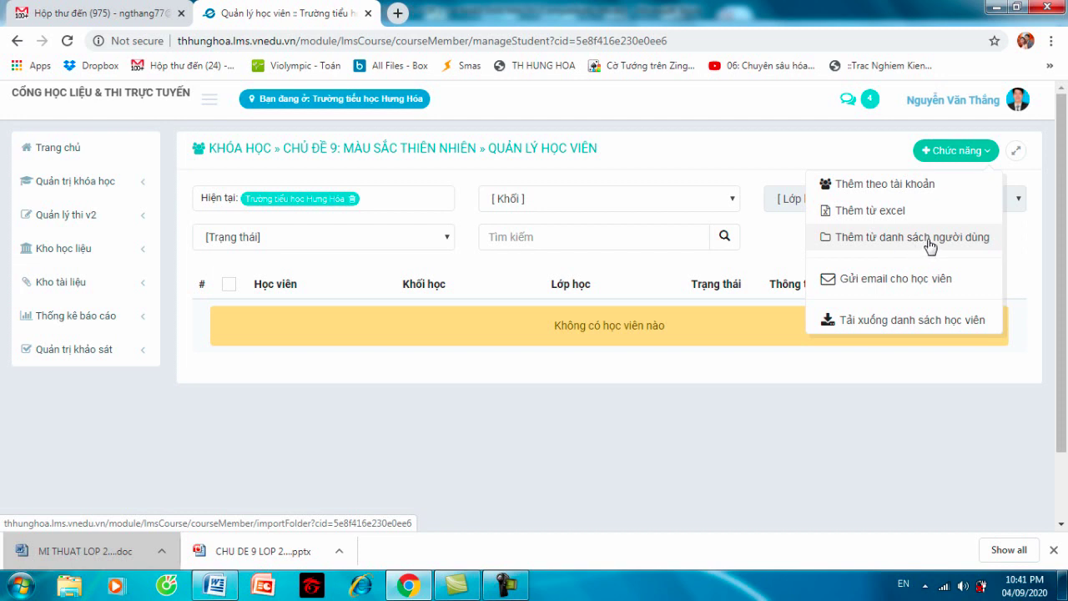
- Add from the user list, filtering to Trường tiểu học Hưng Hóa, Khối 2, class 2A
click(931, 245)
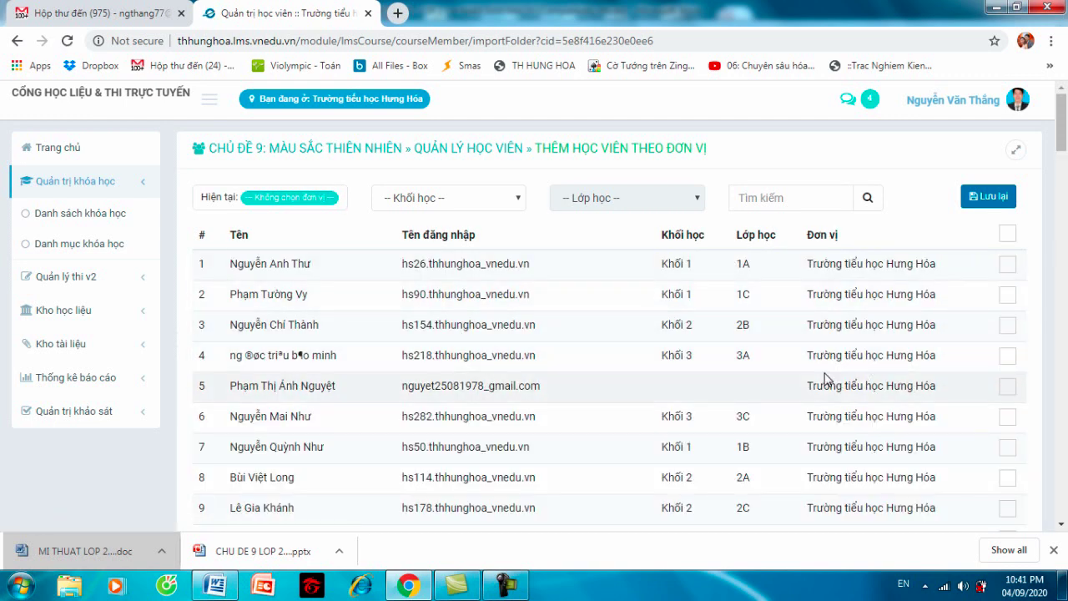
click(332, 198)
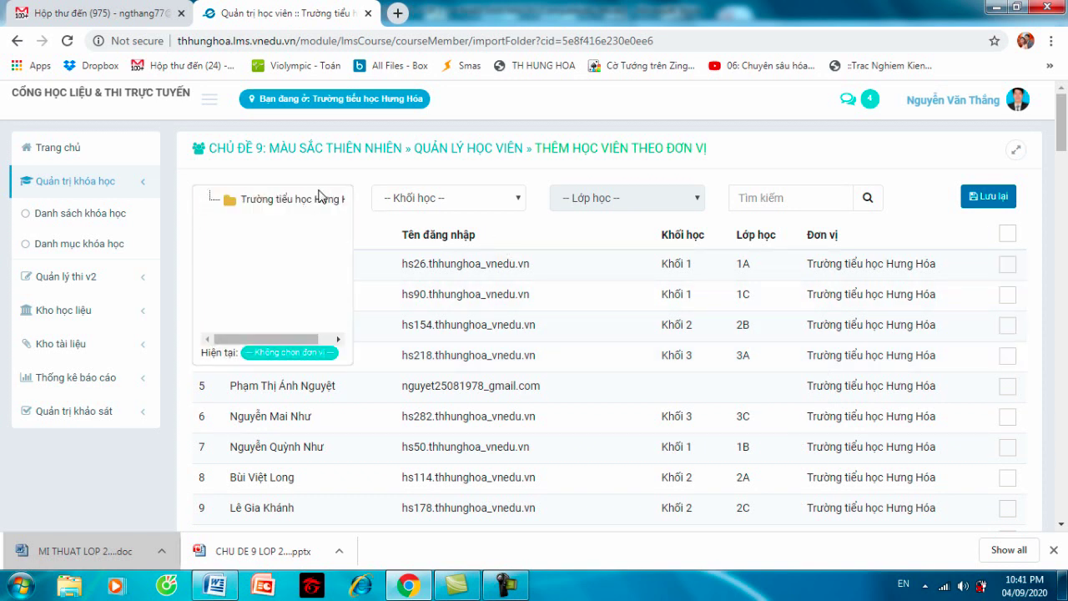
click(294, 207)
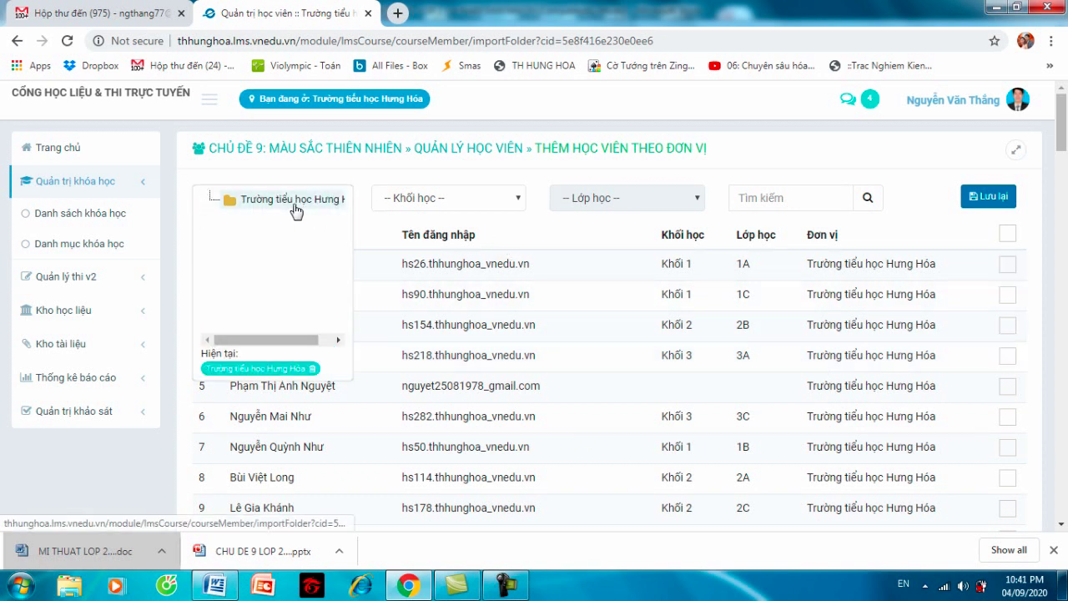
click(431, 206)
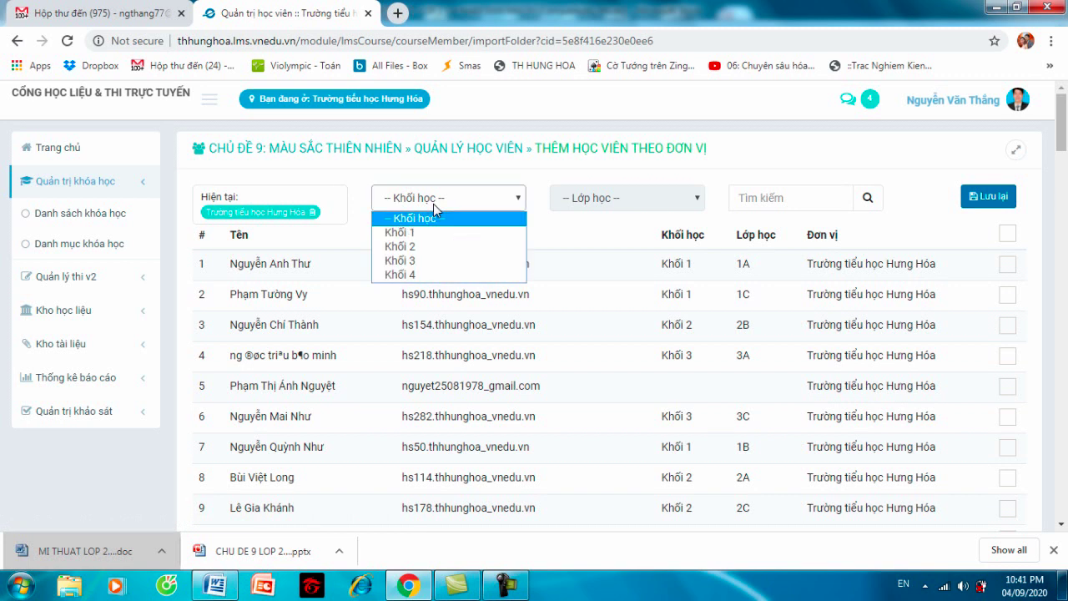
click(433, 247)
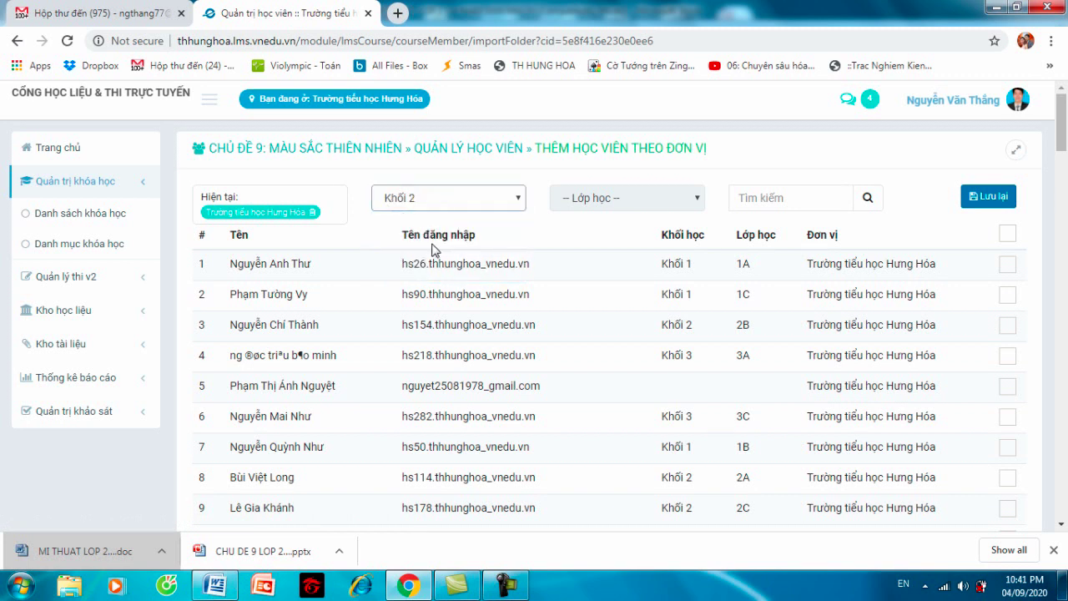
click(594, 206)
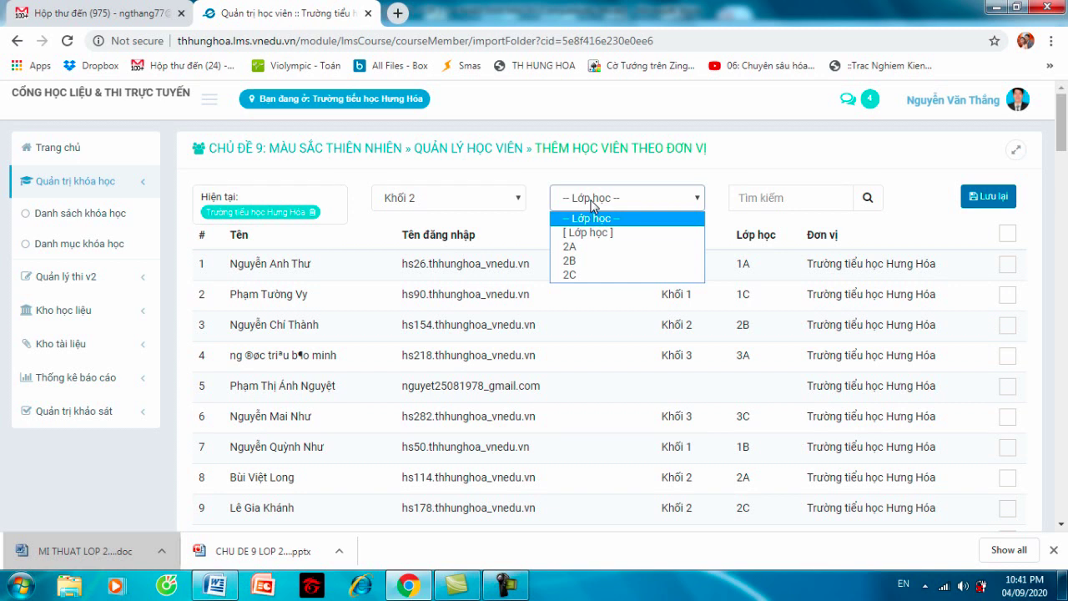
click(606, 247)
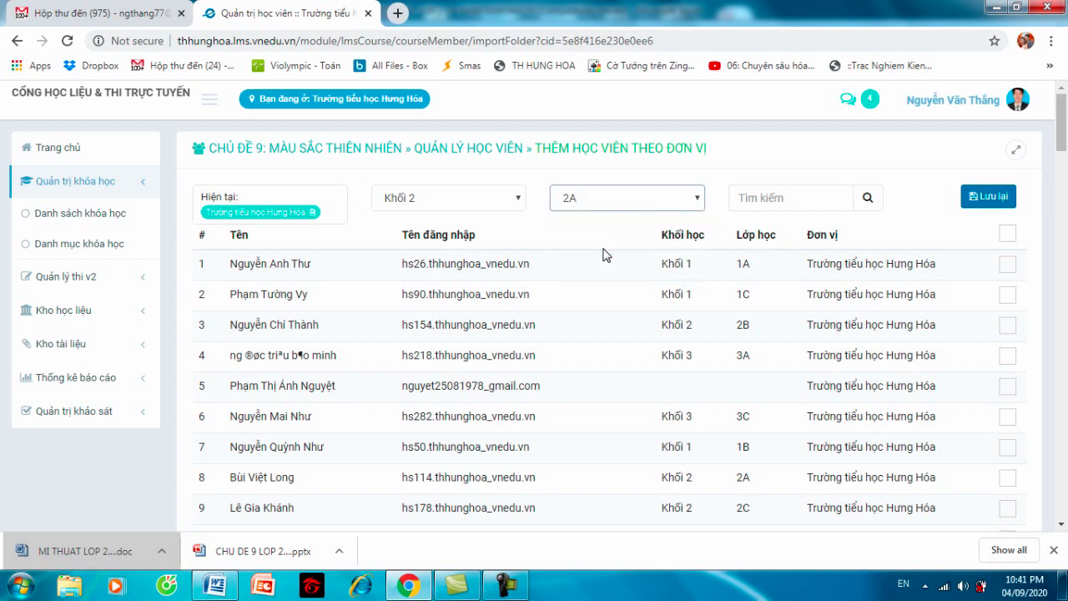
click(868, 199)
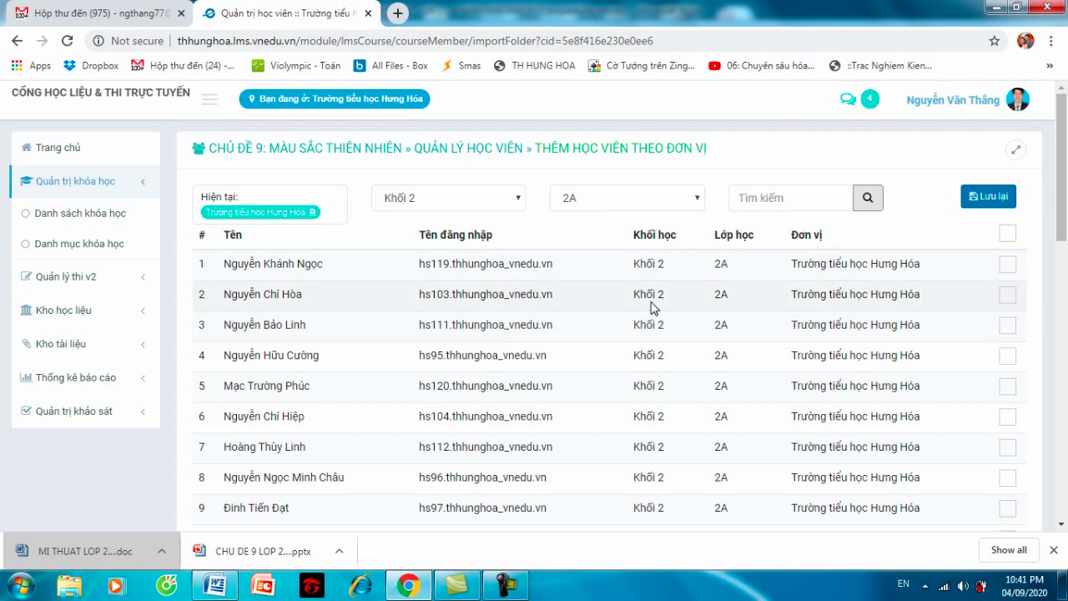
- Select all 35 listed students, save them into the course and confirm
click(1010, 234)
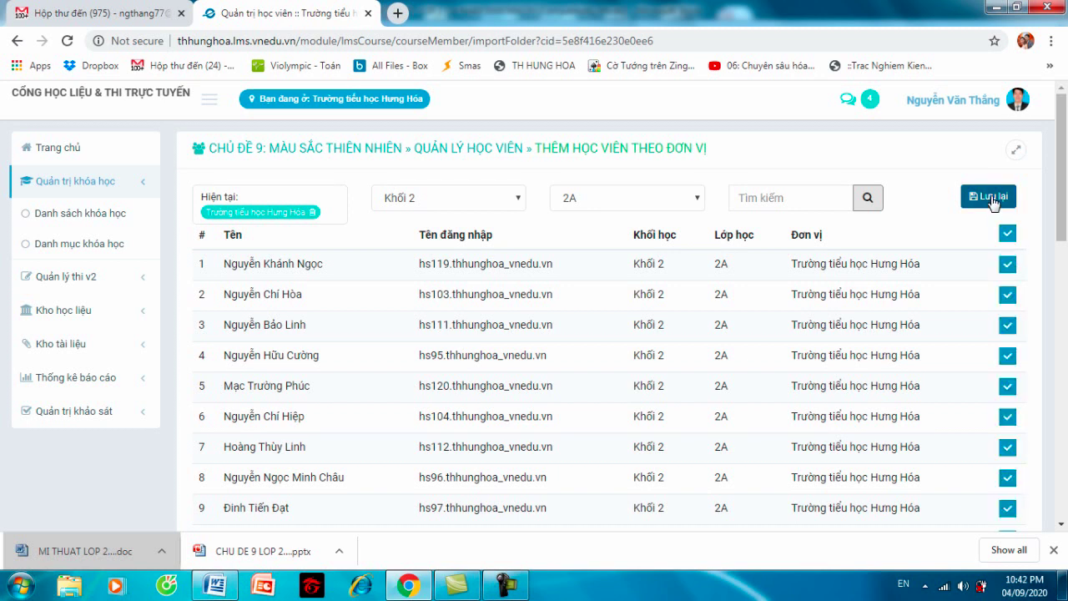
click(993, 199)
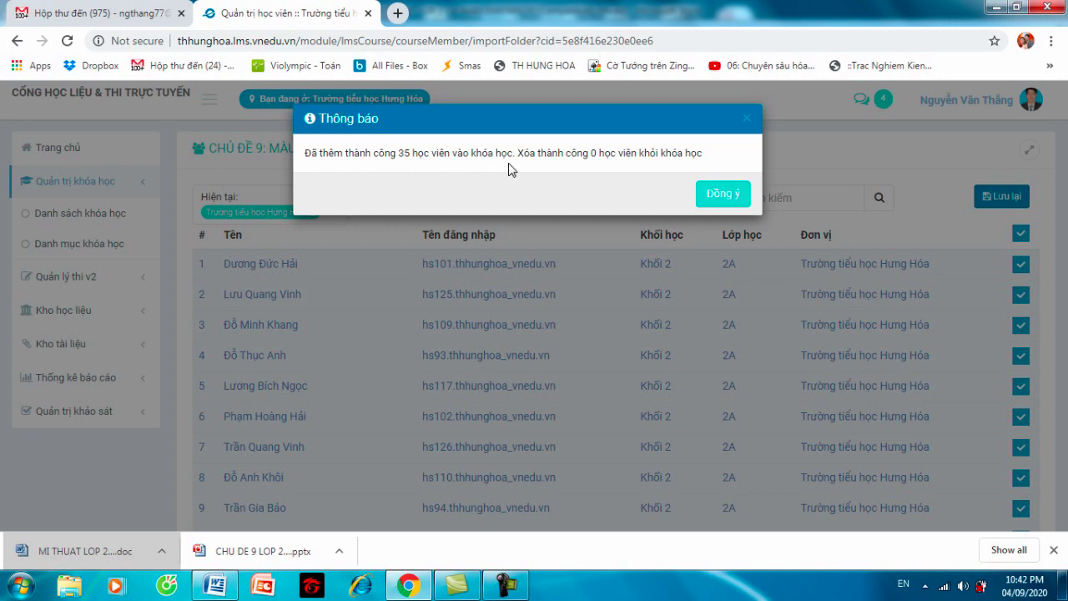
click(710, 196)
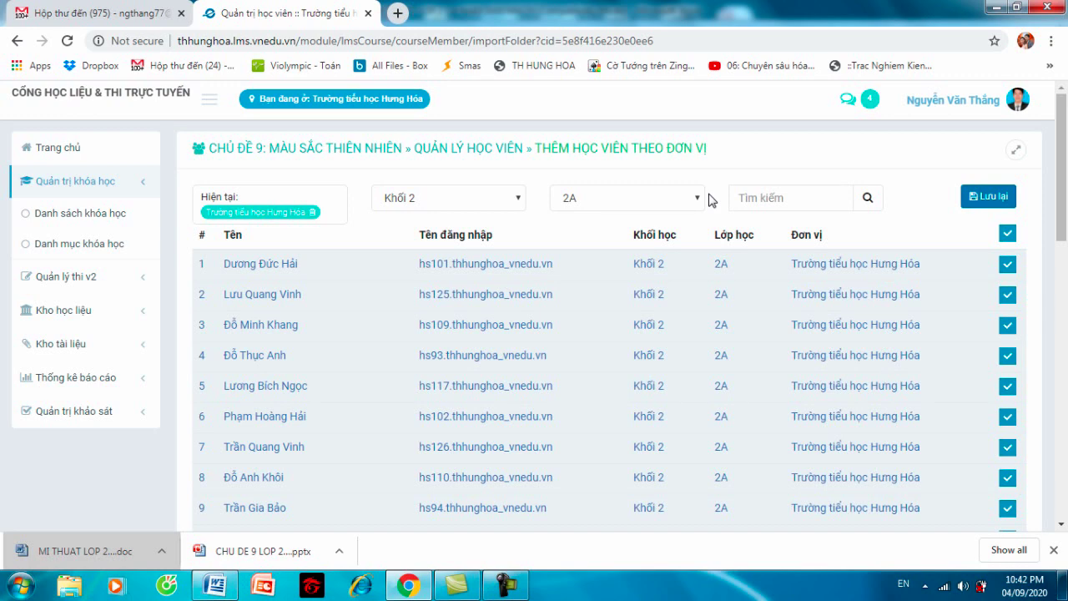
- Return to the course list, reopen Chủ đề 9 and view its Học viên tab
click(117, 219)
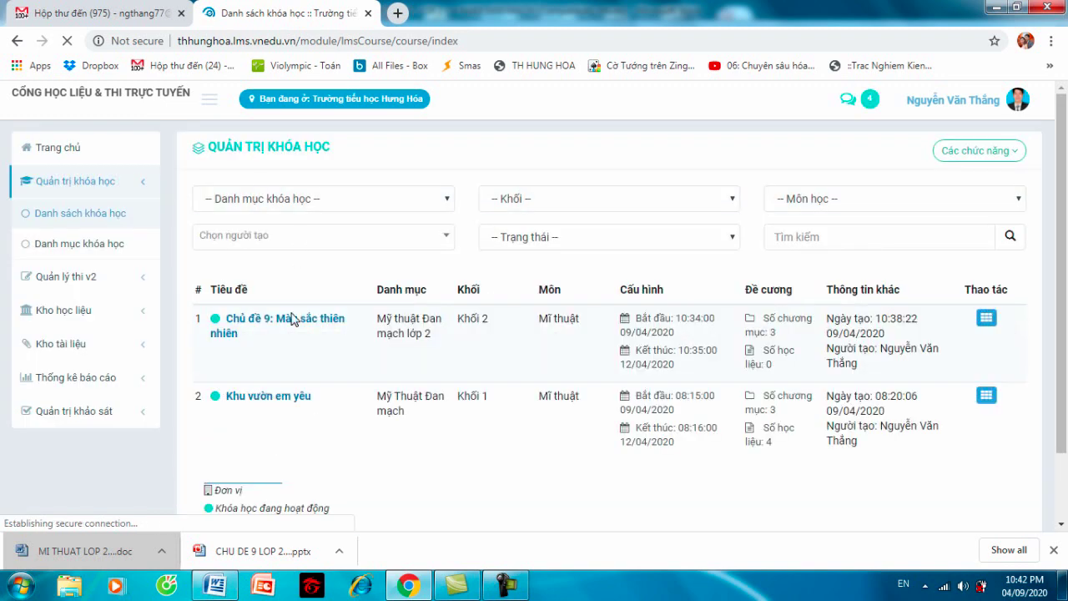
click(298, 325)
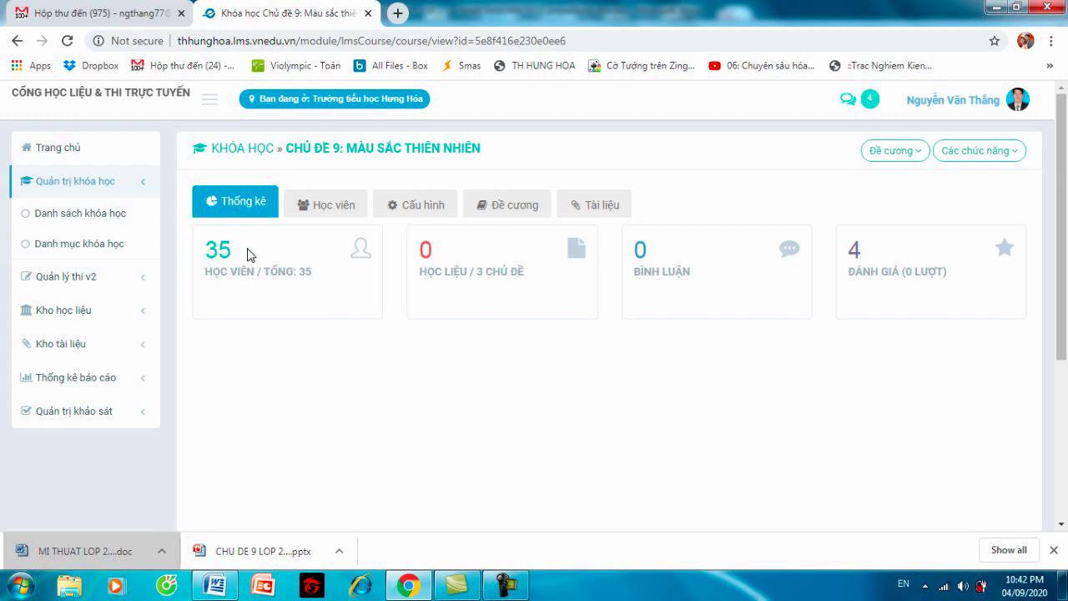
click(306, 208)
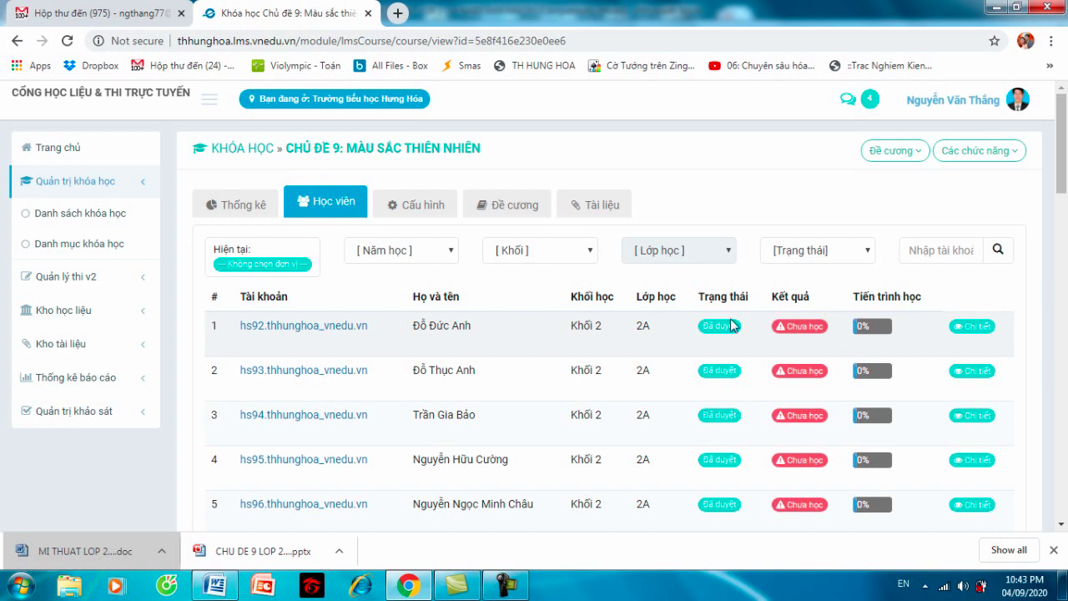
- In the Đề cương outline, expand Hoạt động I: Tìm hiểu and open its Quản lý học liệu page
click(445, 216)
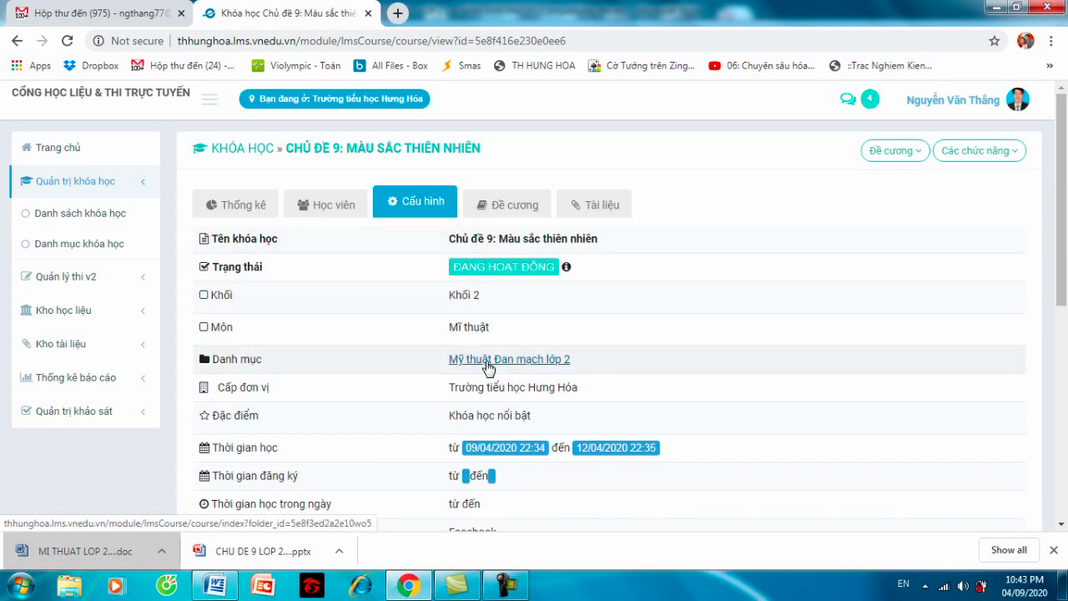
click(505, 206)
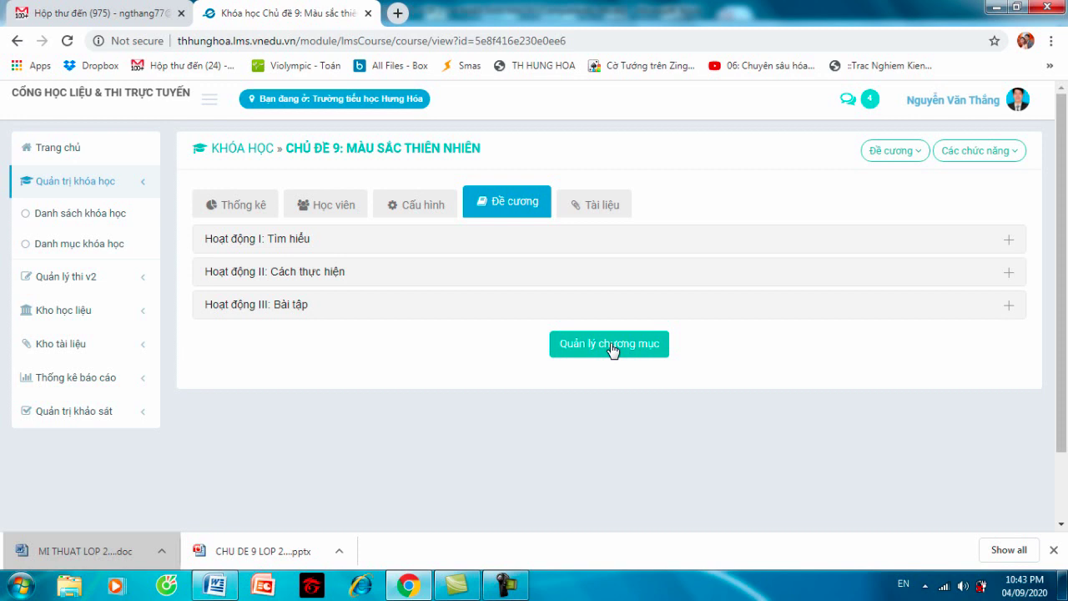
click(306, 244)
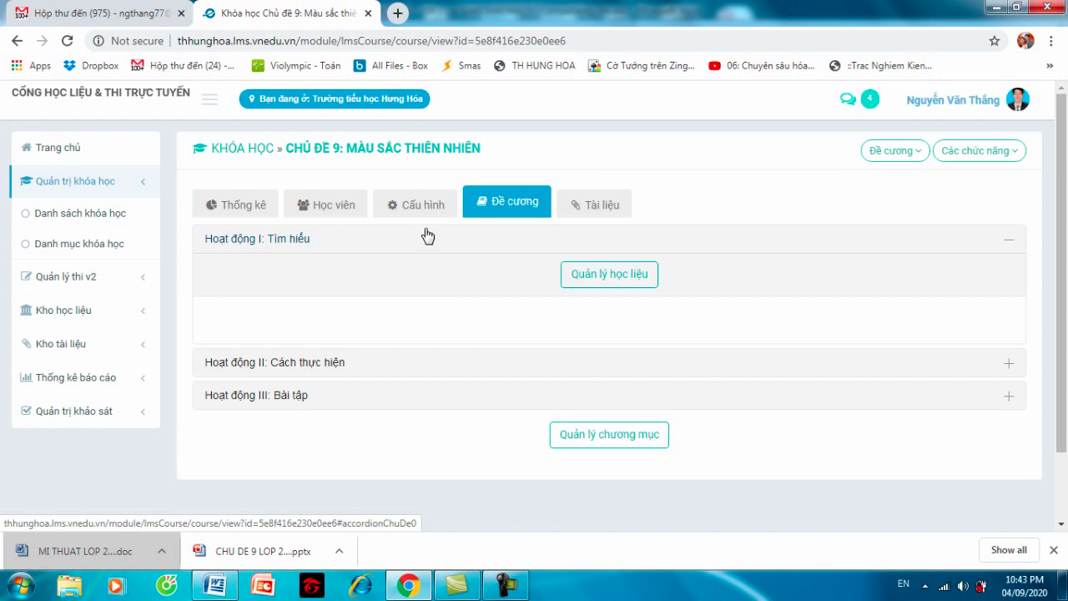
click(616, 284)
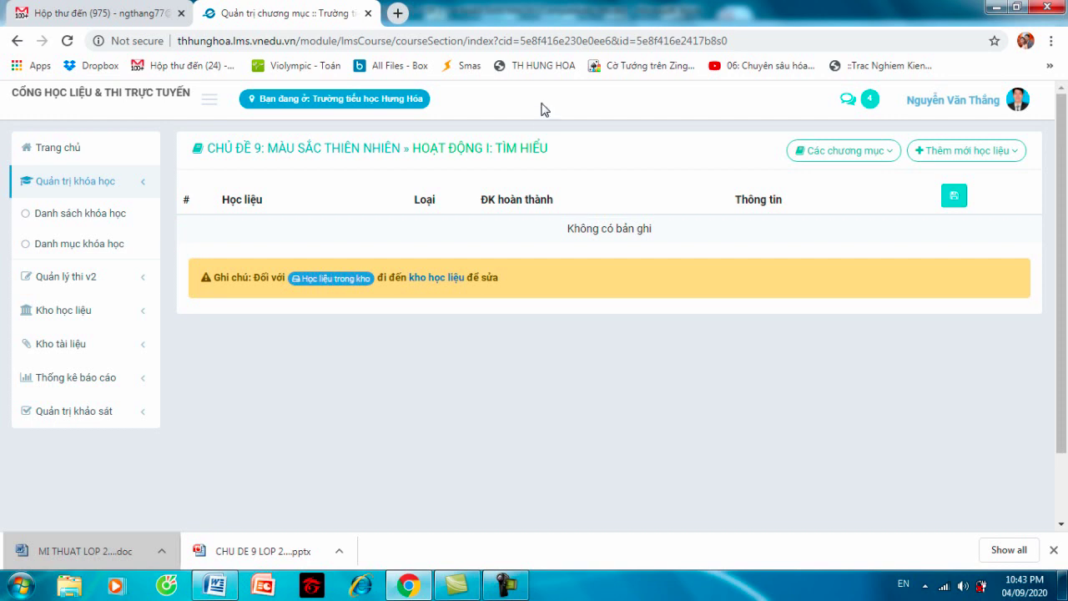
- In a new tab, open your YouTube channel's video on installing Zoom
click(398, 13)
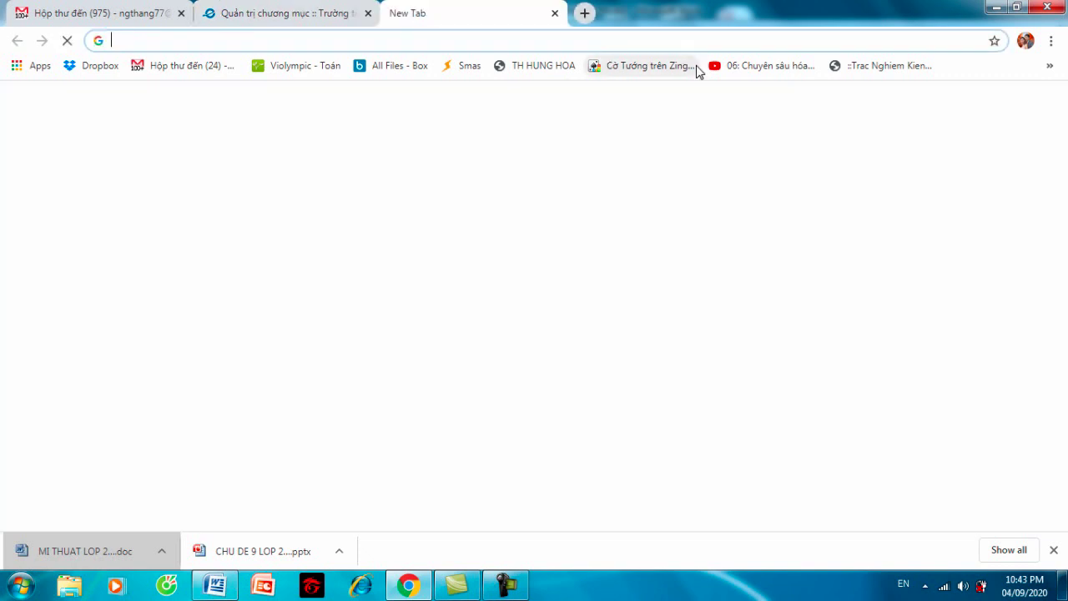
click(777, 67)
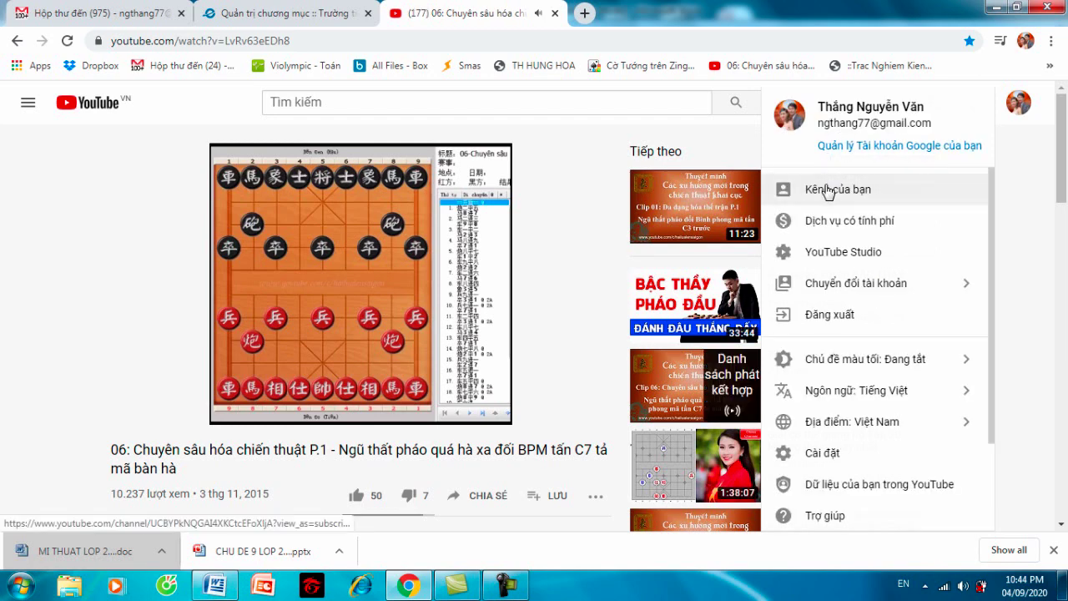
click(825, 186)
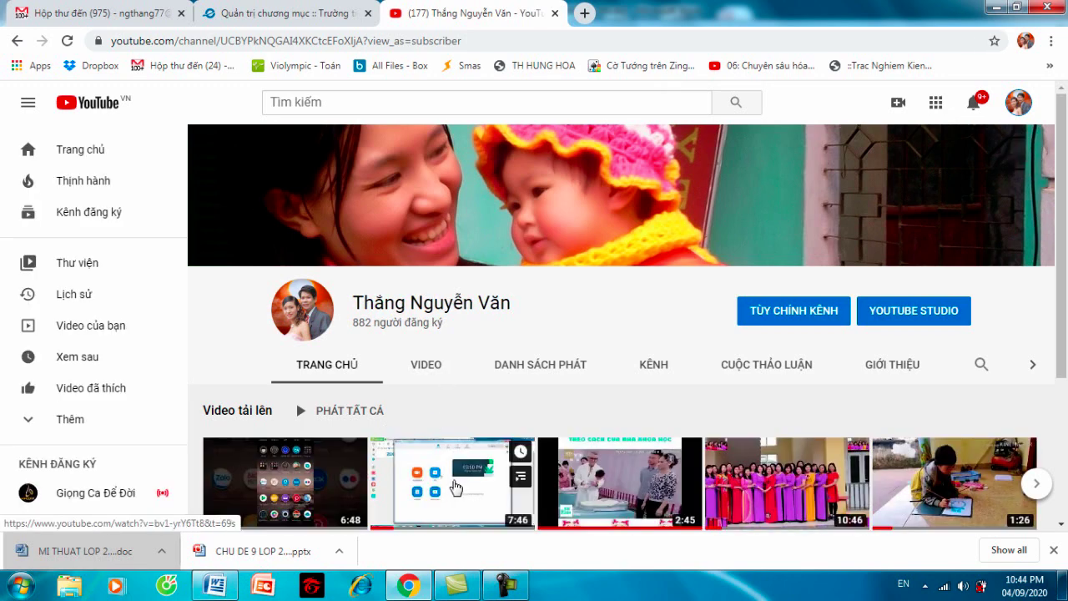
click(455, 487)
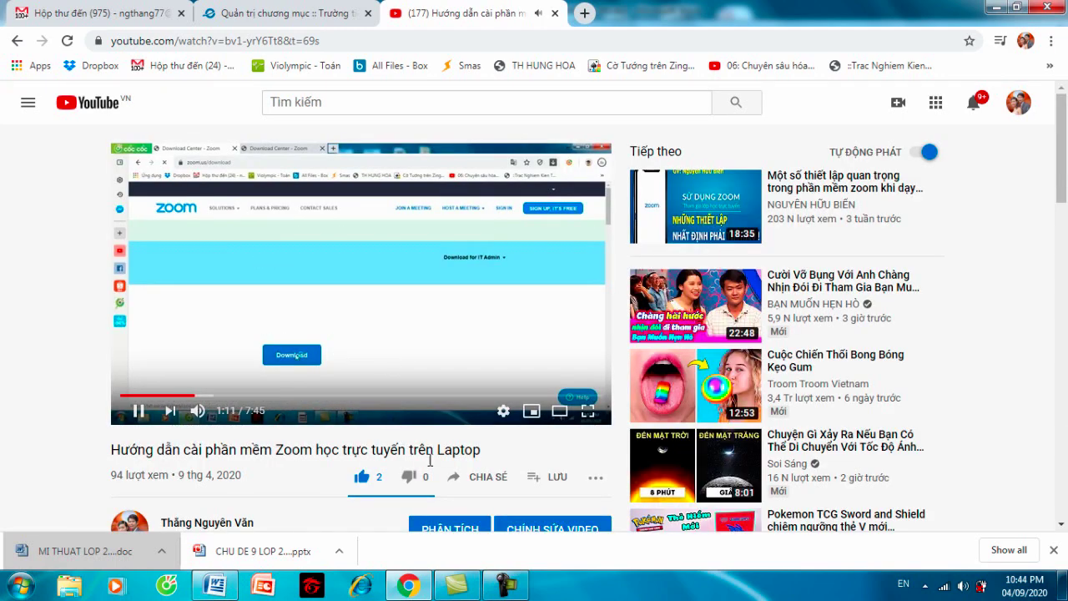
- Copy the video's iframe embed code via Chia sẻ > Nhúng and return to the LMS tab
click(470, 483)
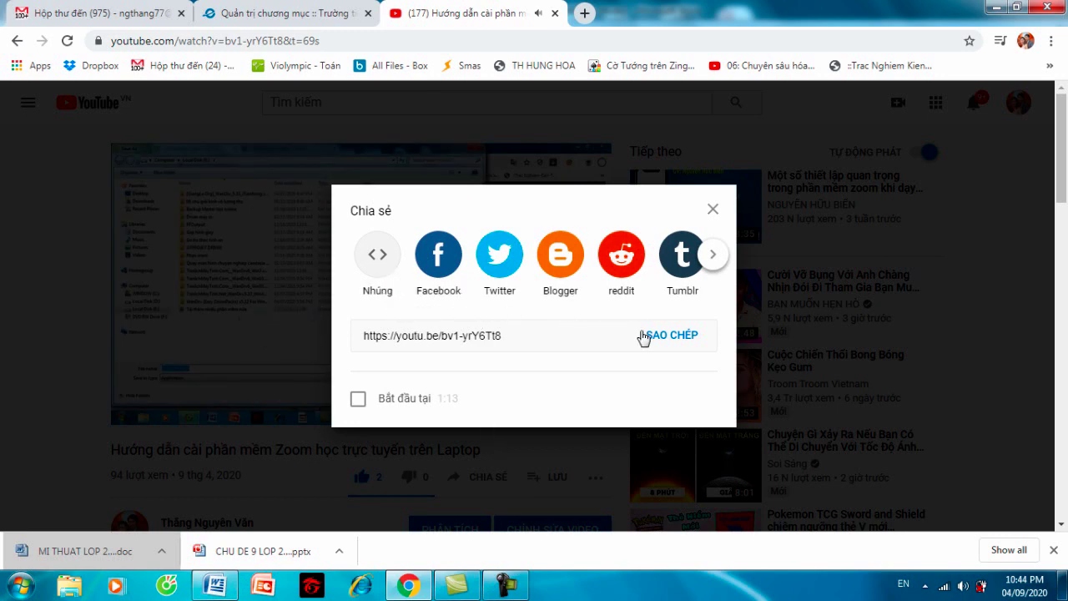
click(378, 256)
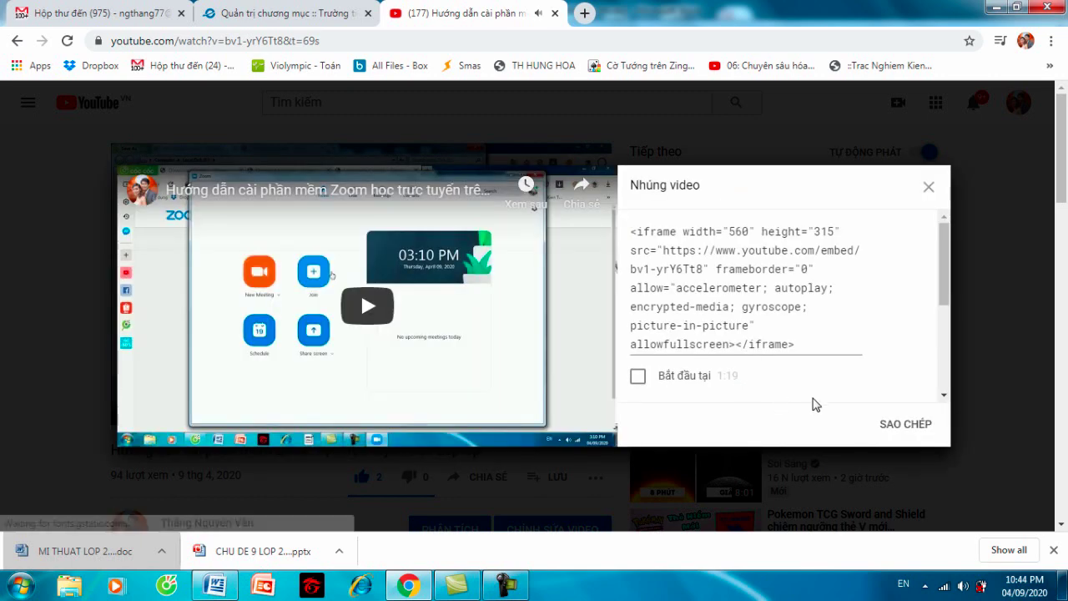
click(900, 425)
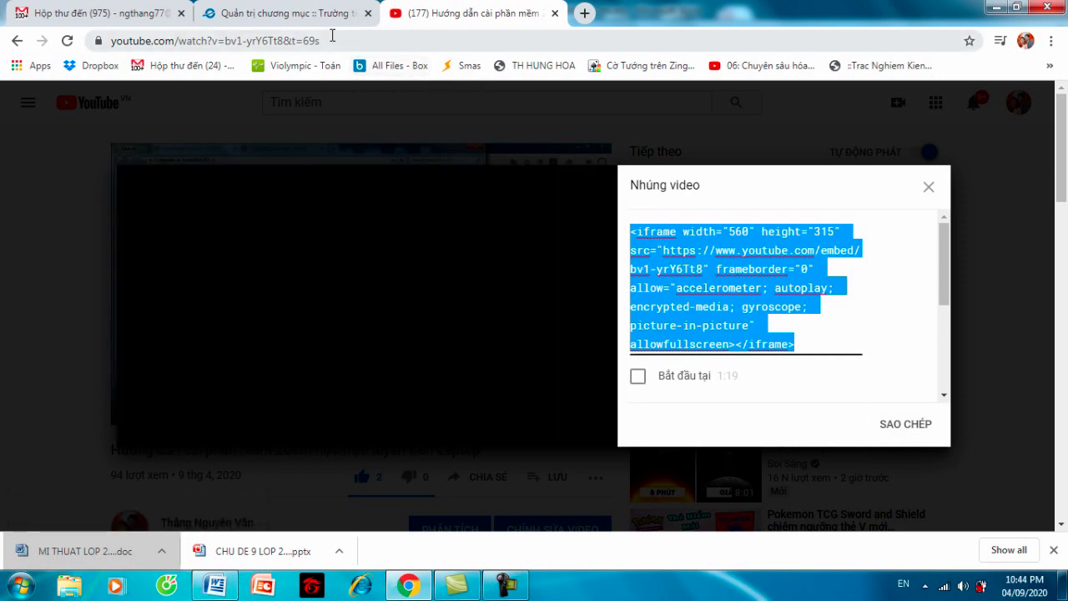
click(305, 14)
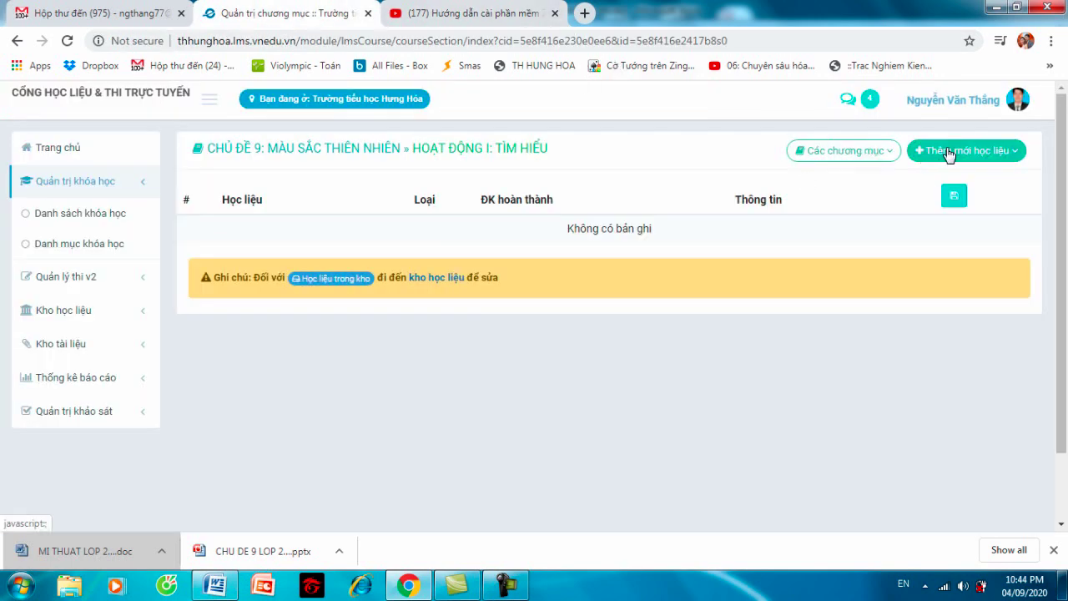
- Add a Bài giảng nhúng video/Streaming material with the copied iframe pasted into Link Iframe
click(949, 154)
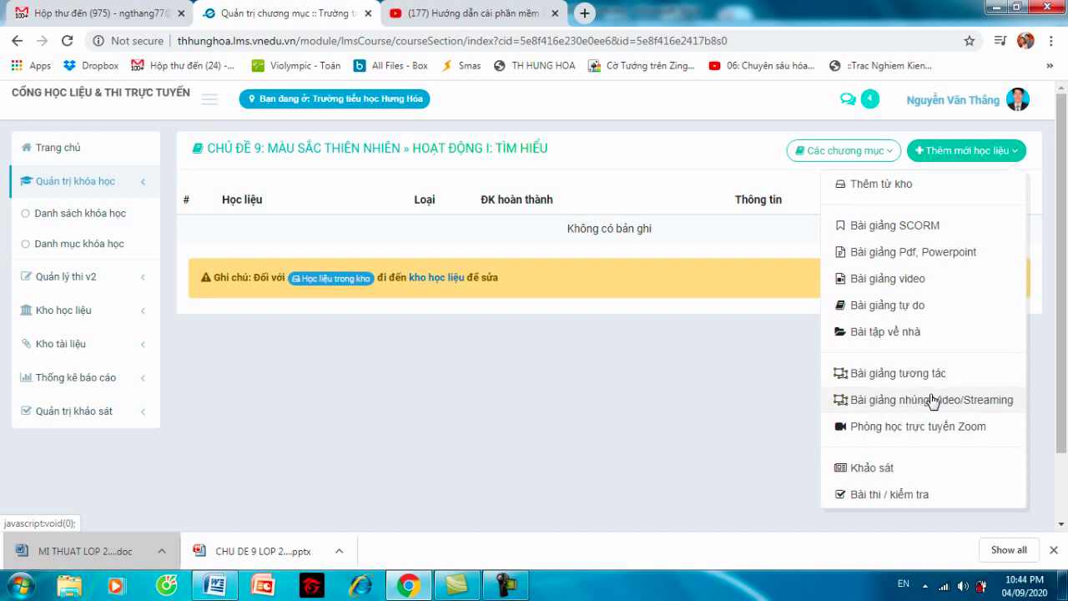
click(933, 400)
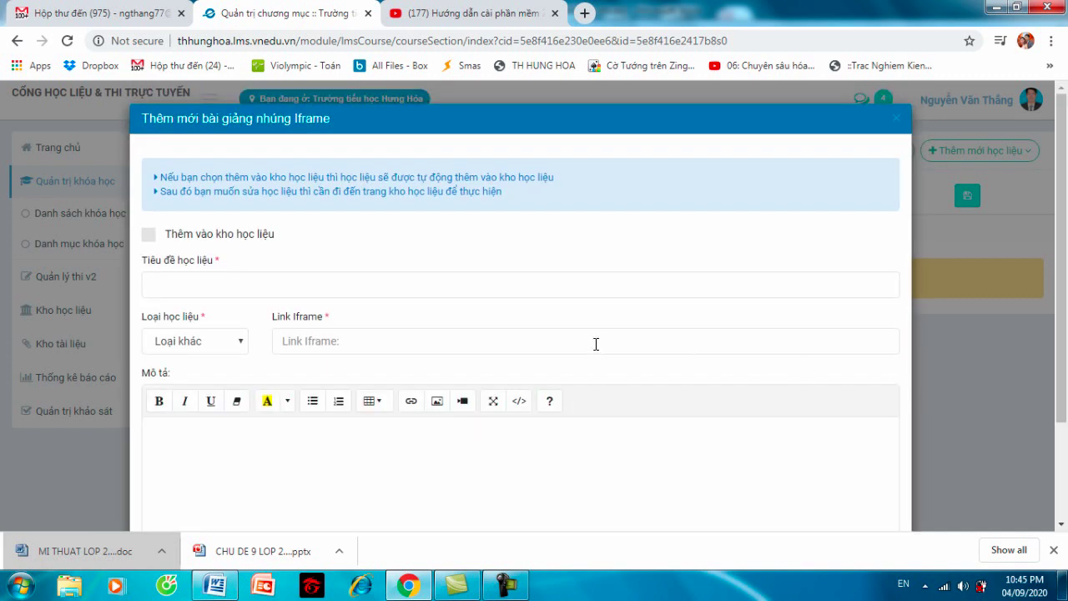
click(344, 338)
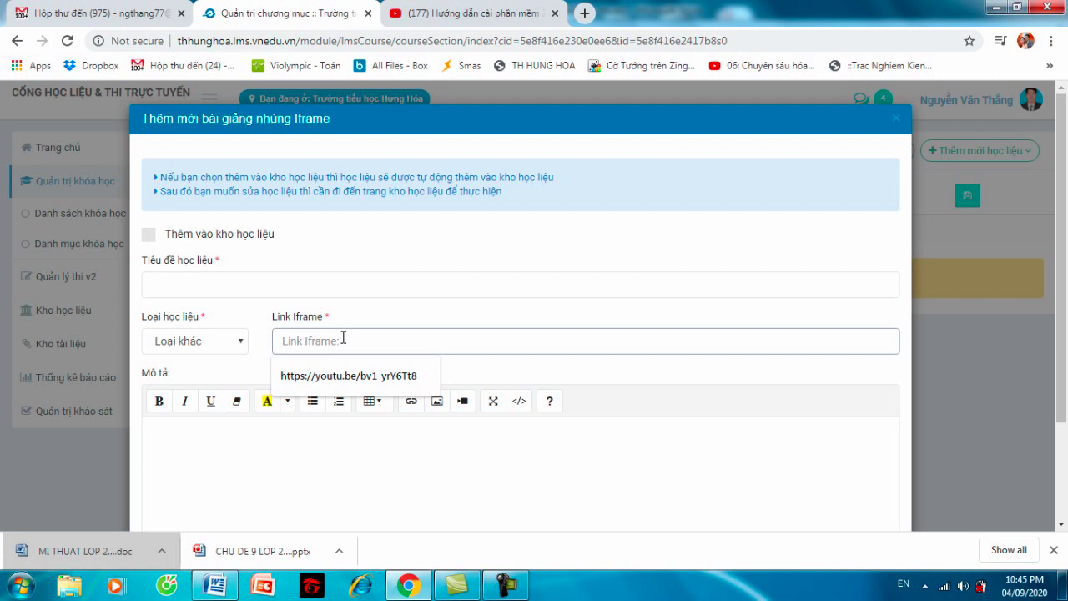
key(ctrl+v)
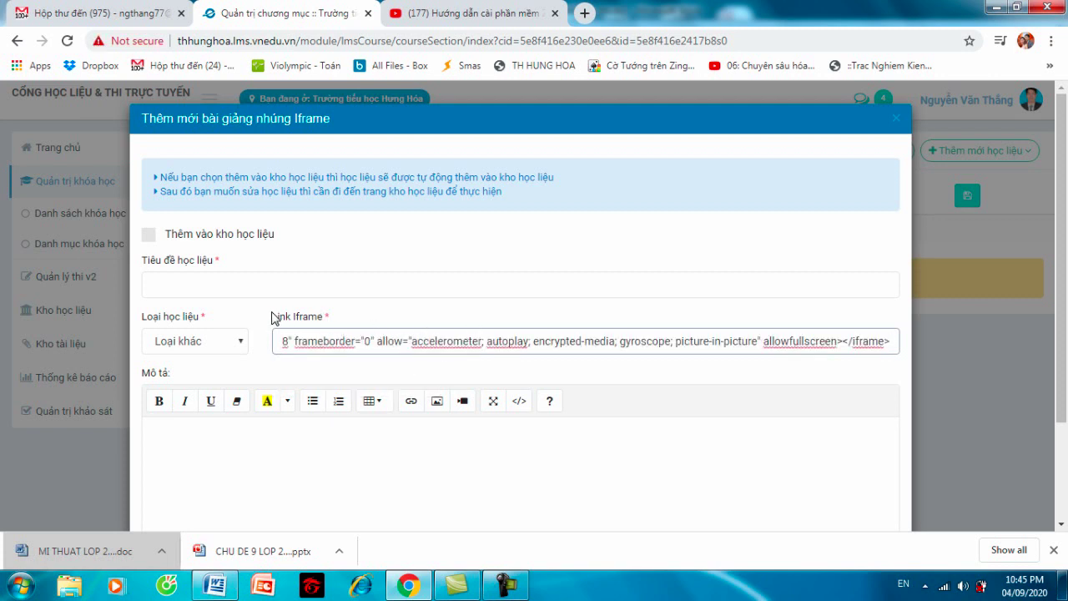
- Title it 'Cách cài phần mềm Zoom trên laptop', save, and acknowledge the success message
click(235, 286)
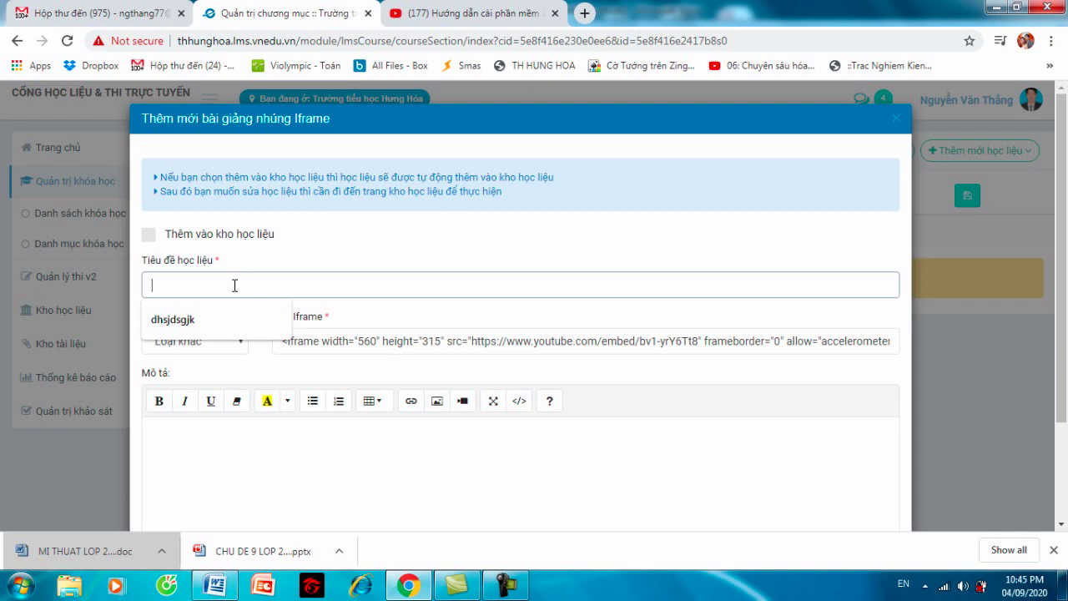
text(C)
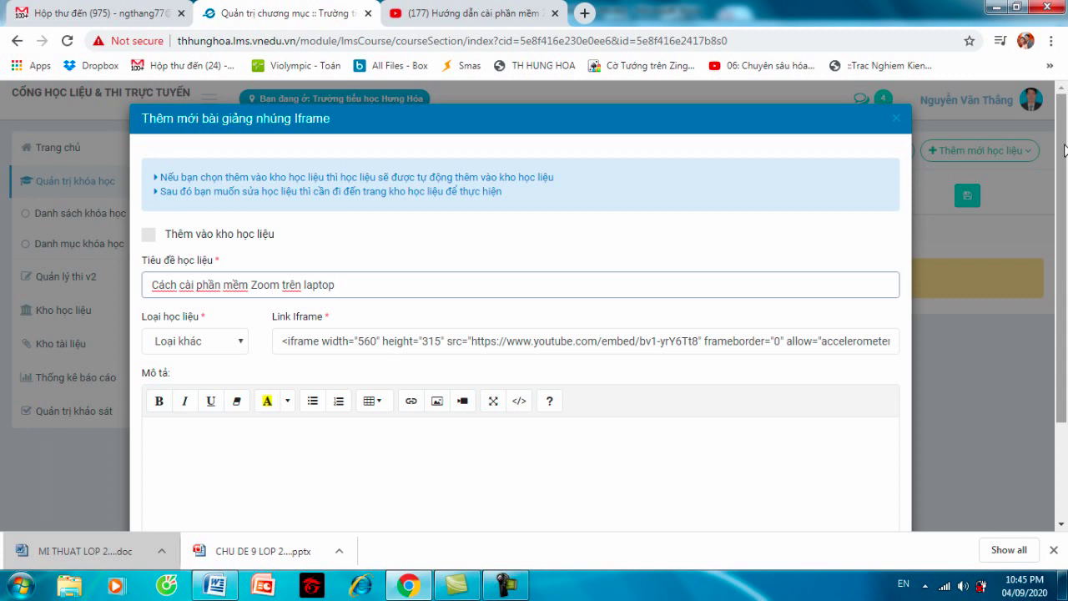
scroll(995, 356, down, 2)
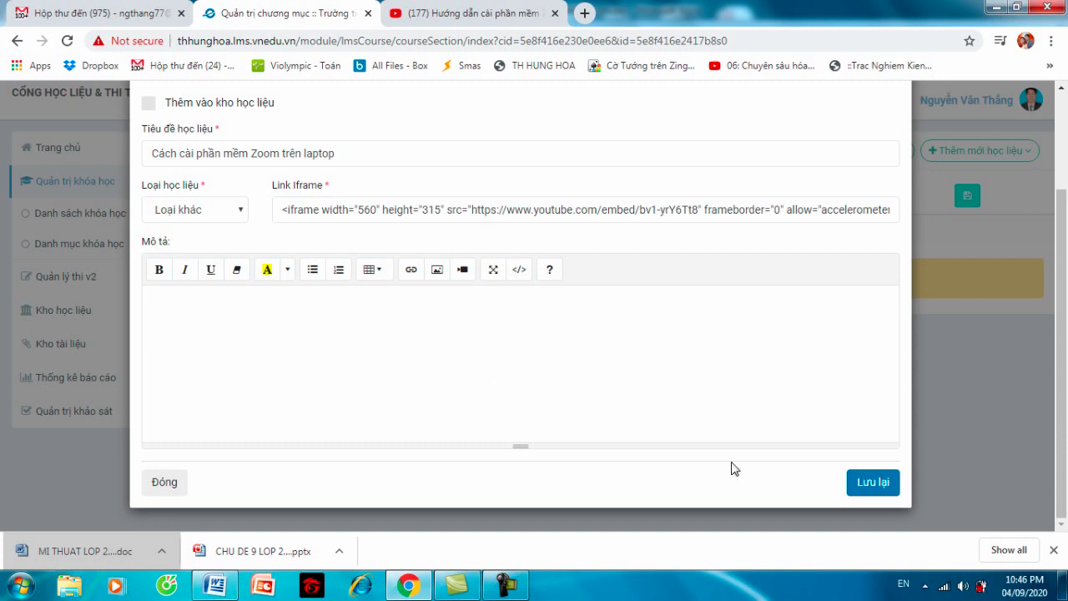
click(879, 478)
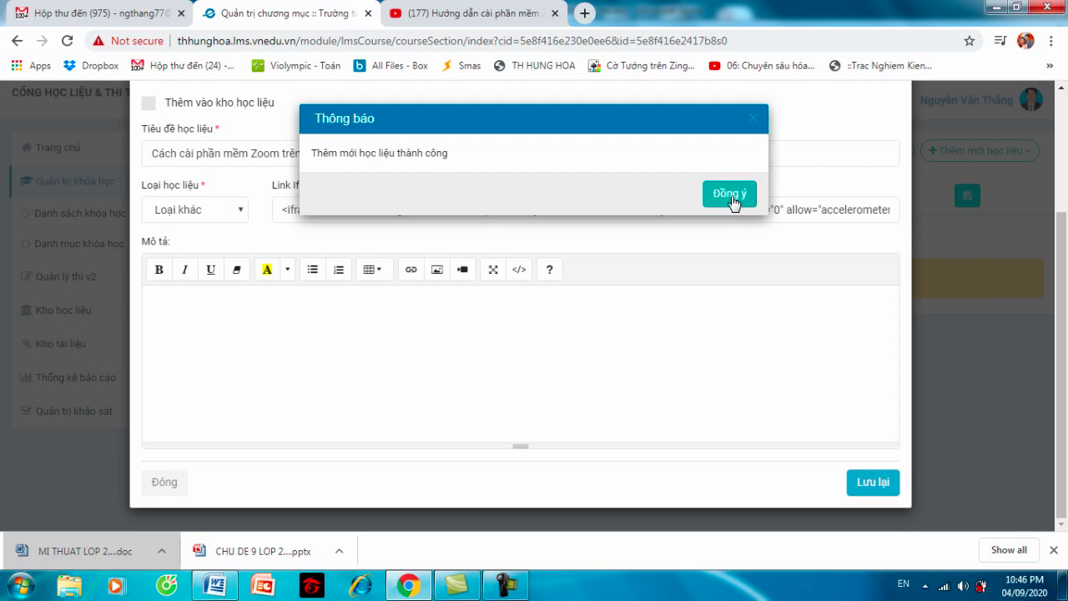
click(732, 199)
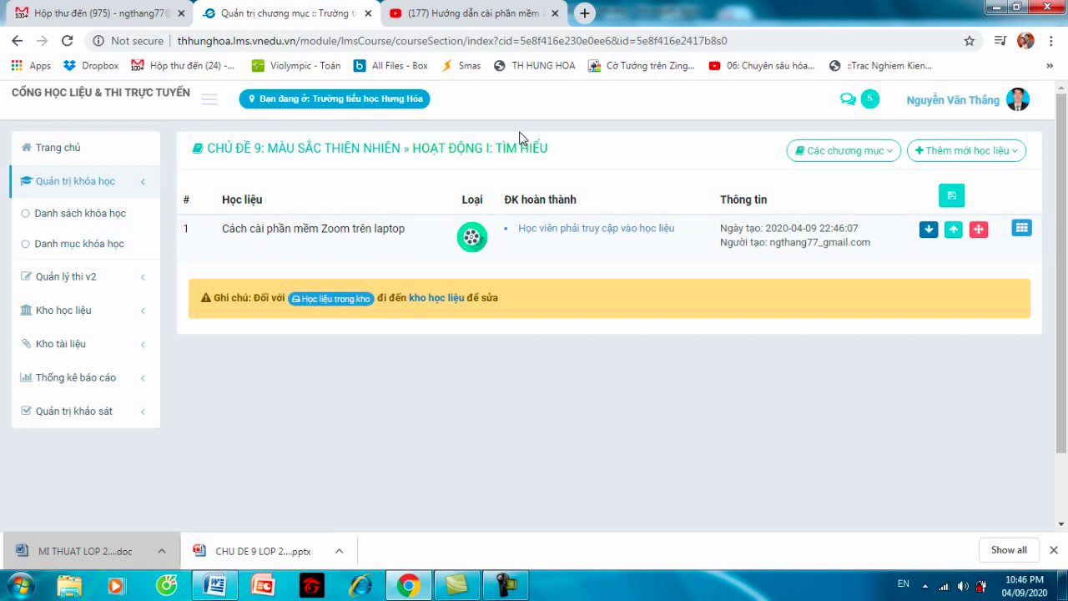
- Return to the Chủ đề 9 outline and open Hoạt động II: Cách thực hiện's learning materials
drag(531, 141, 533, 148)
click(376, 154)
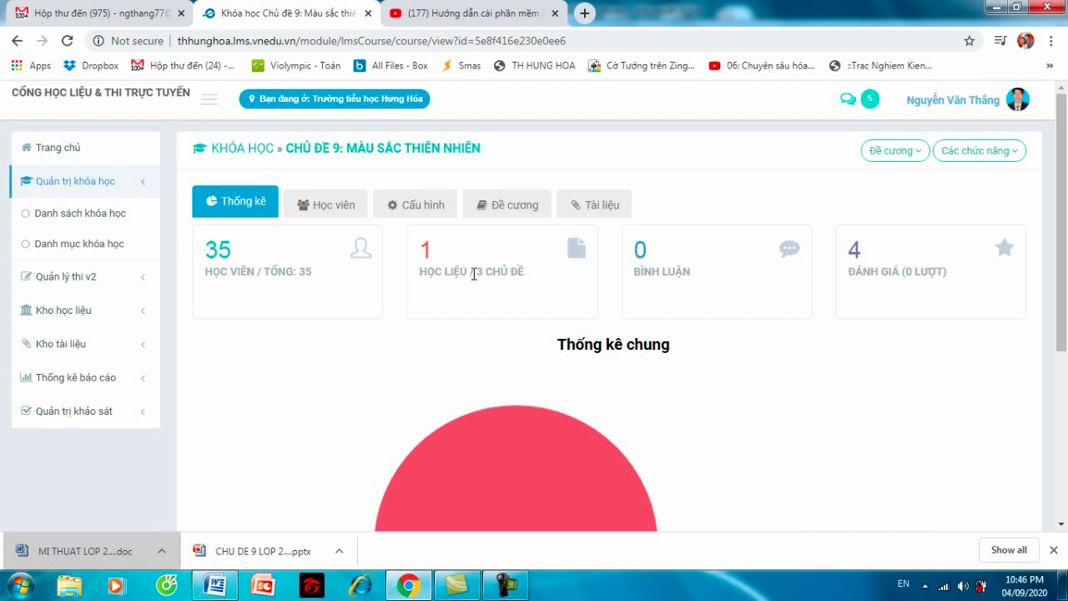
click(513, 215)
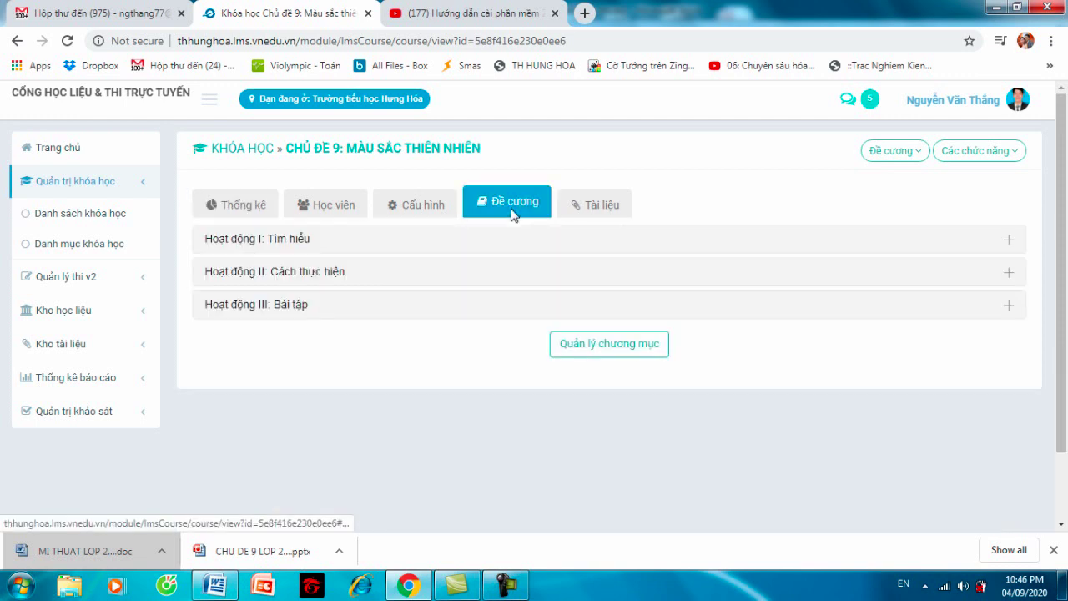
click(361, 277)
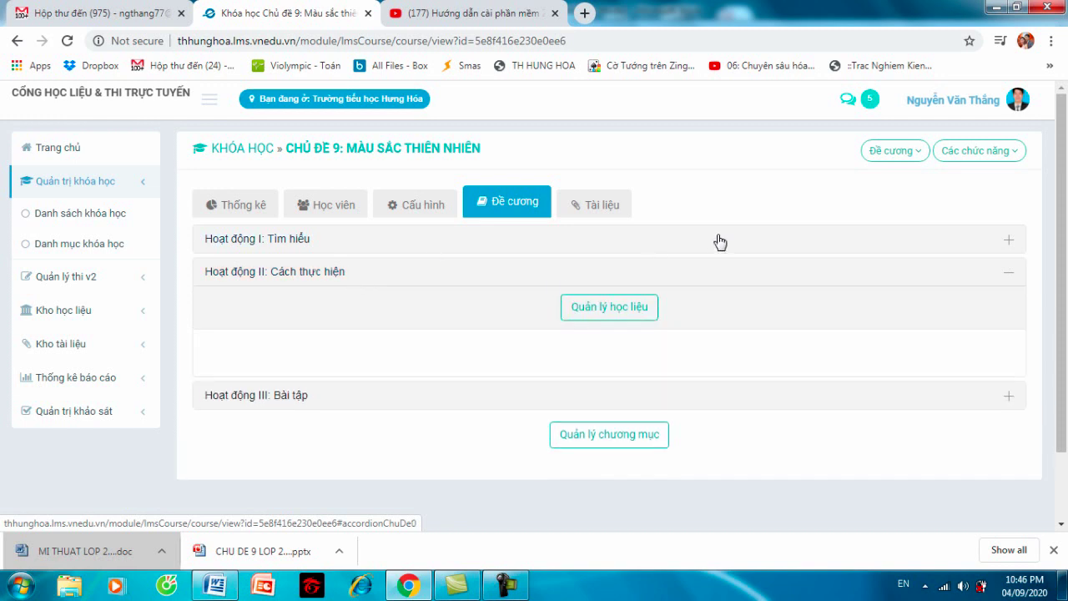
click(627, 311)
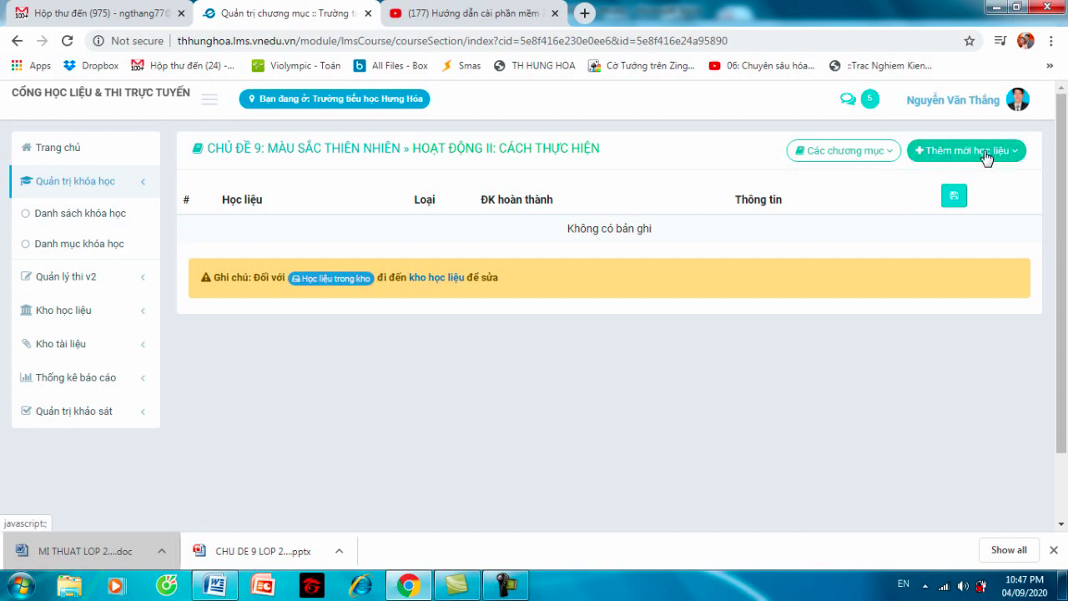
- Add a new PDF/PowerPoint lecture titled 'Sắc màu thiên nhiên'
click(987, 158)
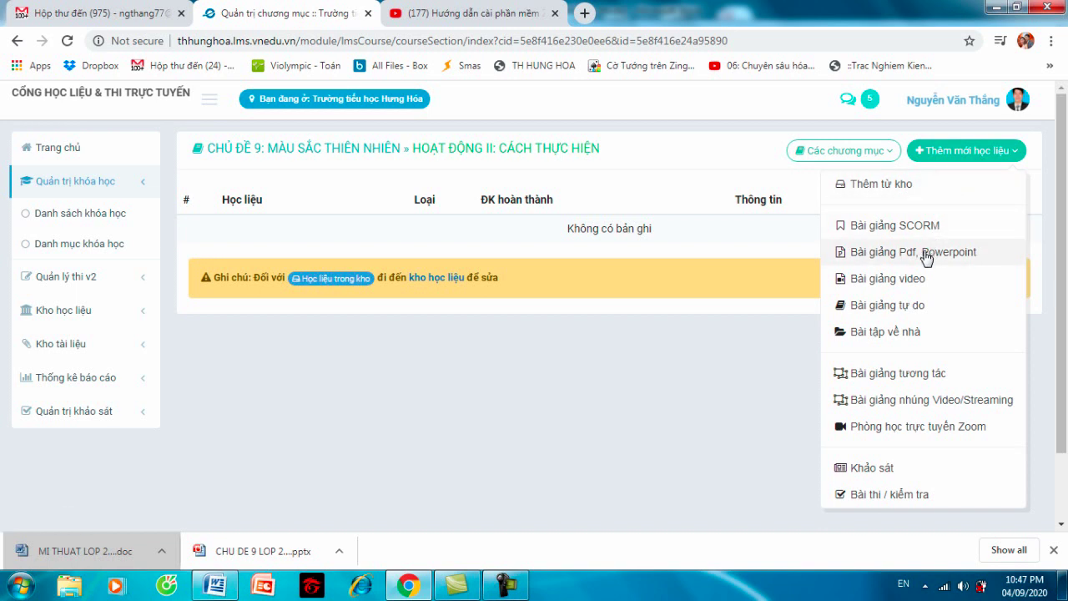
click(924, 254)
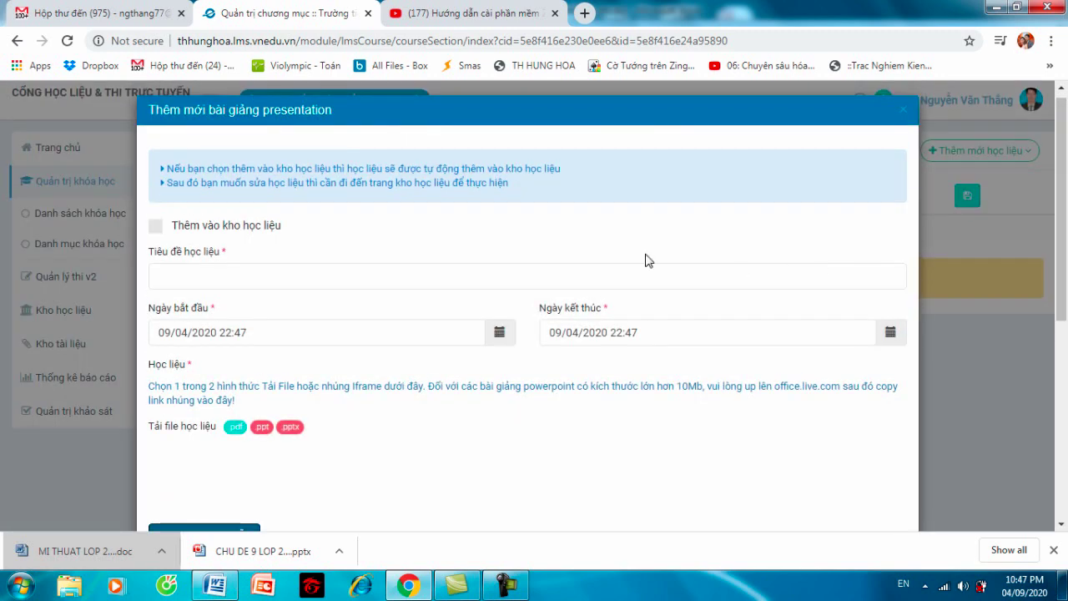
click(246, 276)
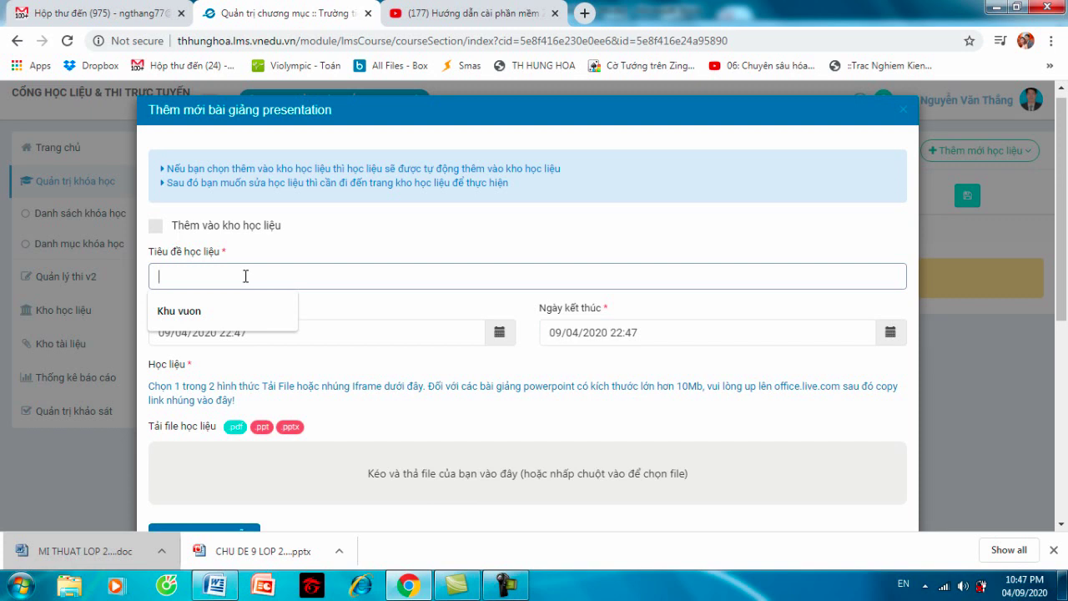
text(Sắc )
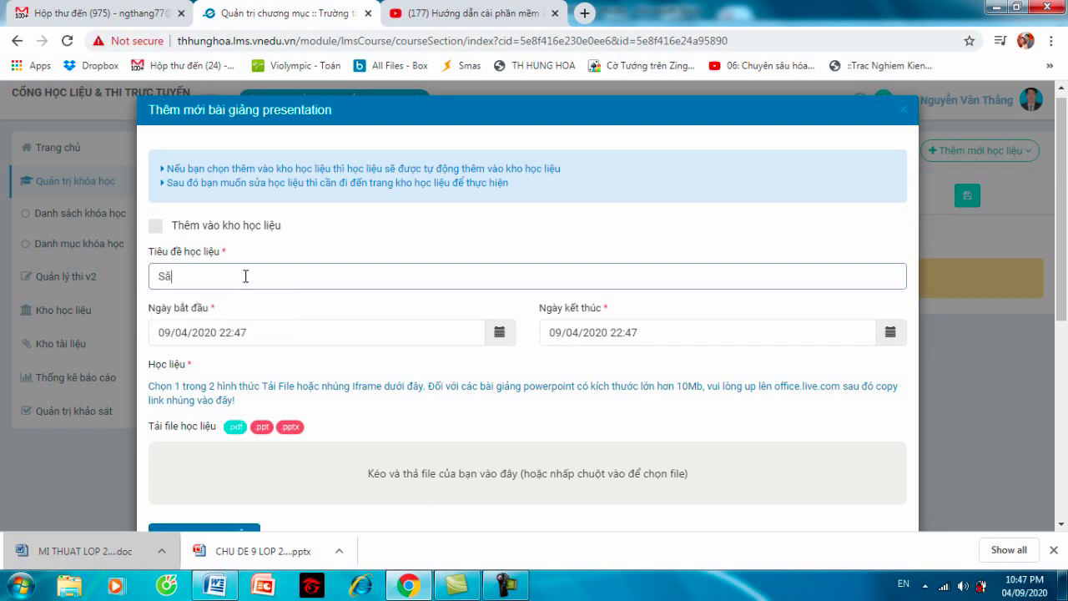
text(màu th)
text(ien nhiễn)
- Set the lecture's end date to 12/04/2020 22:47
click(892, 333)
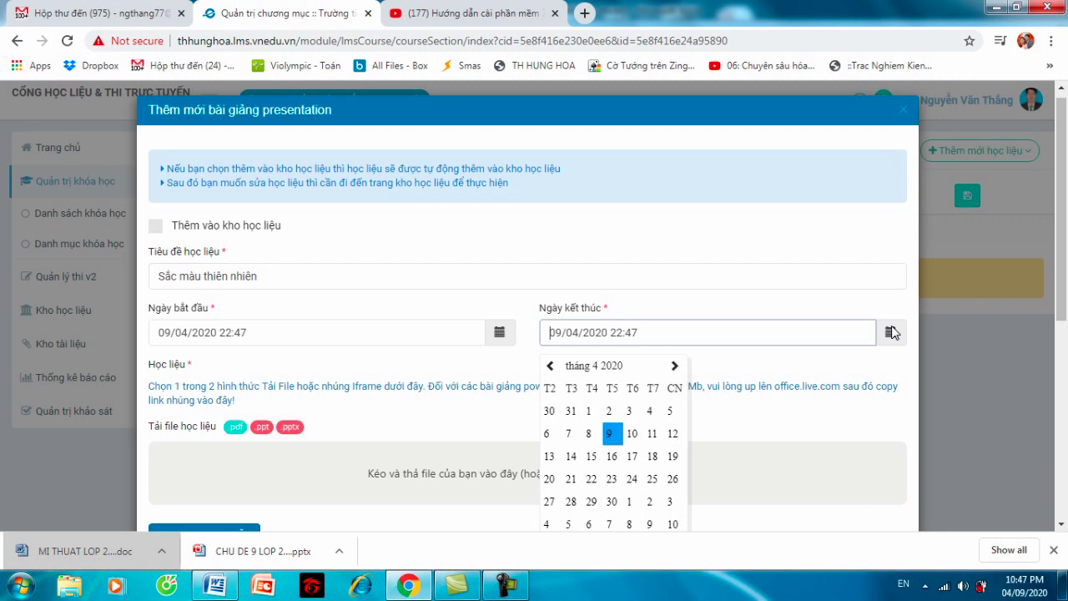
click(676, 434)
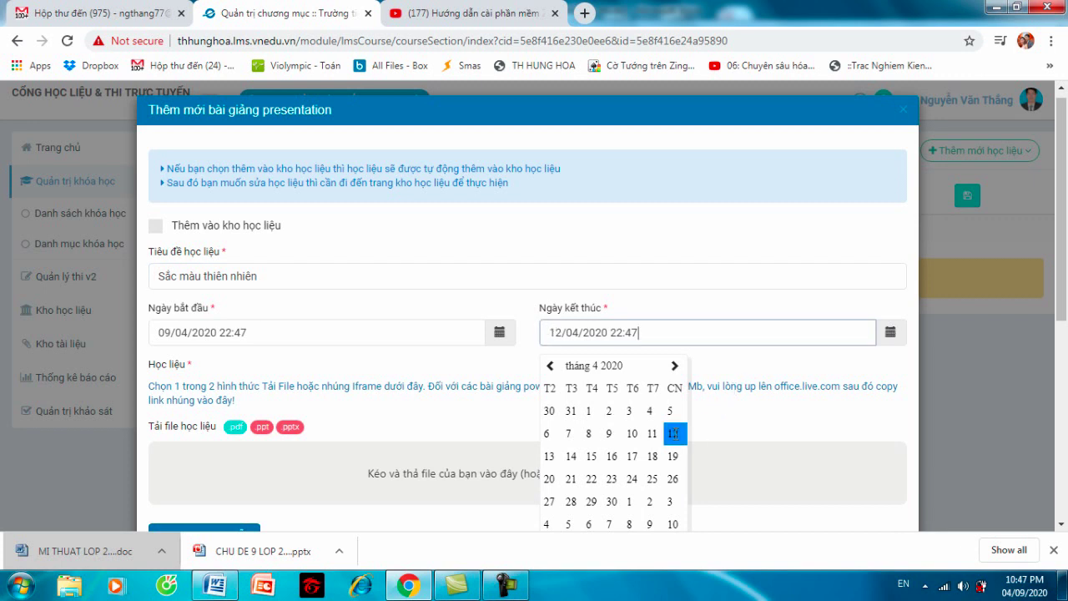
click(830, 372)
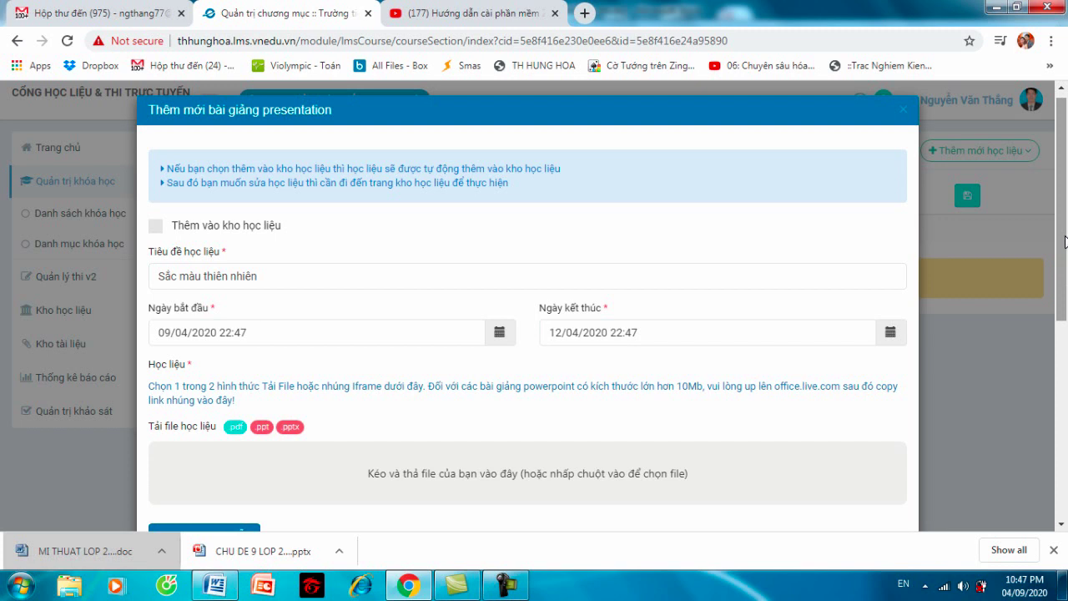
drag(1064, 242, 980, 312)
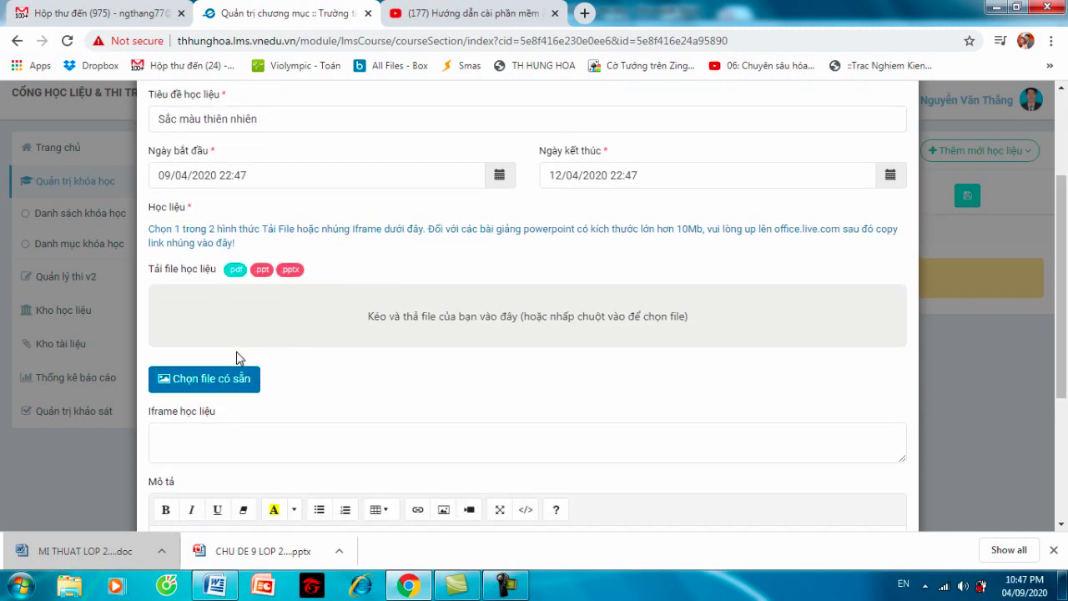
- In the file manager, upload the CHU DE 9 LOP 2 presentation from Downloads
click(225, 382)
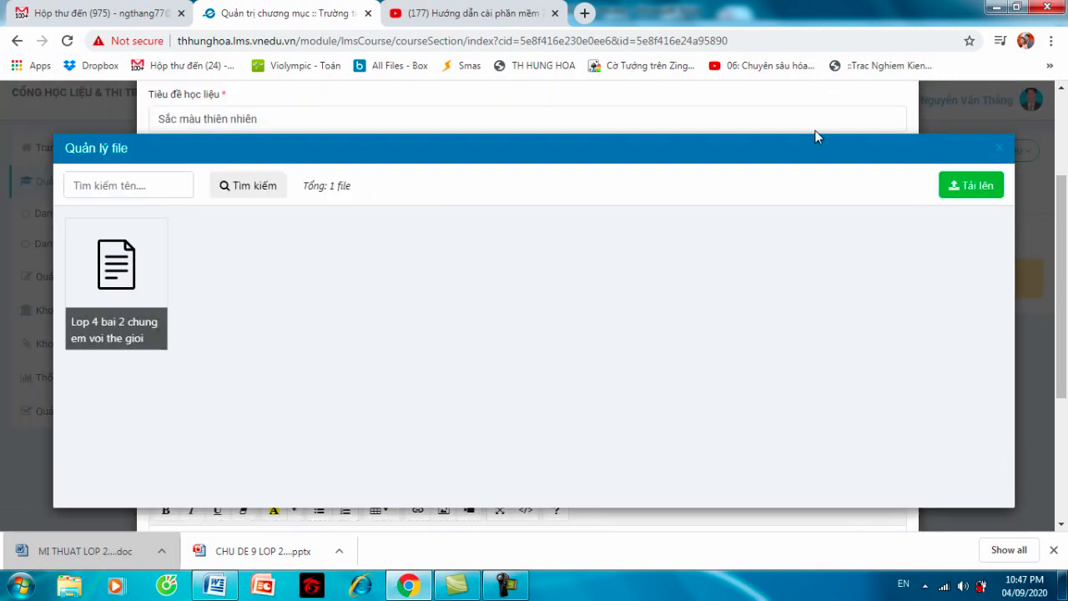
click(983, 189)
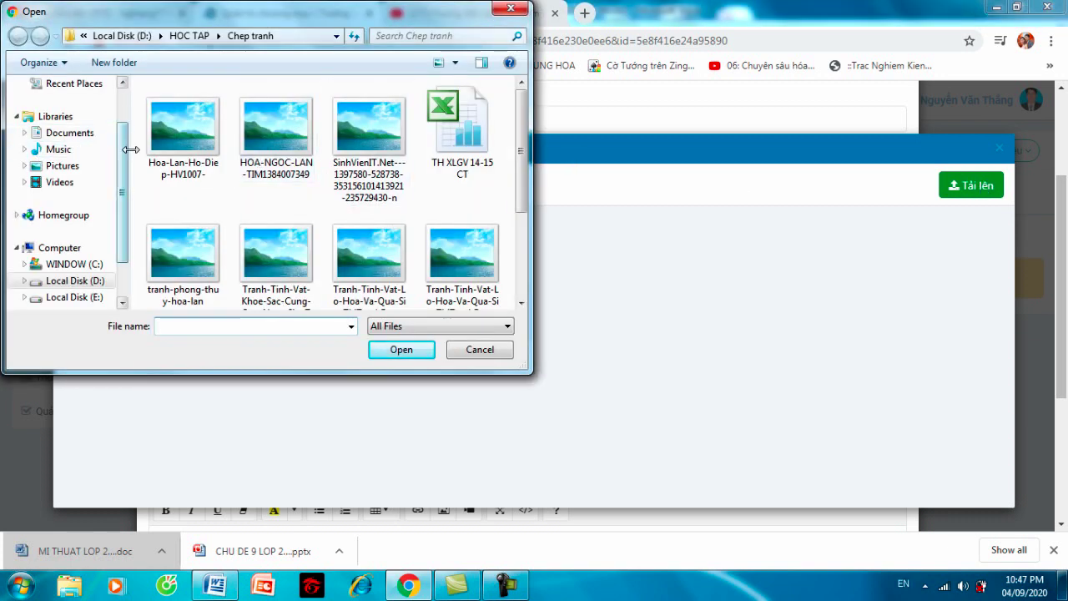
scroll(123, 167, up, 2)
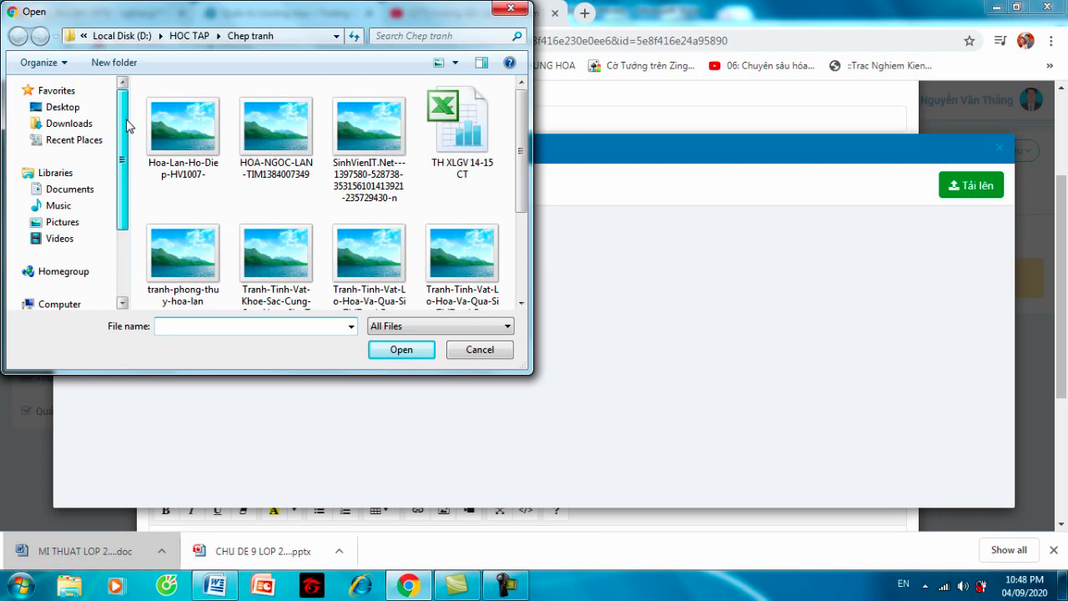
click(92, 125)
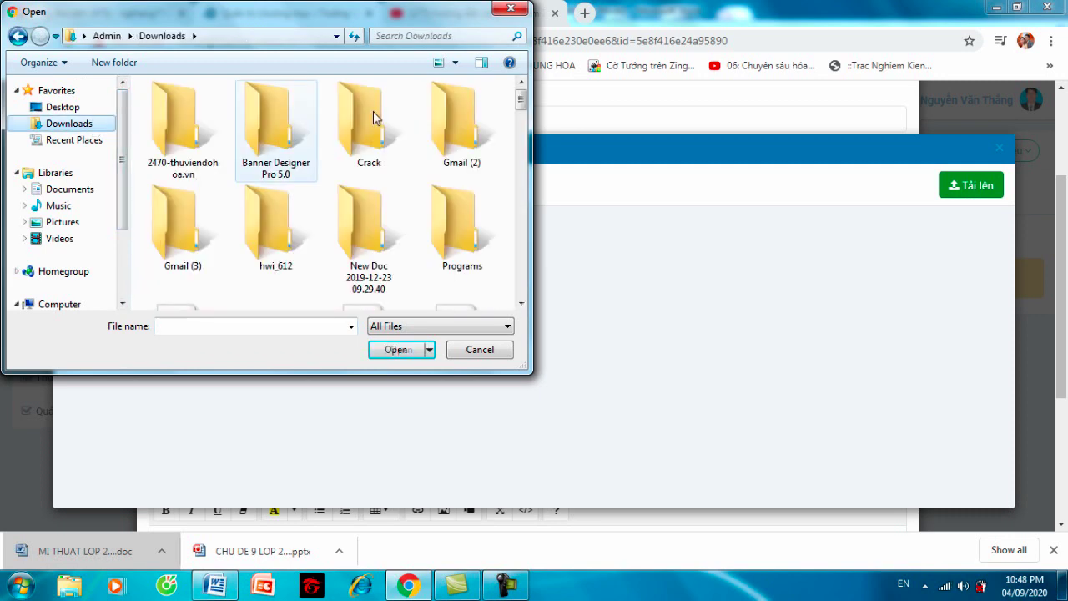
drag(524, 101, 524, 161)
click(480, 199)
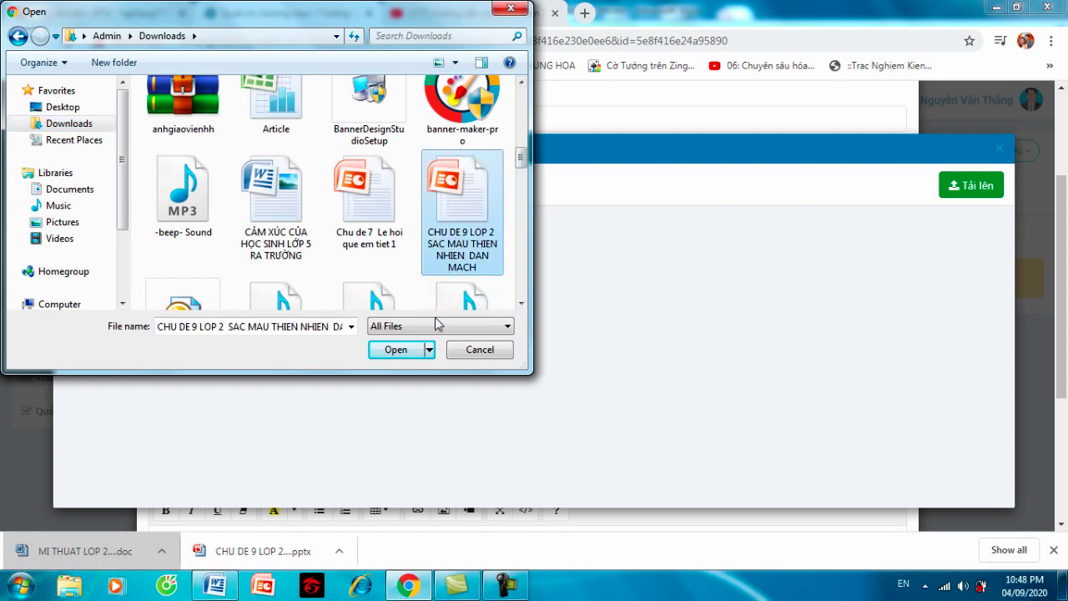
click(410, 348)
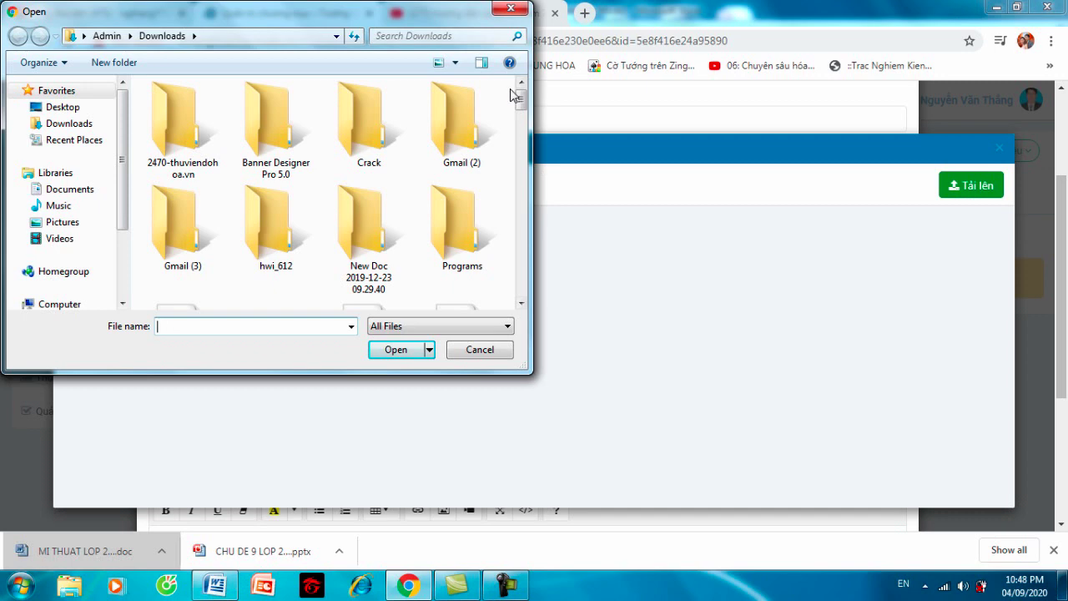
- Select the CHU DE 9 LOP 2 presentation again and confirm its upload
scroll(524, 148, down, 1)
drag(524, 148, 518, 185)
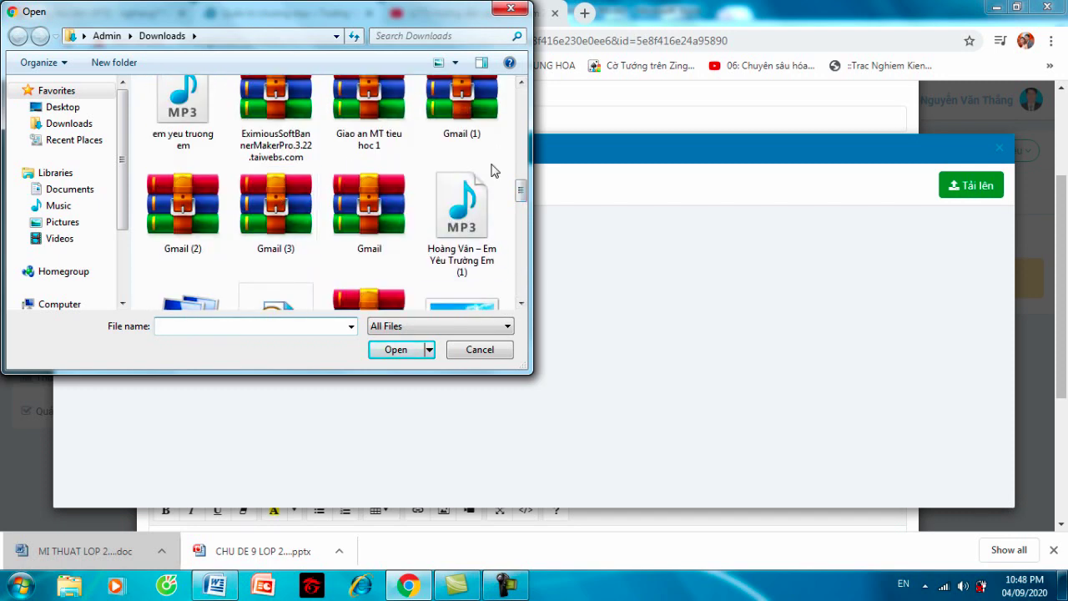
drag(522, 191, 521, 159)
click(467, 175)
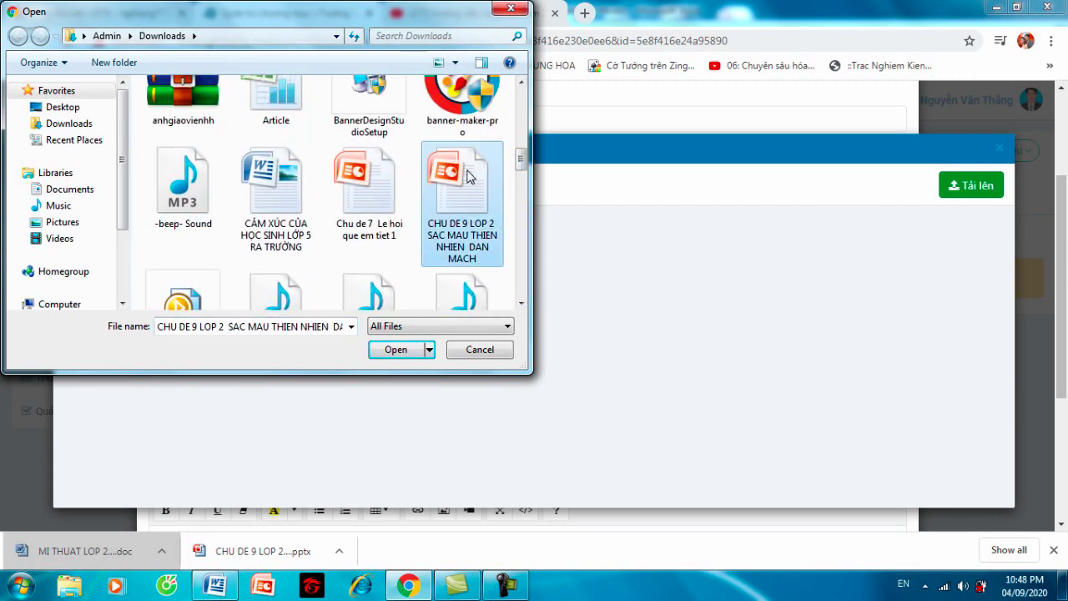
click(406, 348)
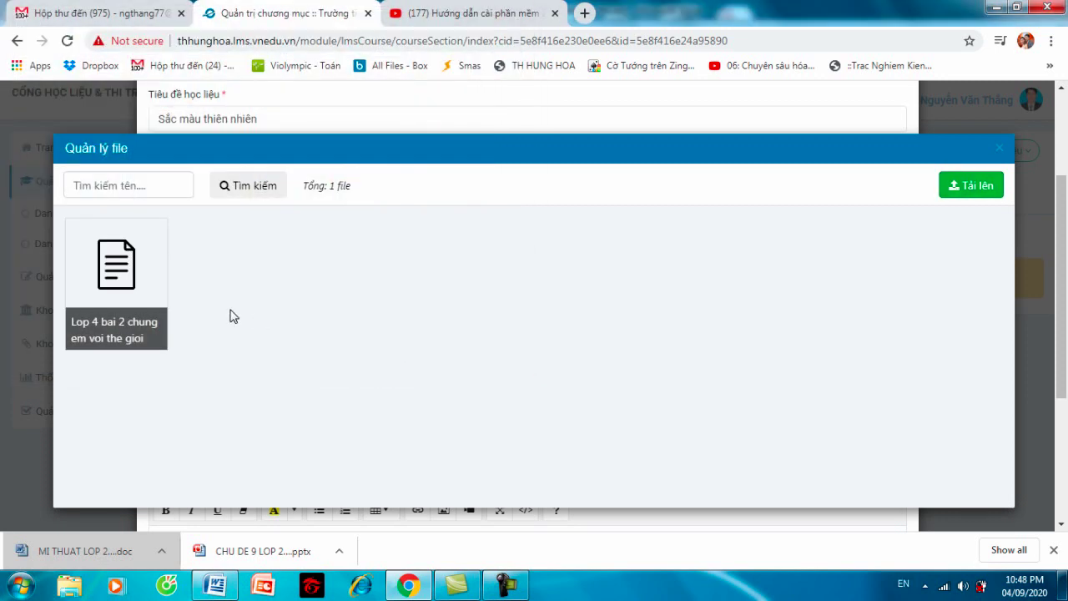
- Refresh the stored files and use the uploaded CHU DE 9 LOP 2 presentation as the lecture file
click(248, 191)
click(360, 310)
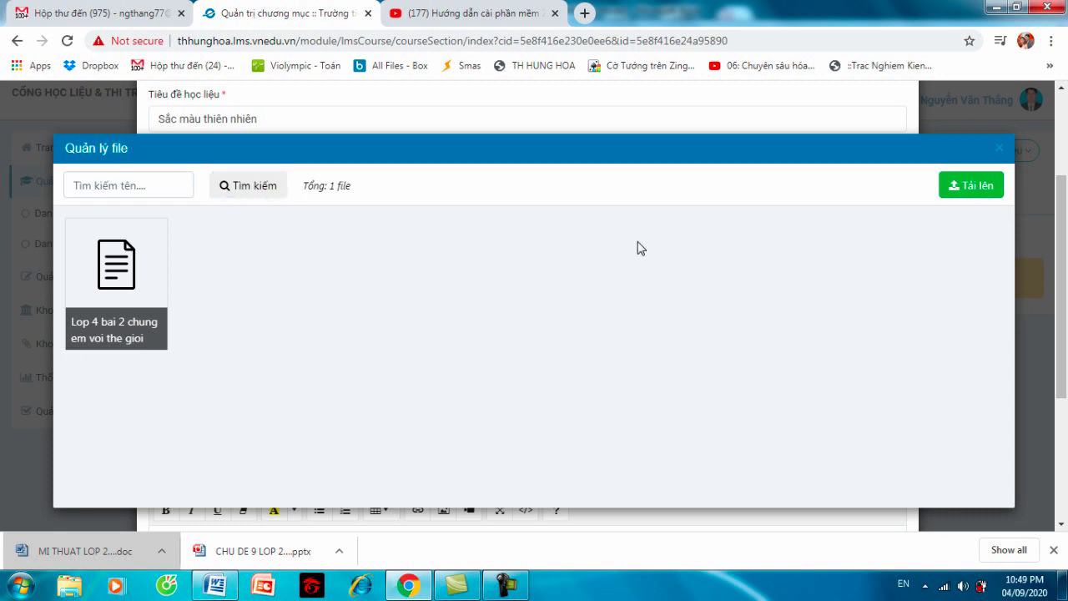
click(966, 191)
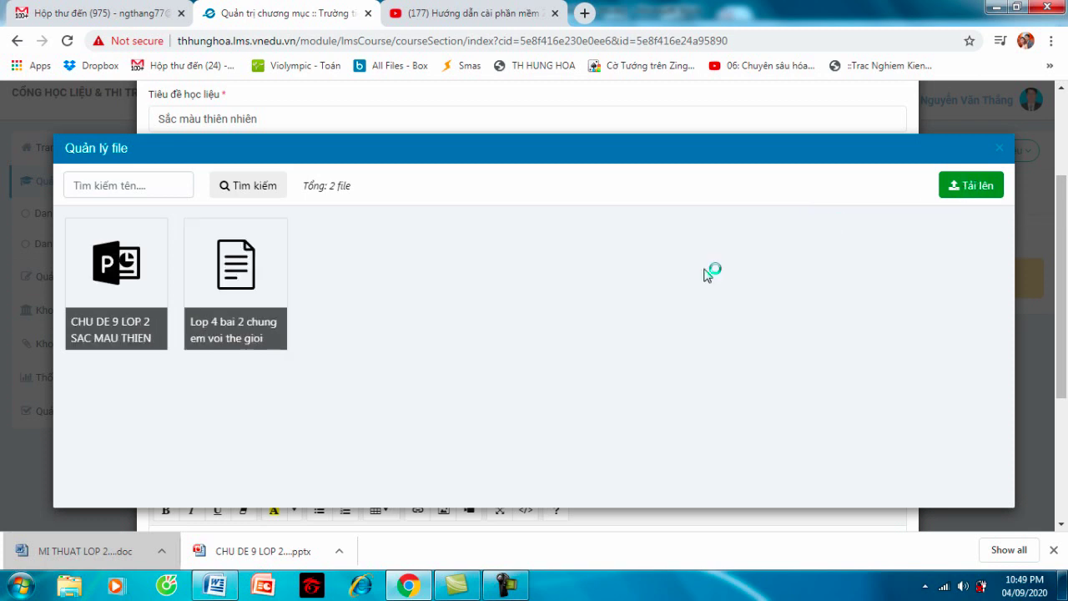
click(317, 321)
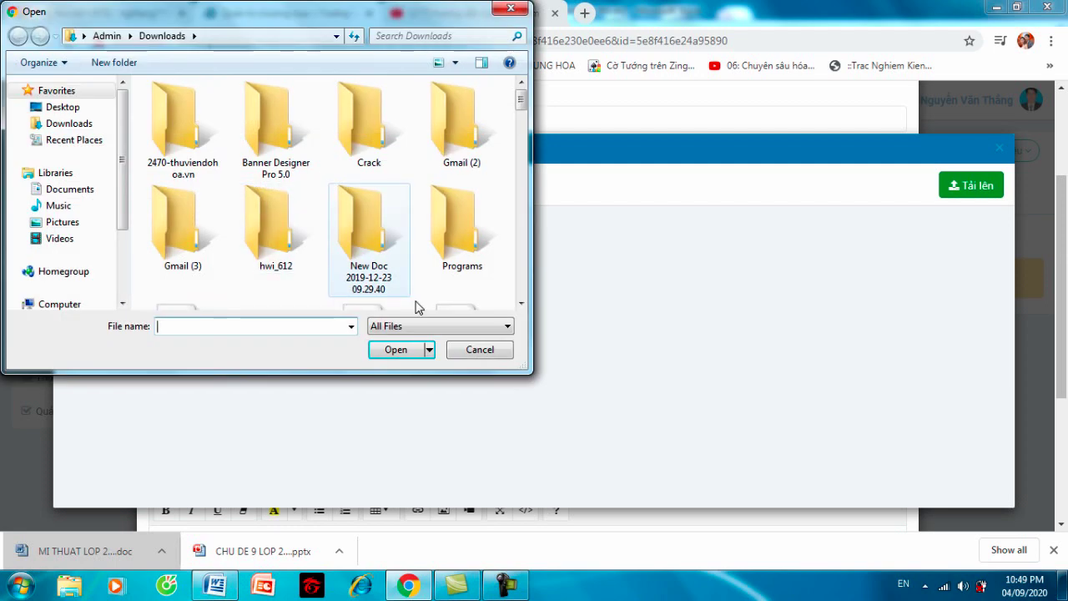
click(458, 351)
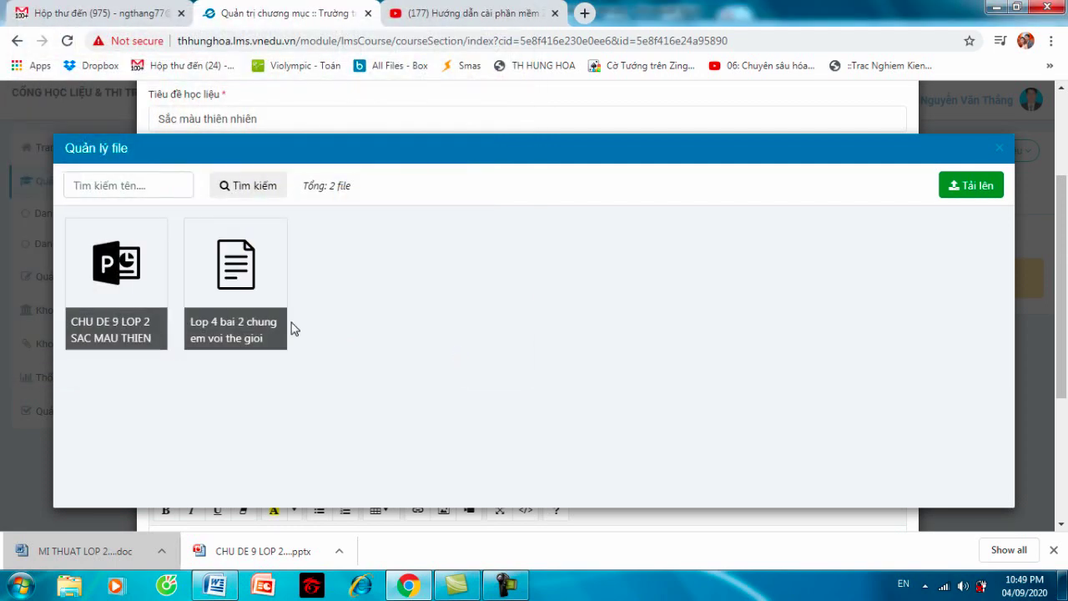
click(146, 285)
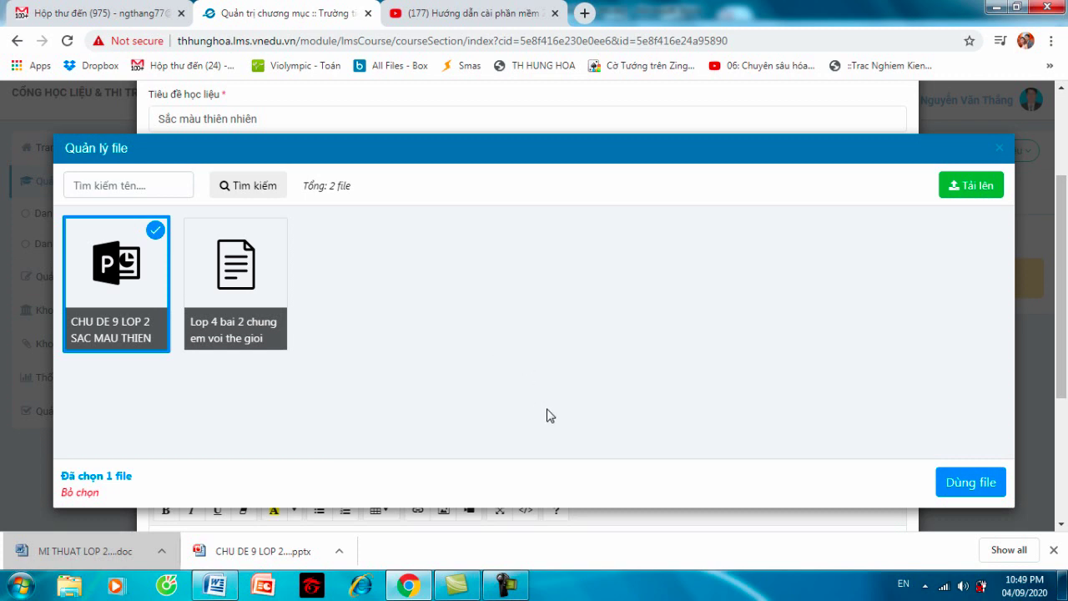
click(971, 485)
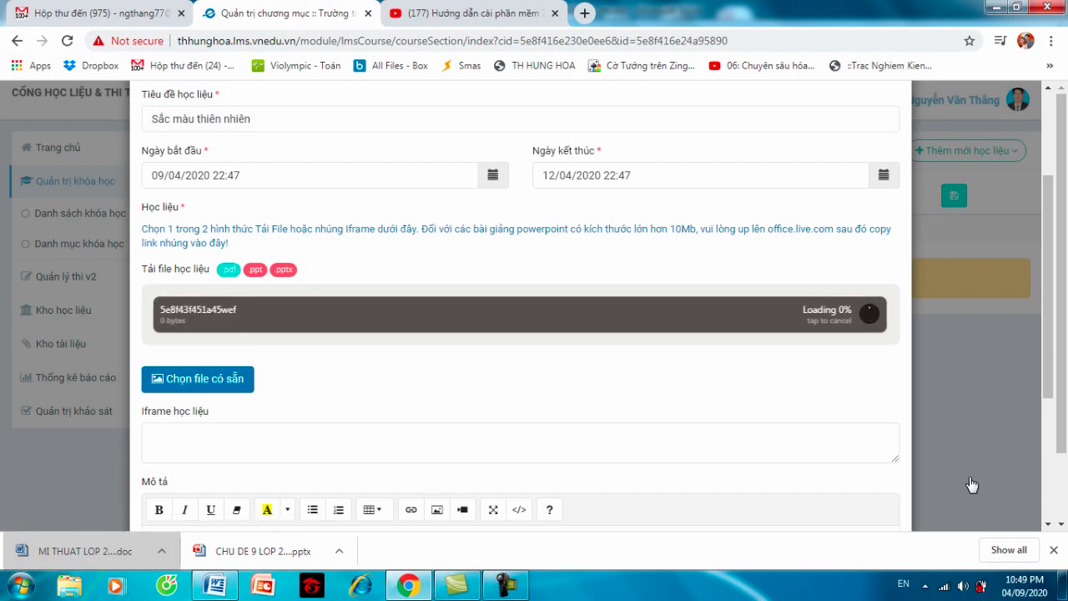
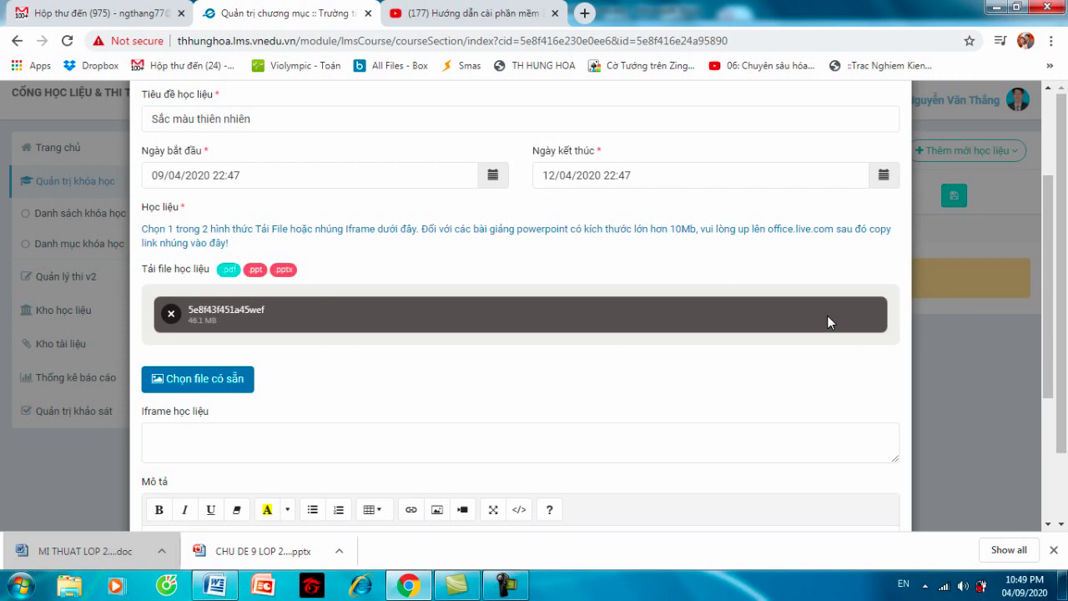
- Save the 'Sắc màu thiên nhiên' material with Lưu lại and confirm the success notice
drag(1048, 275, 1064, 398)
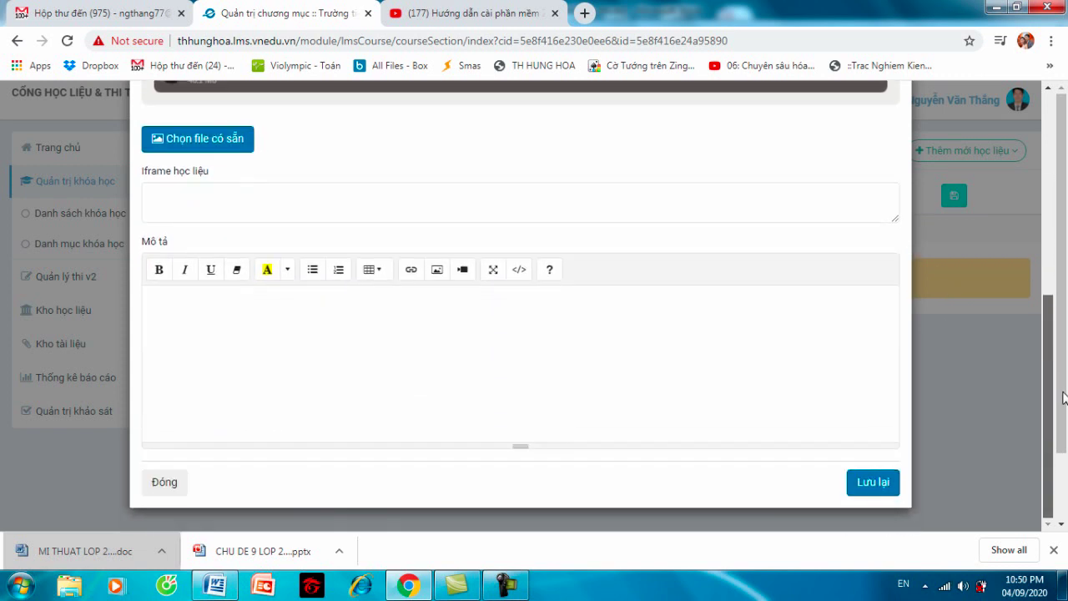
click(873, 487)
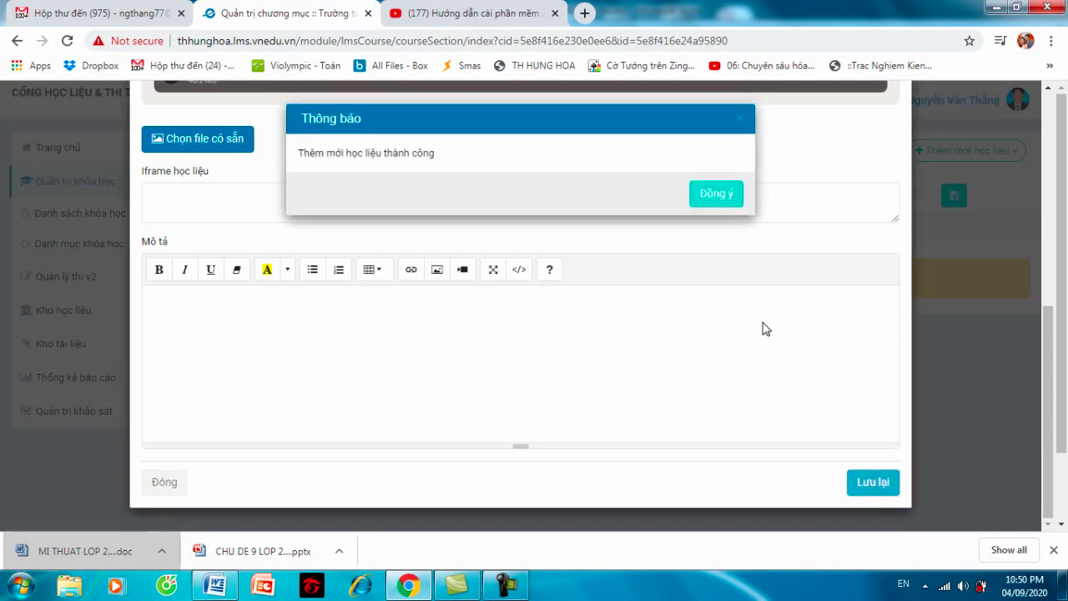
click(715, 194)
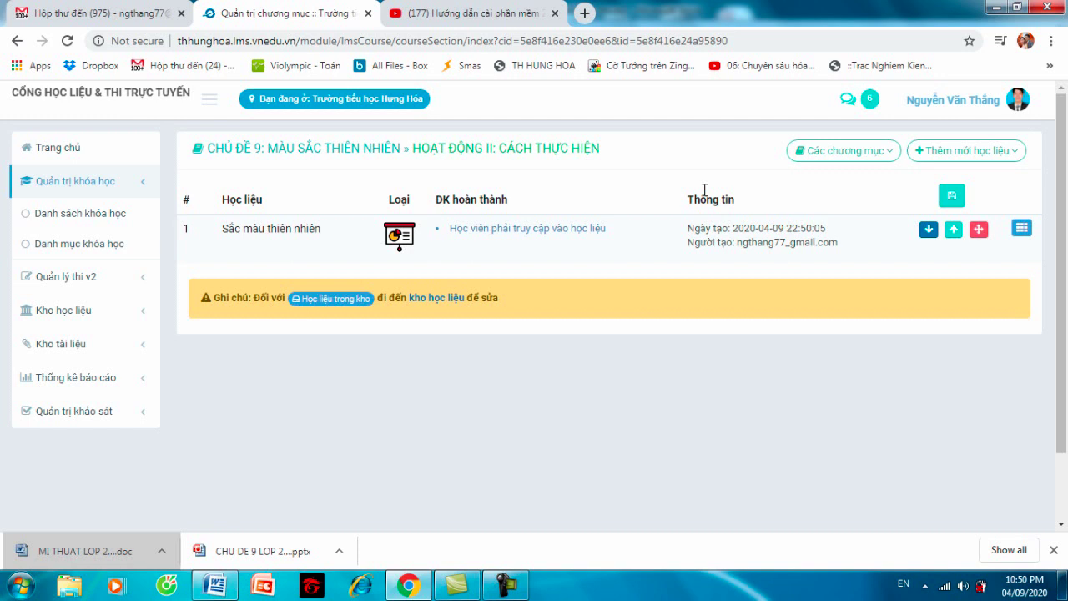
- Create a Phòng học trực tuyến Zoom item, entering the account e-mail and a numeric room name
click(964, 154)
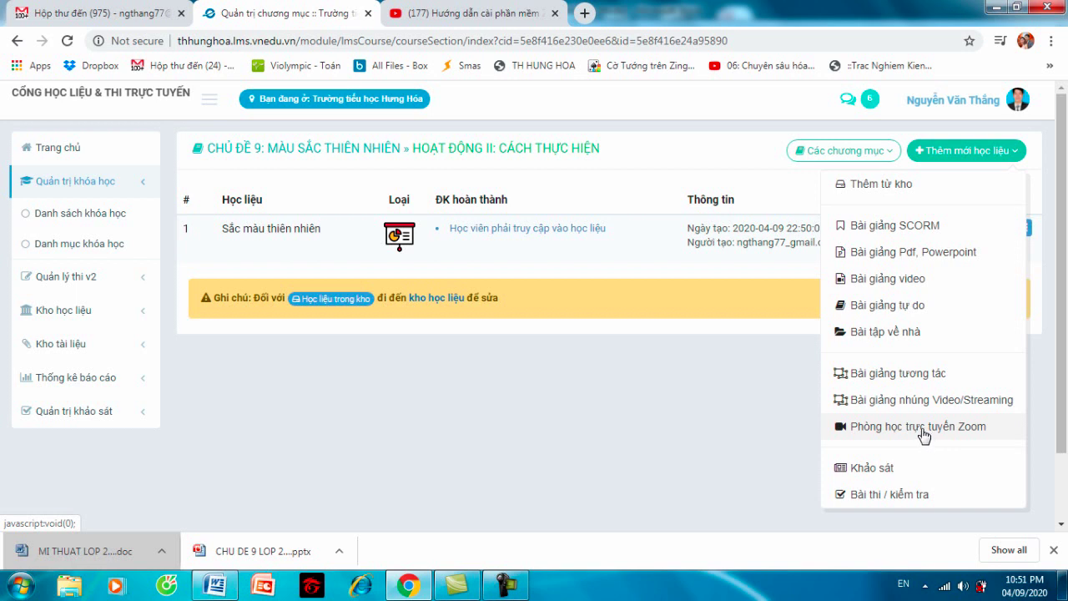
click(922, 428)
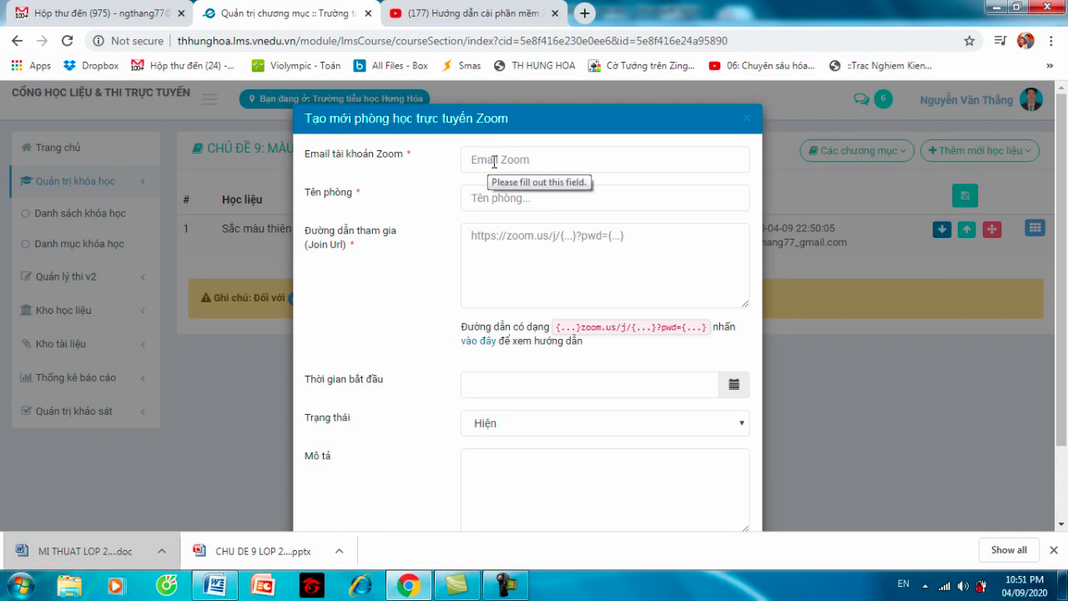
click(564, 162)
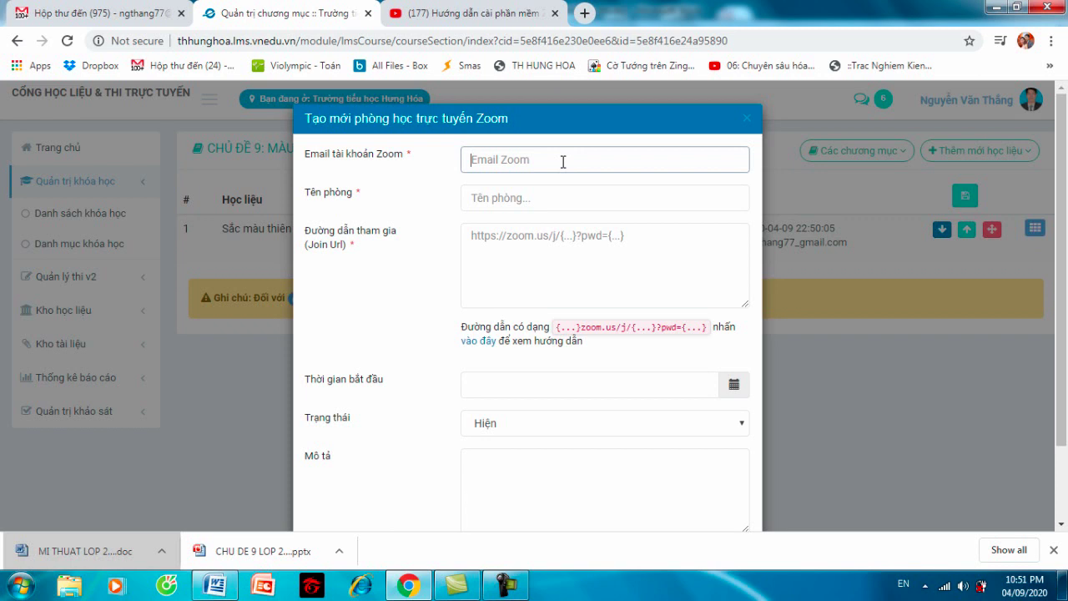
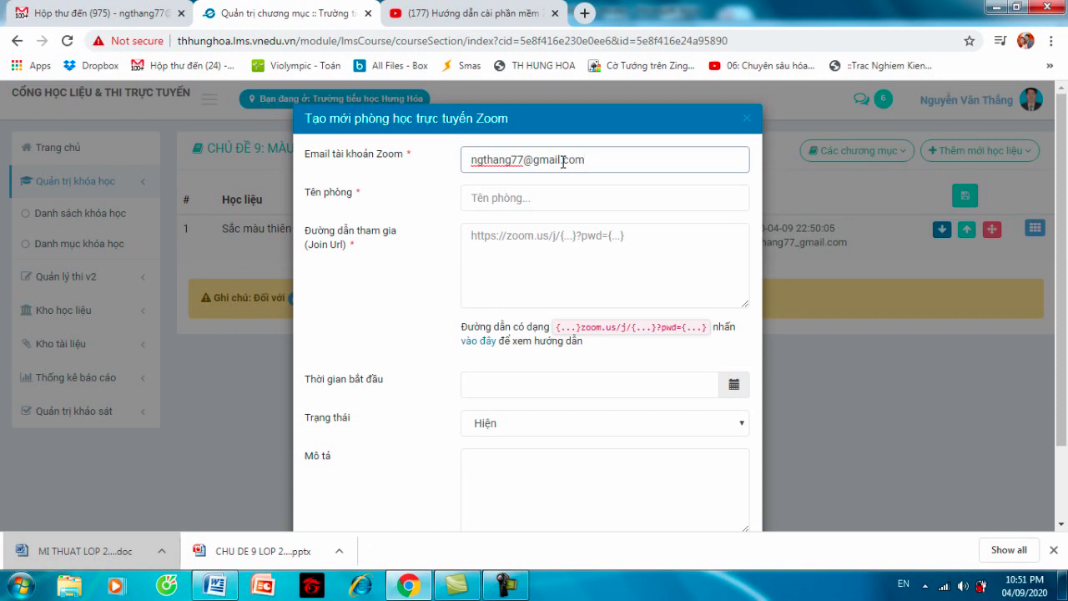
click(536, 199)
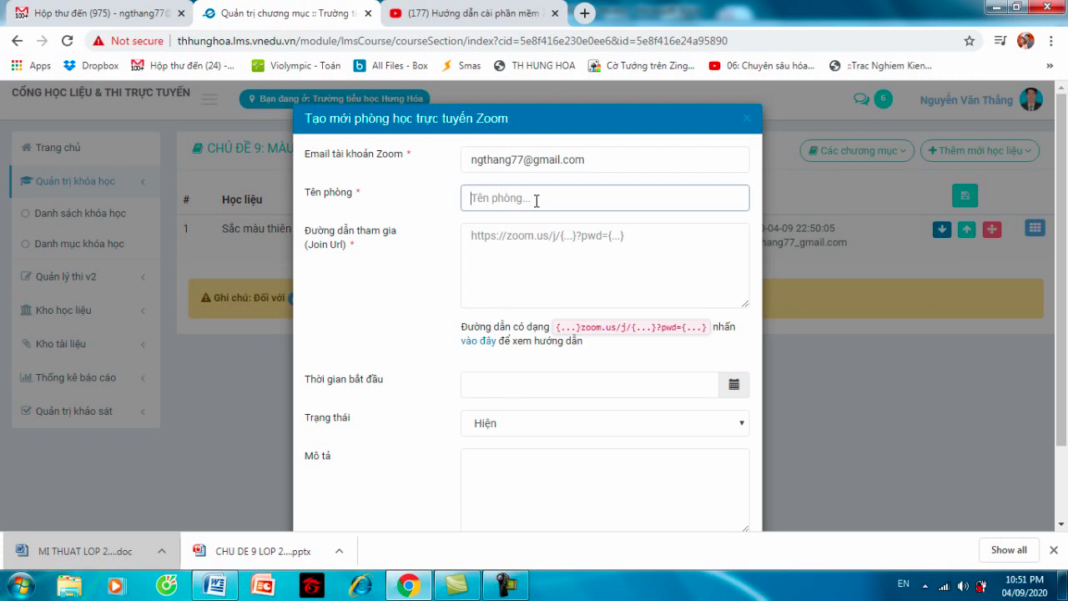
click(612, 248)
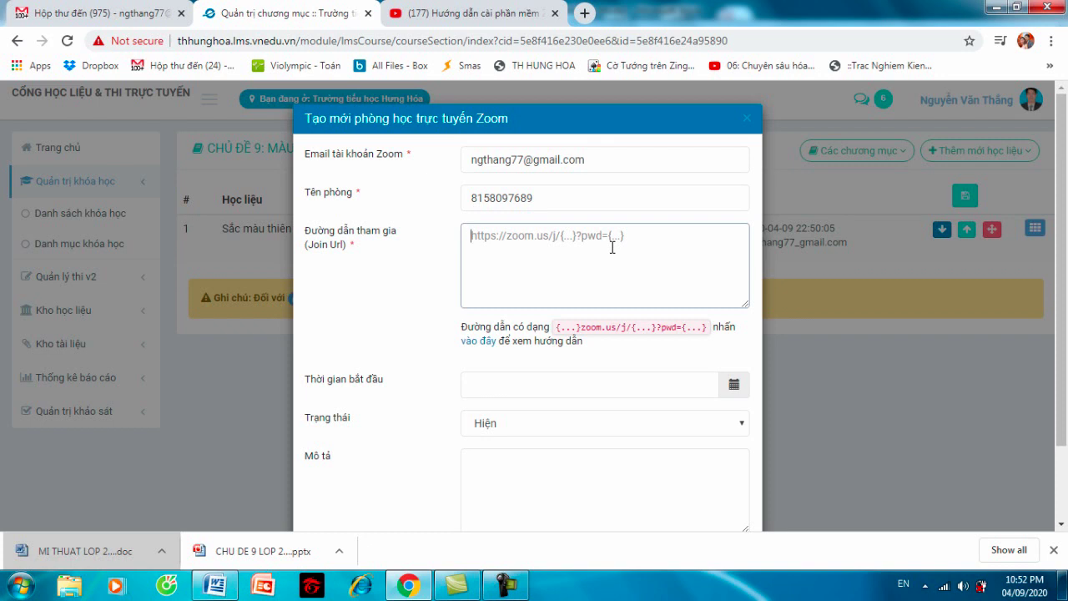
- Launch Zoom, show the personal meeting invitation, copy its meeting ID, and return to Chrome
click(996, 10)
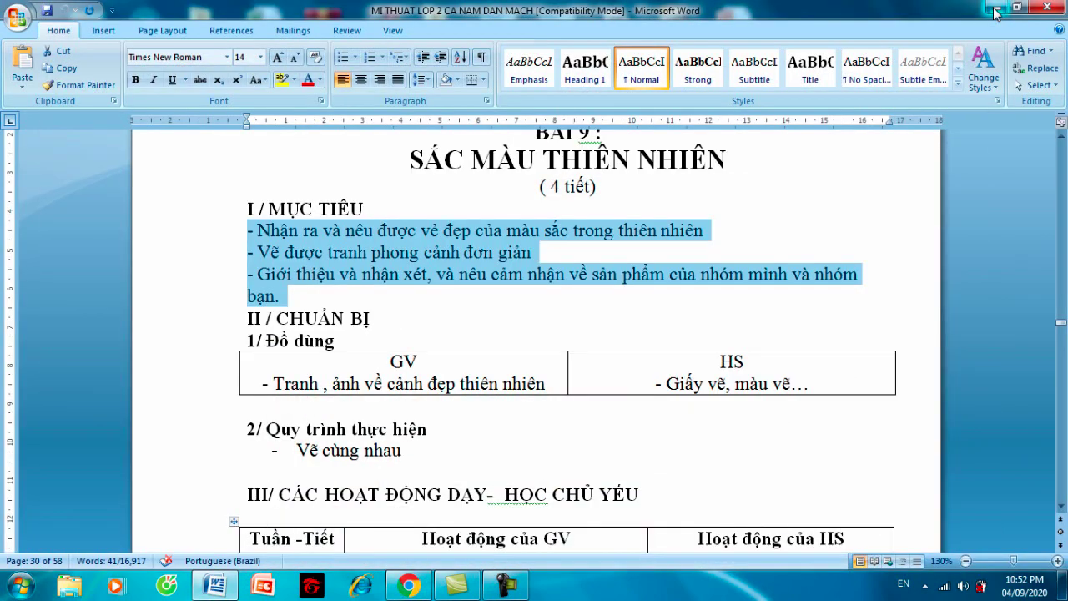
click(1001, 8)
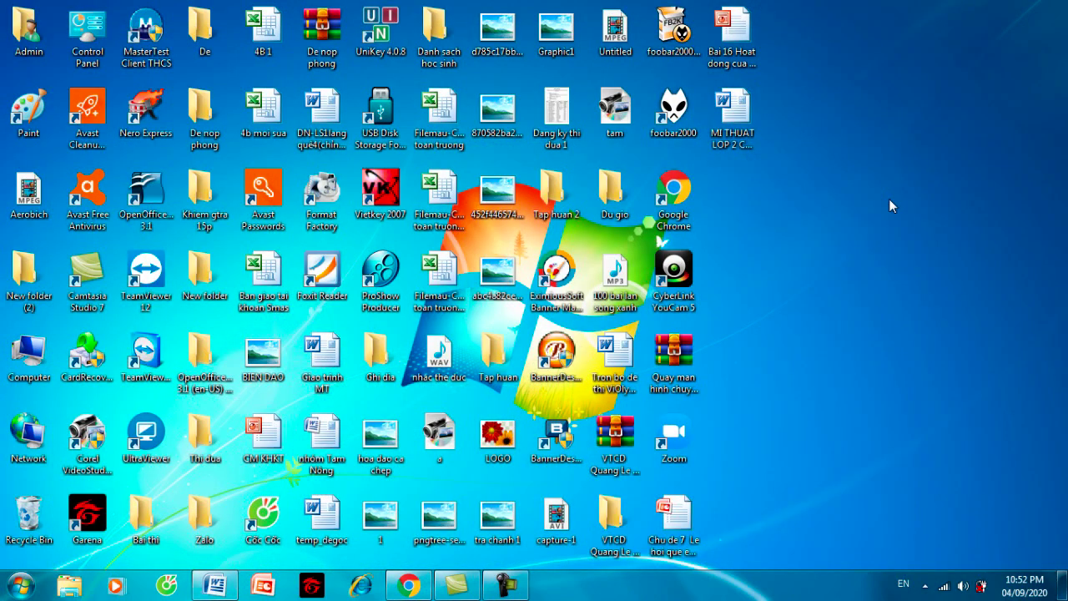
double_click(675, 436)
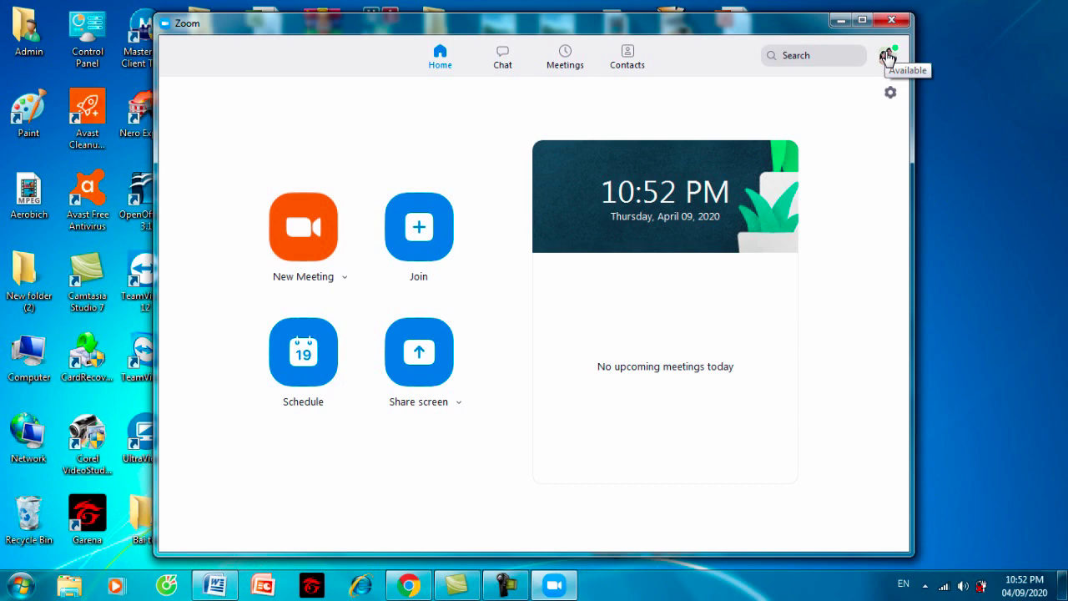
click(887, 57)
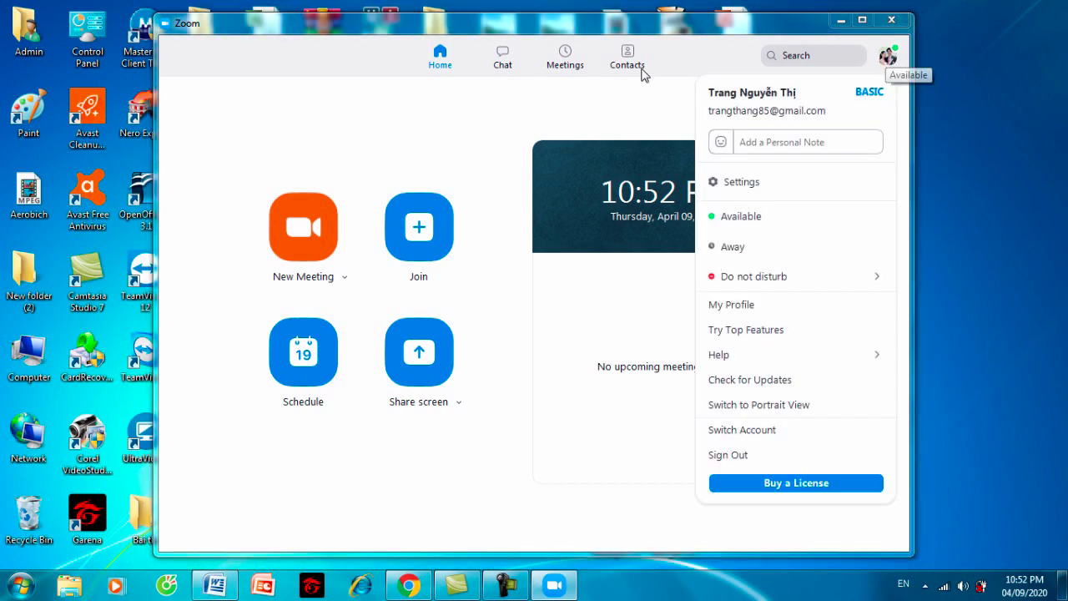
click(565, 56)
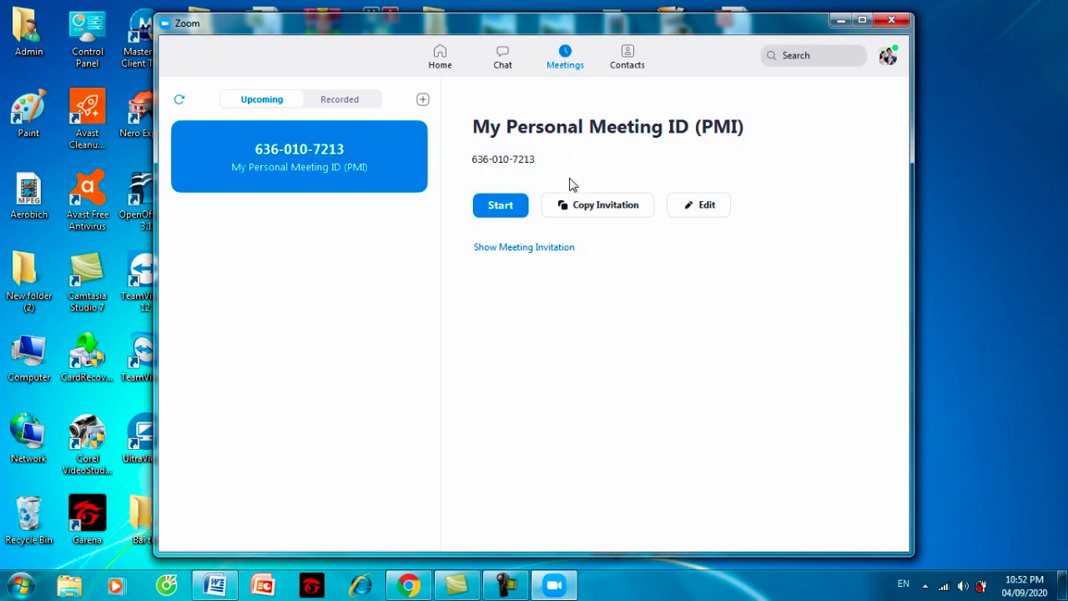
click(517, 249)
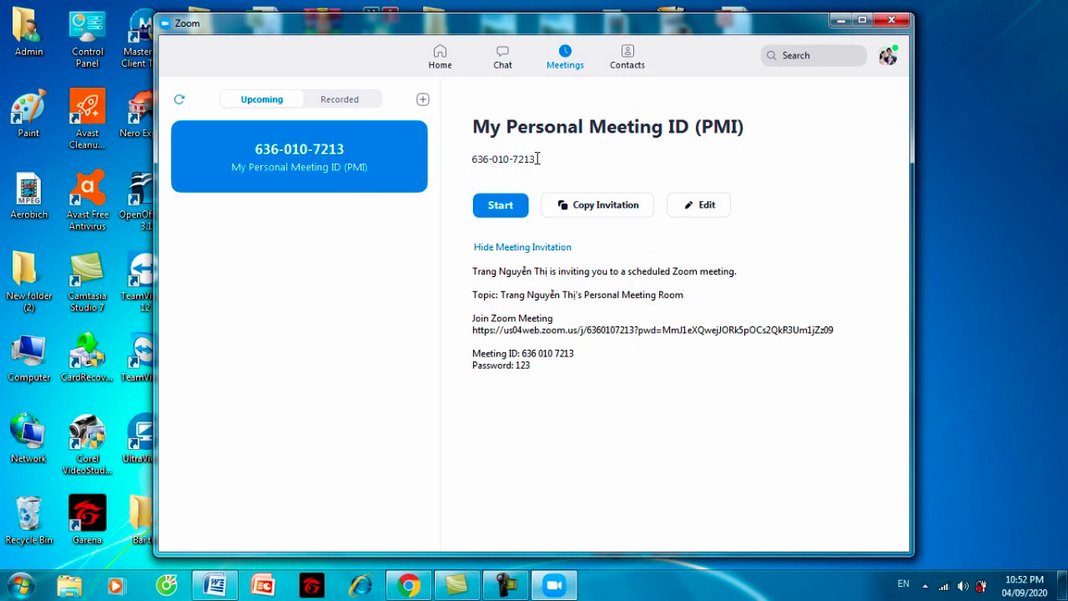
drag(538, 158, 473, 156)
key(ctrl+c)
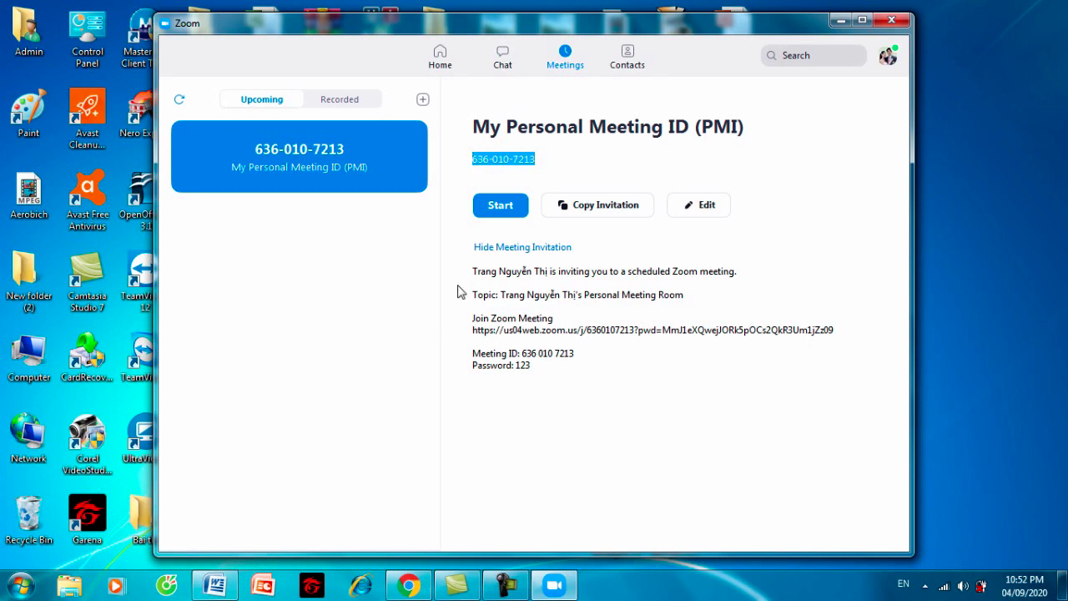
click(410, 585)
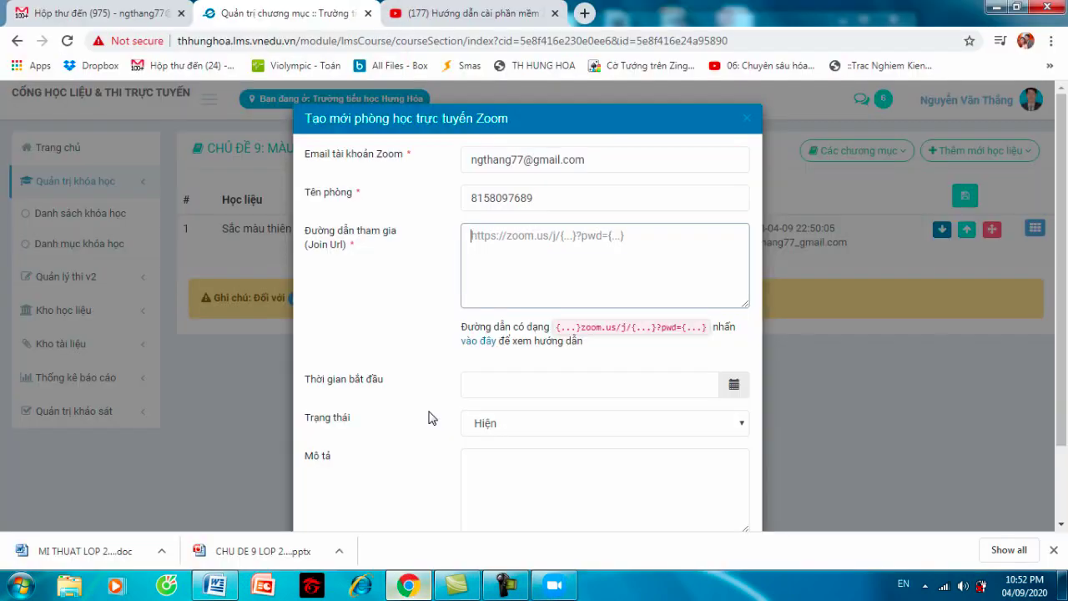
- Replace the Tên phòng value with the pasted Zoom meeting ID
click(542, 202)
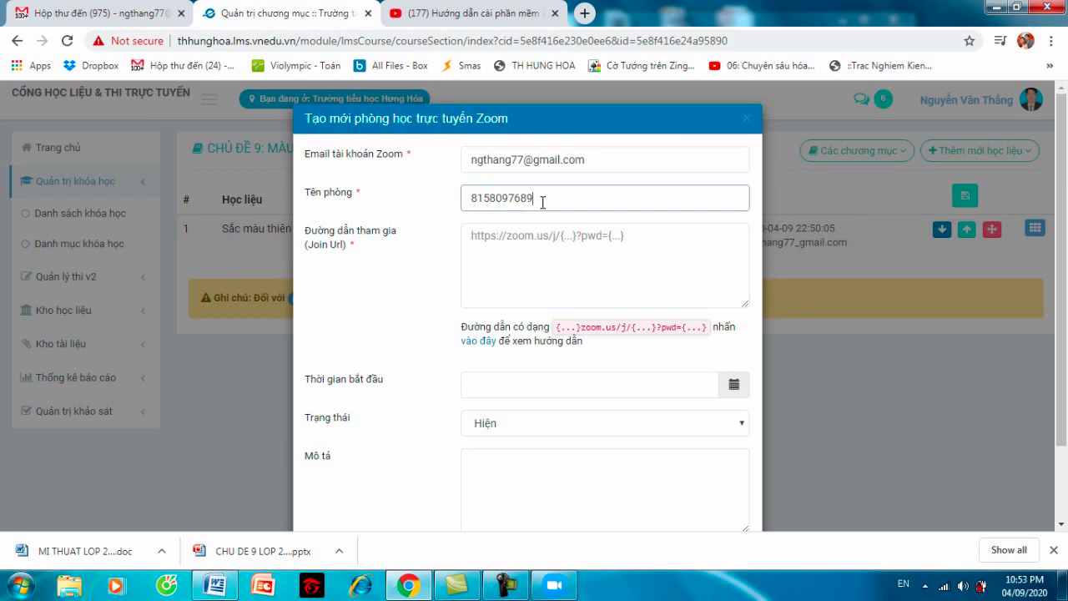
drag(543, 202, 464, 207)
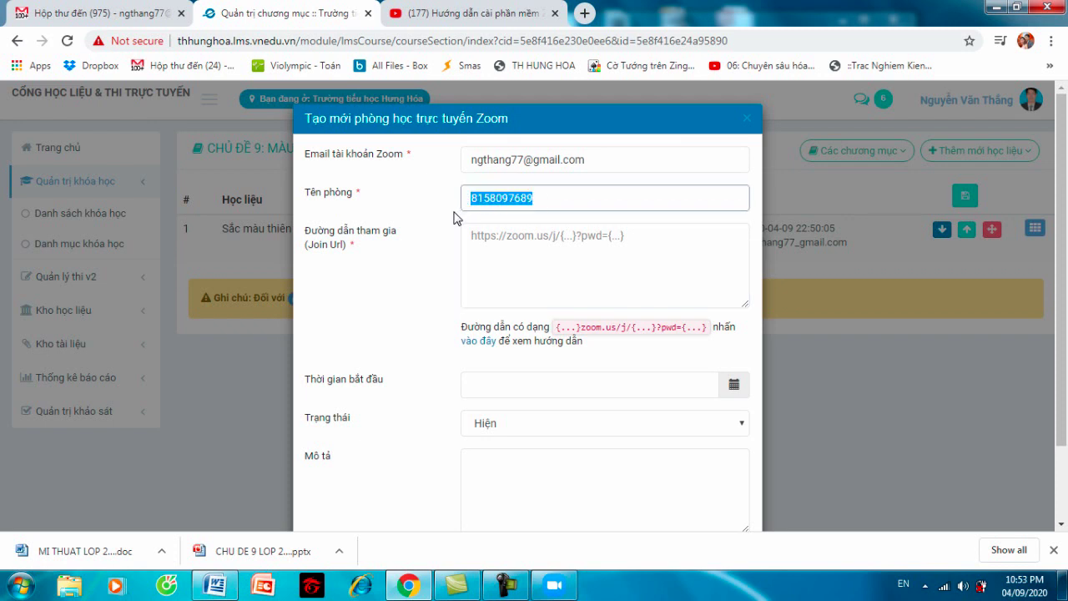
key(ctrl+v)
- Replace the Email Zoom address with the Zoom account's e-mail
click(592, 160)
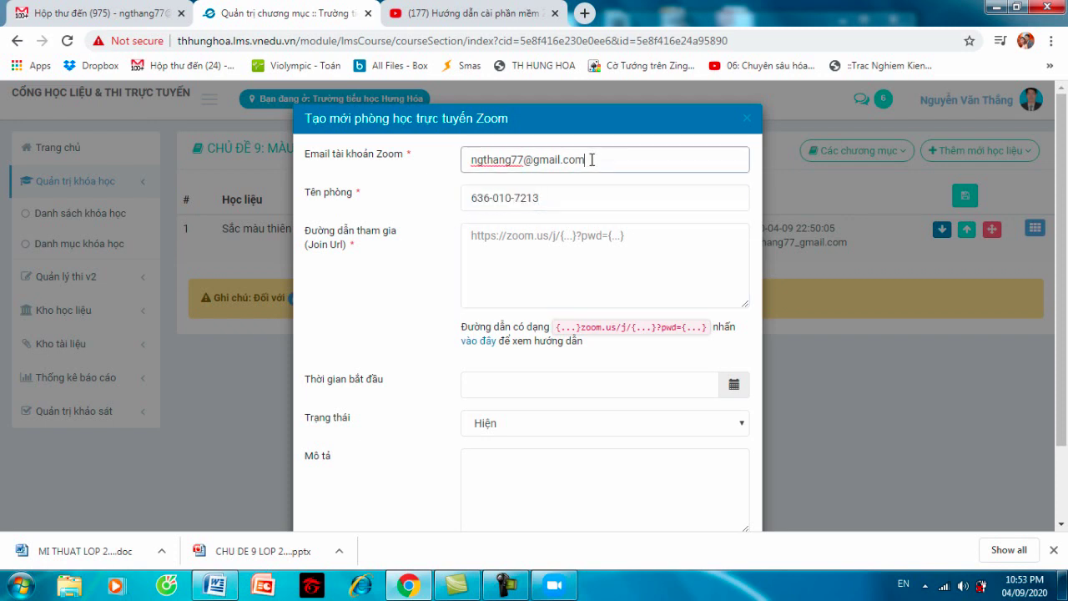
key(BackSpace)
key(BackSpace)
key(BackSpace)
key(BackSpace)
key(BackSpace)
key(BackSpace)
key(BackSpace)
key(BackSpace)
key(BackSpace)
key(BackSpace)
key(BackSpace)
key(BackSpace)
key(BackSpace)
key(BackSpace)
key(BackSpace)
key(BackSpace)
key(BackSpace)
key(BackSpace)
key(BackSpace)
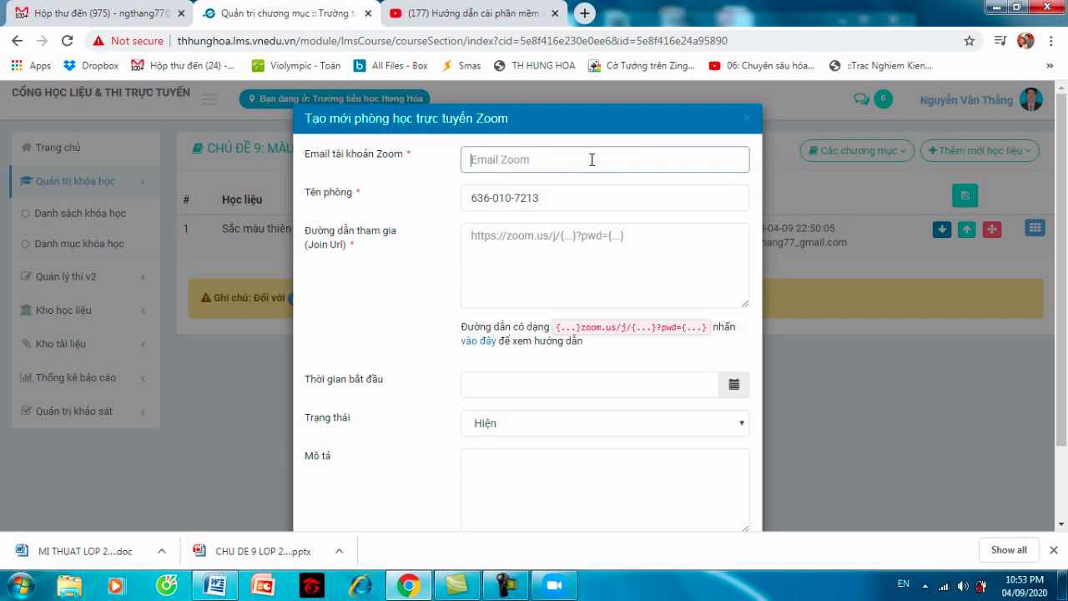
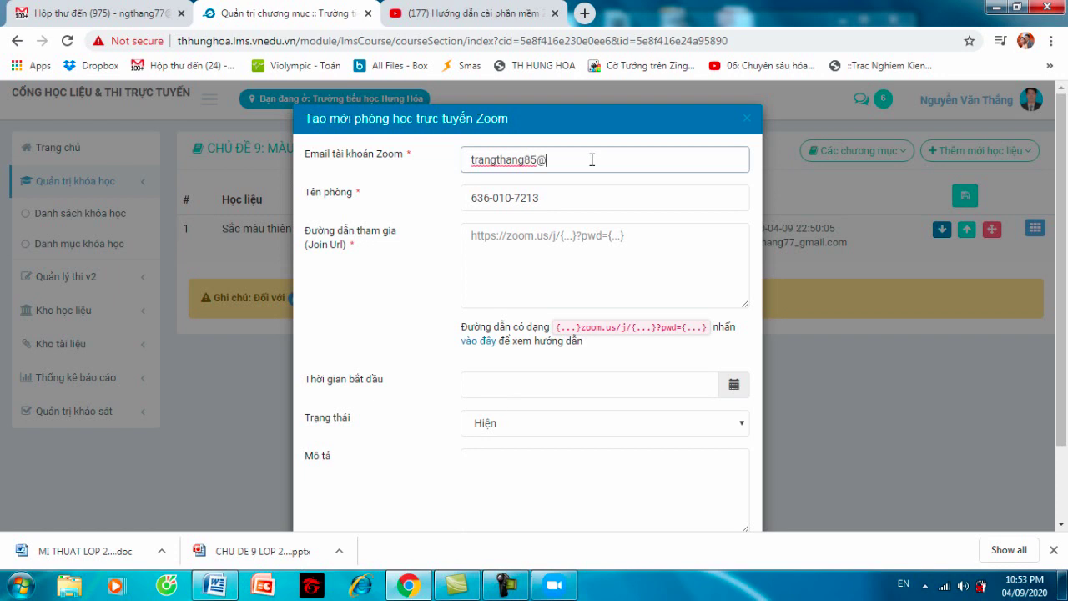
- Copy the full Join Zoom Meeting URL from the invitation and return to Chrome
click(554, 585)
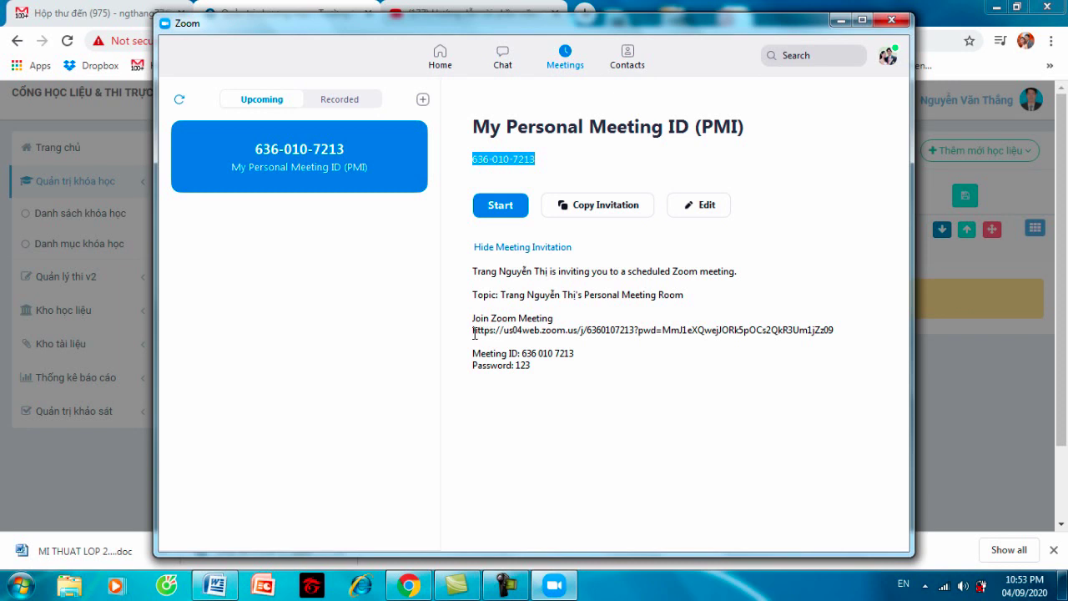
drag(472, 332, 670, 330)
click(756, 318)
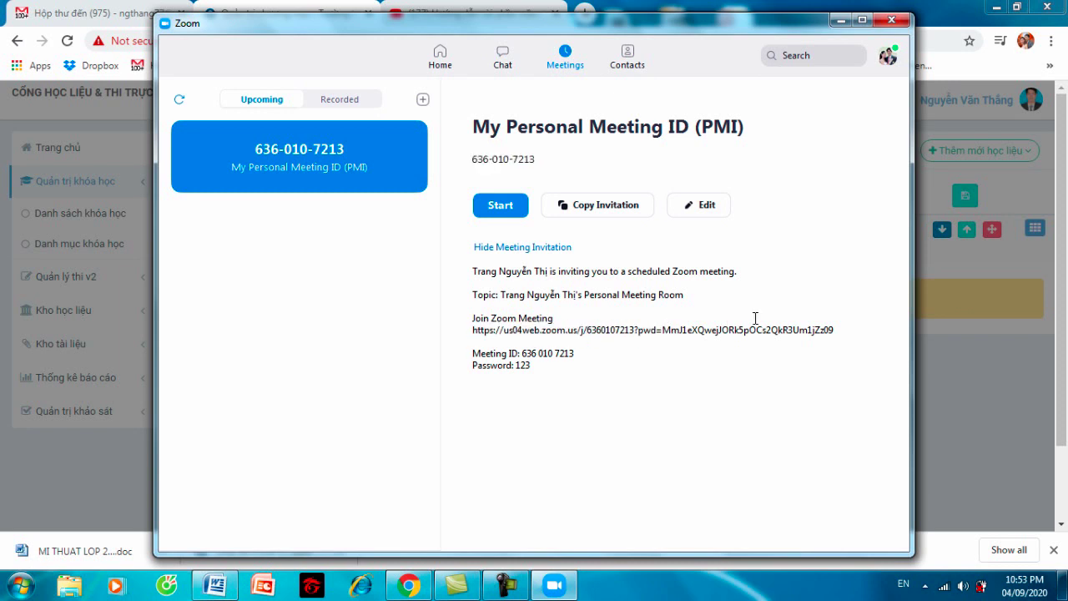
double_click(830, 330)
drag(834, 333, 838, 333)
key(ctrl+c)
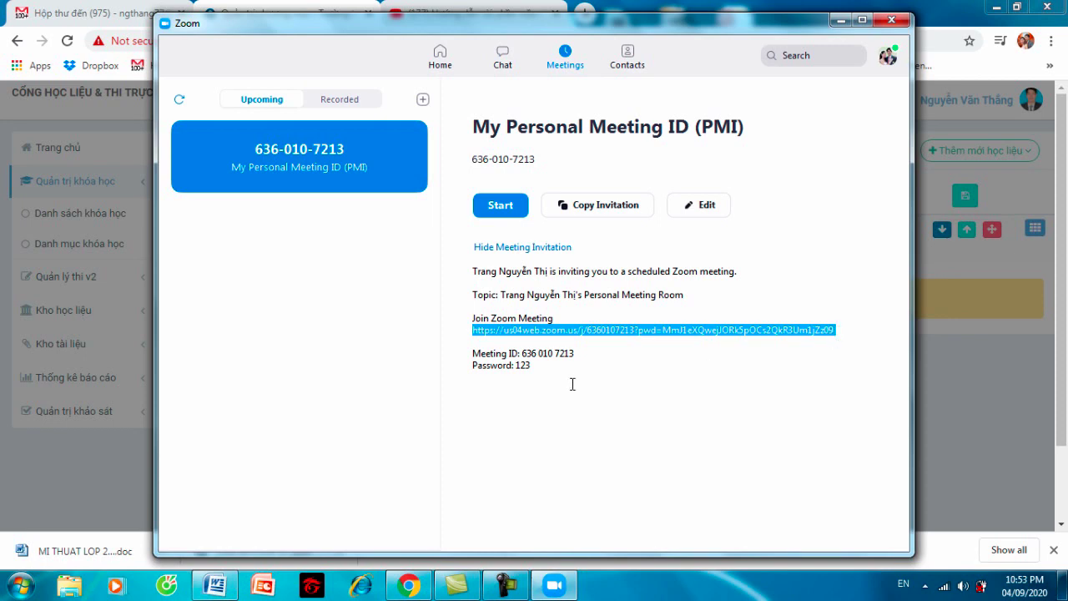
click(402, 591)
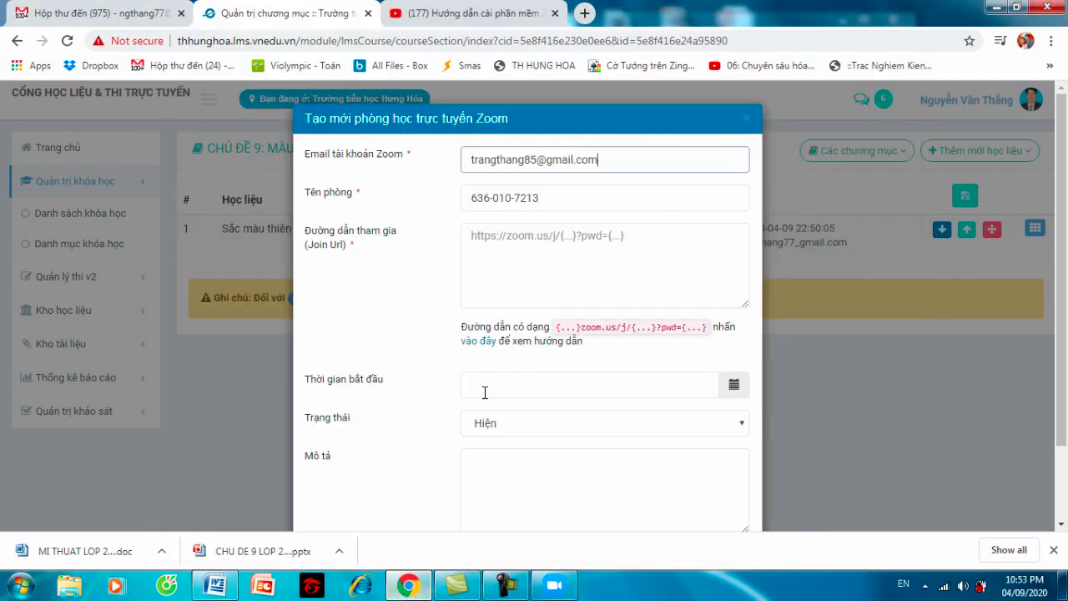
- Paste the Zoom join link into the Join Url field, then switch back to Zoom
click(527, 243)
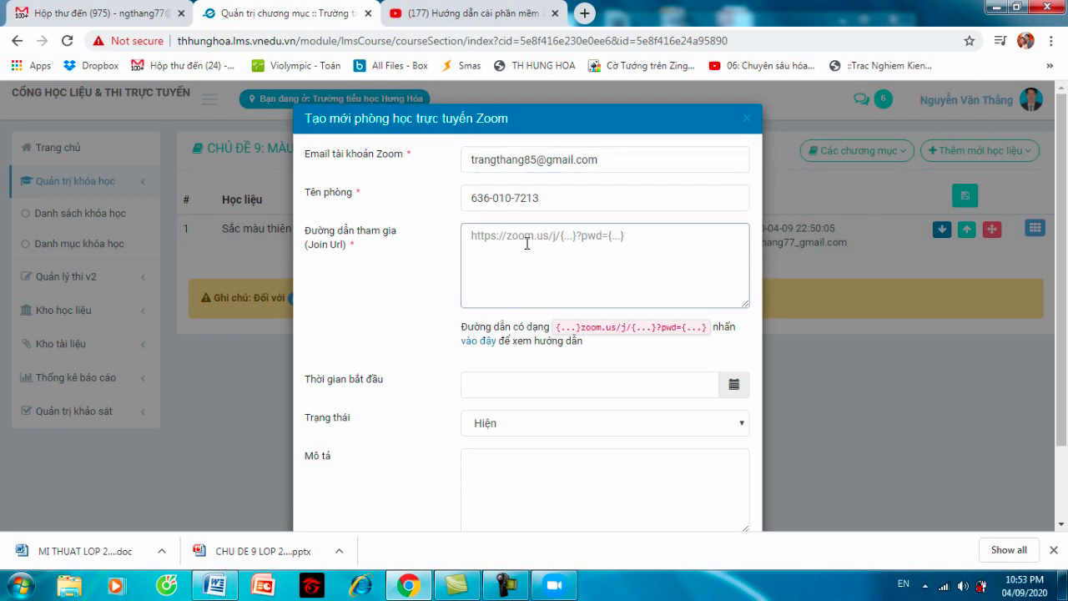
key(ctrl+v)
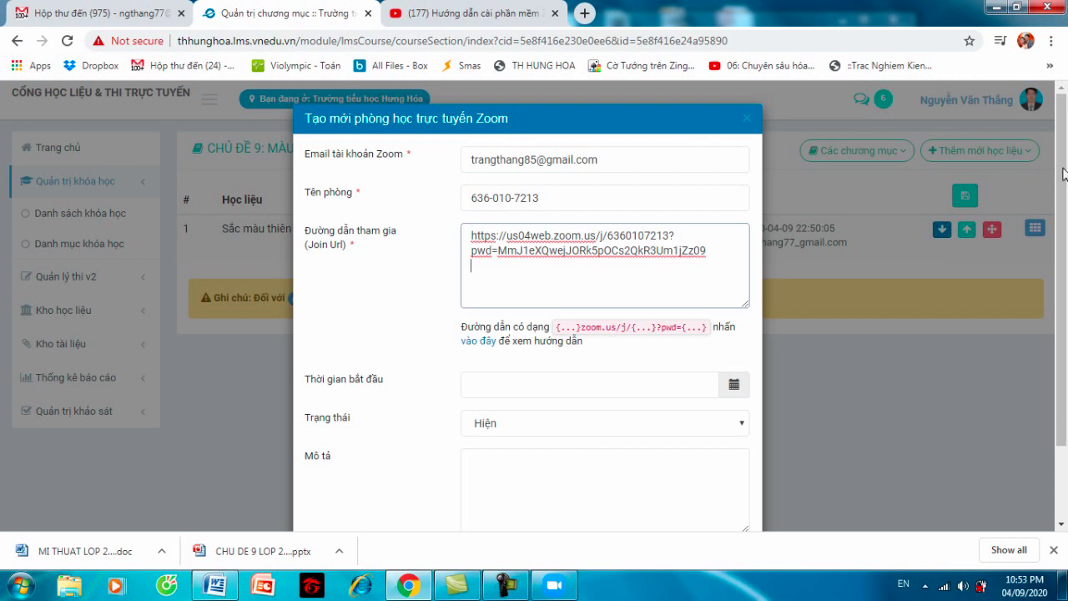
scroll(960, 250, down, 2)
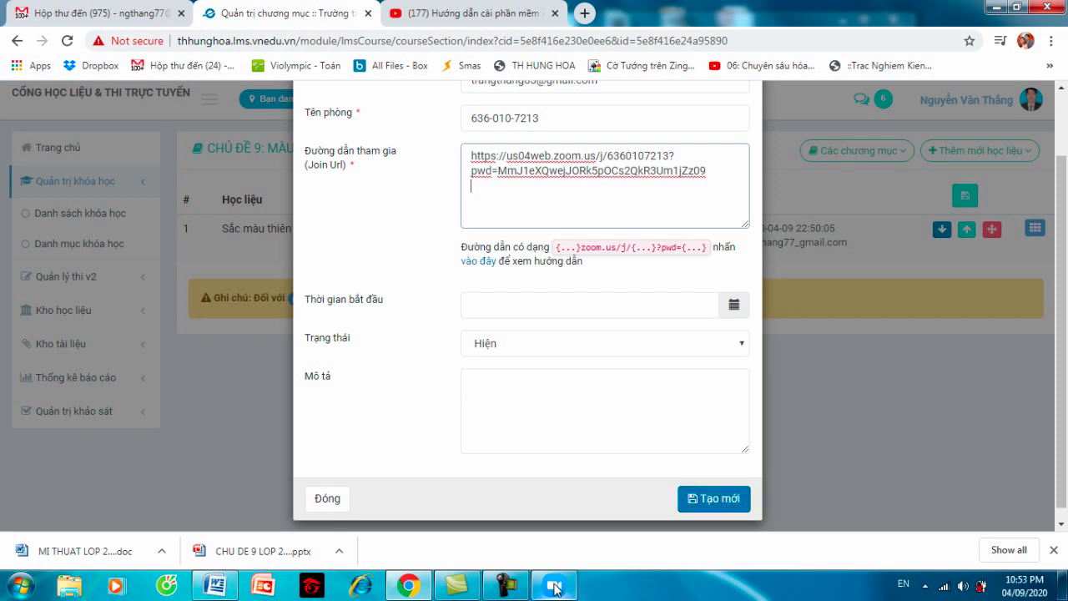
click(553, 586)
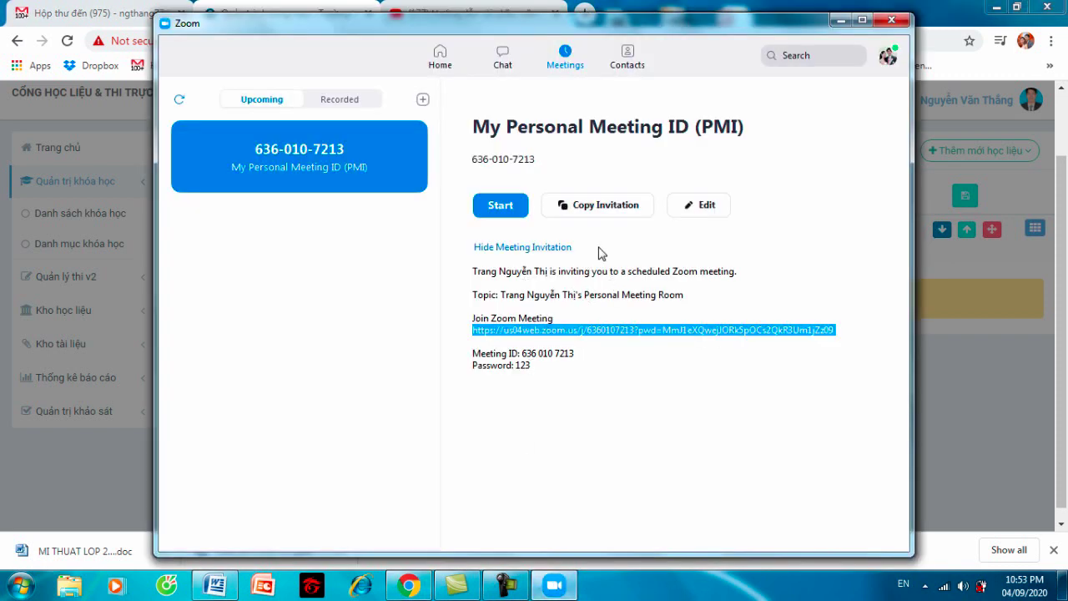
- Review Zoom's Schedule Meeting form, untick the meeting password, and close it without scheduling
click(437, 69)
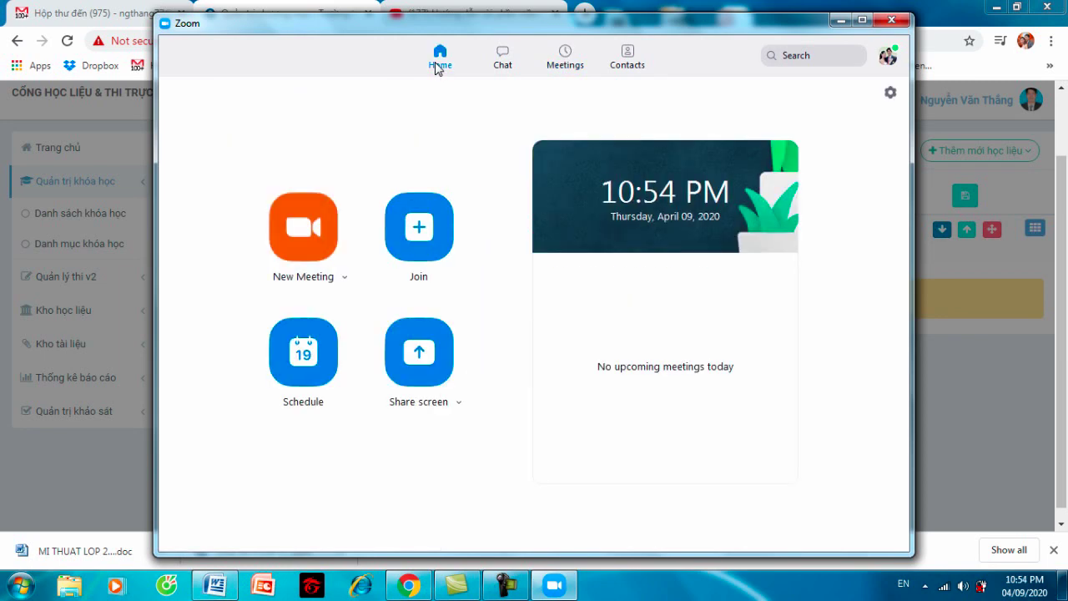
click(319, 373)
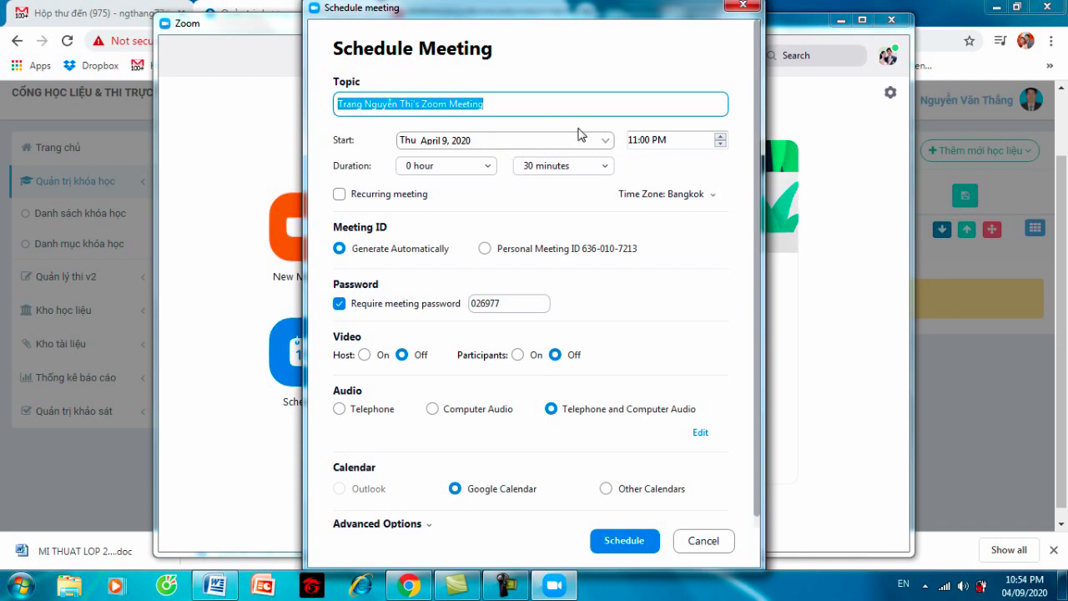
click(673, 146)
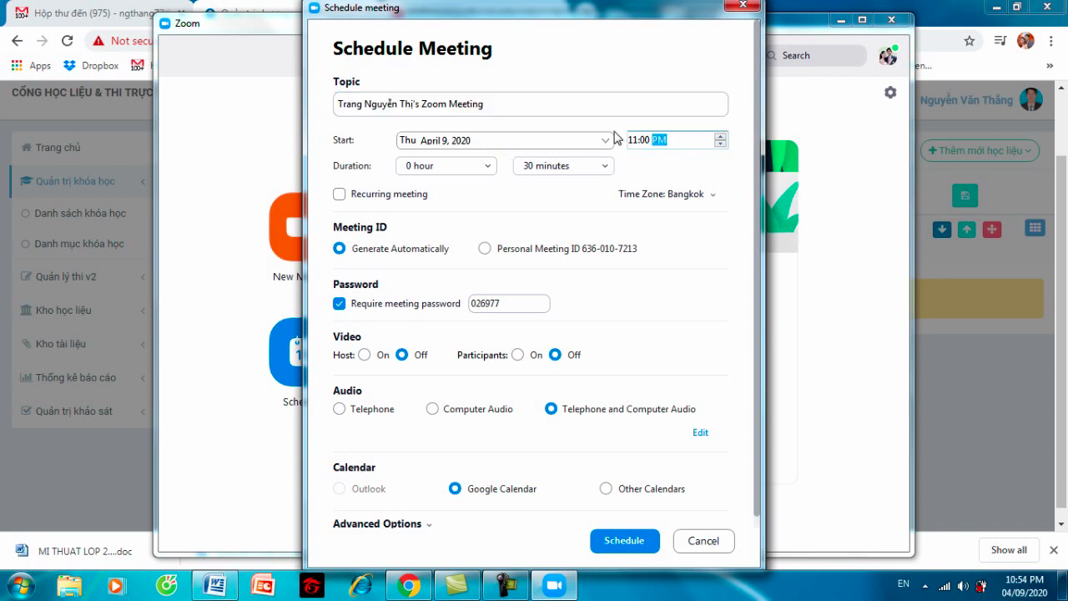
click(491, 170)
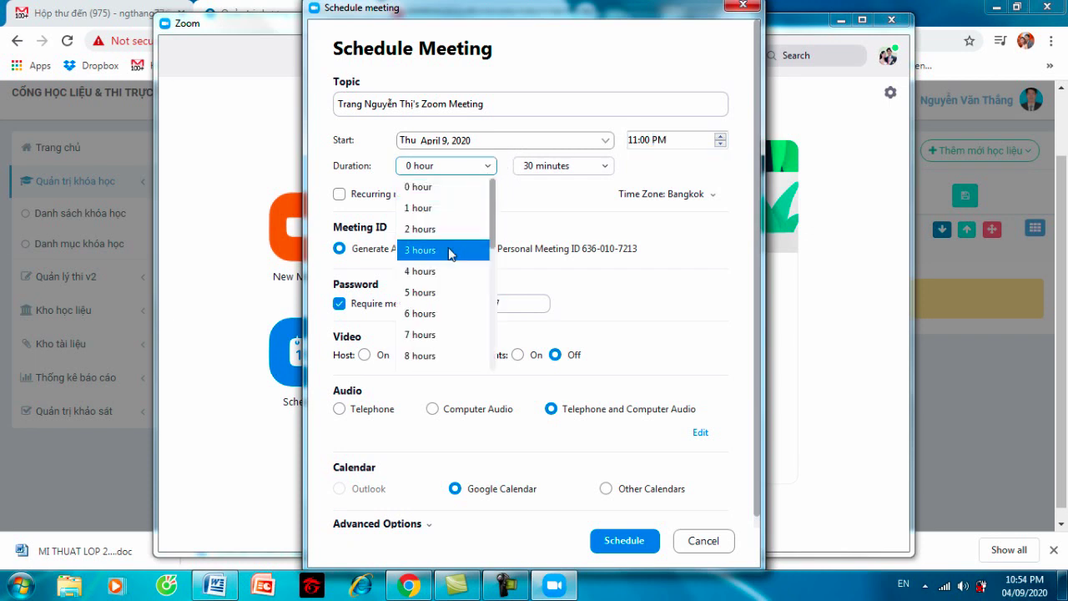
click(555, 199)
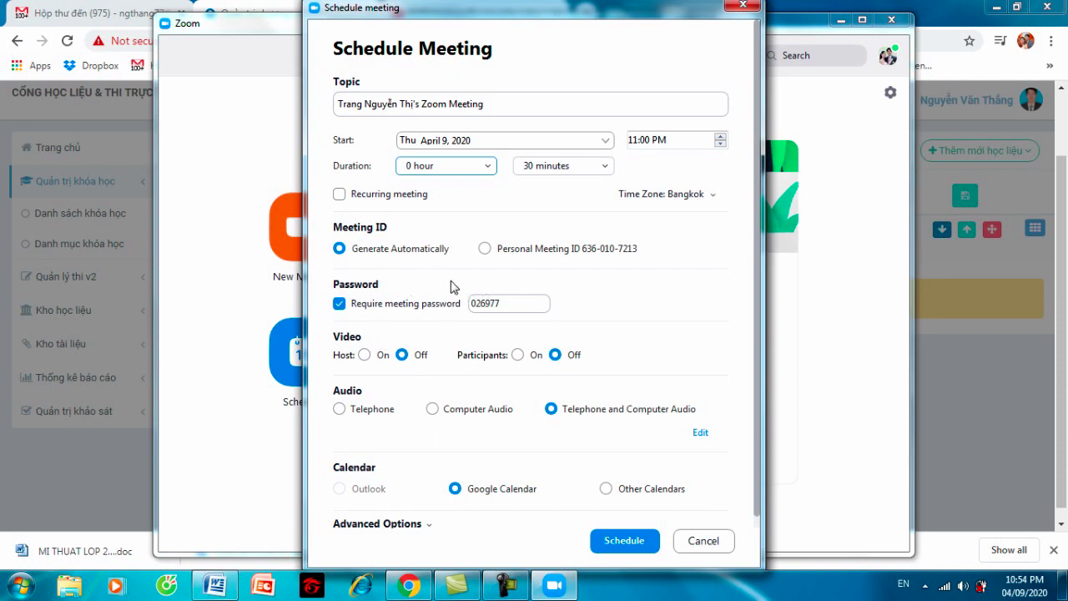
click(340, 306)
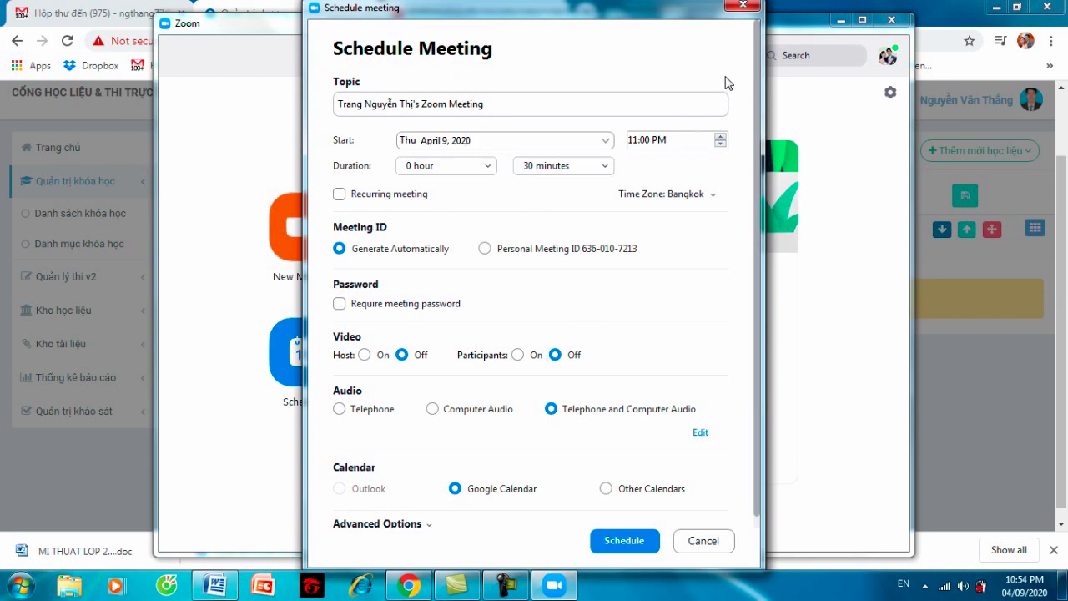
click(743, 5)
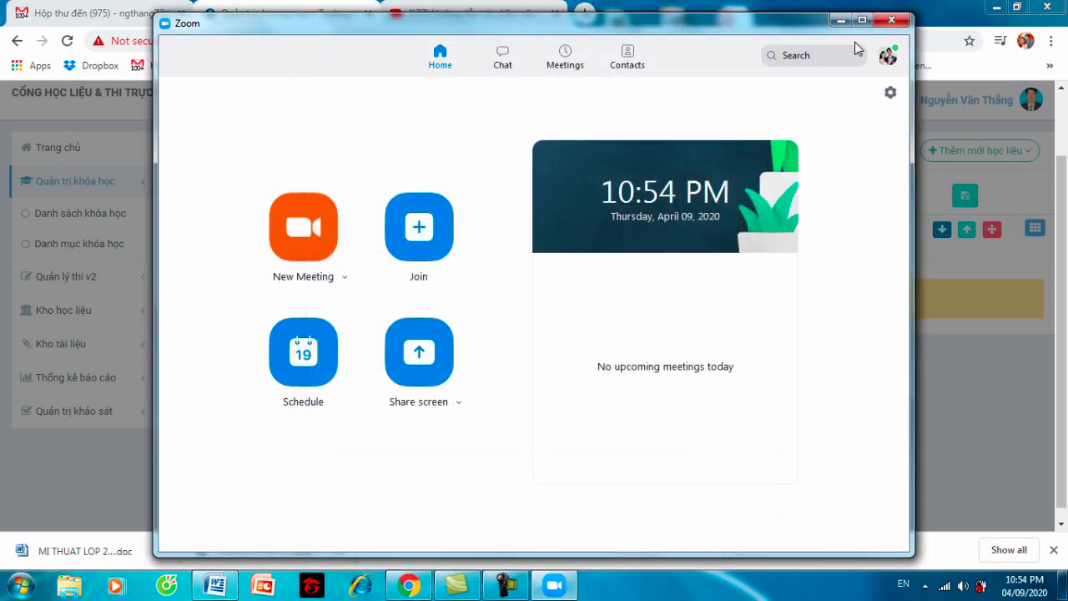
- Close Zoom and save the Zoom classroom with Tạo mới
click(843, 20)
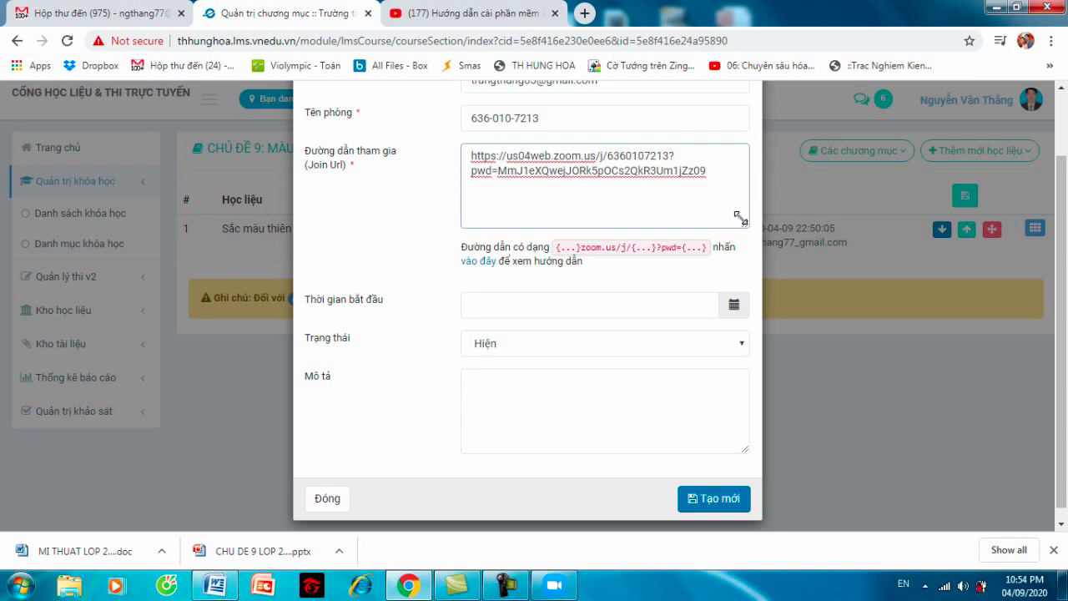
click(712, 500)
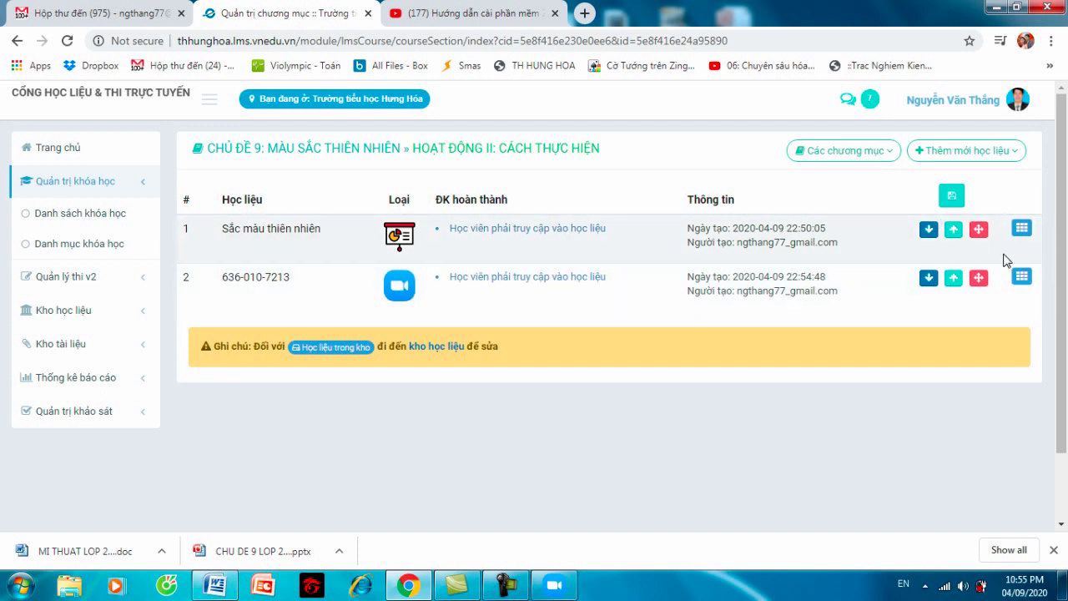
- From the course's Đề cương tab, open Quản lý học liệu for Hoạt động III: Bài tập
scroll(1065, 240, down, 1)
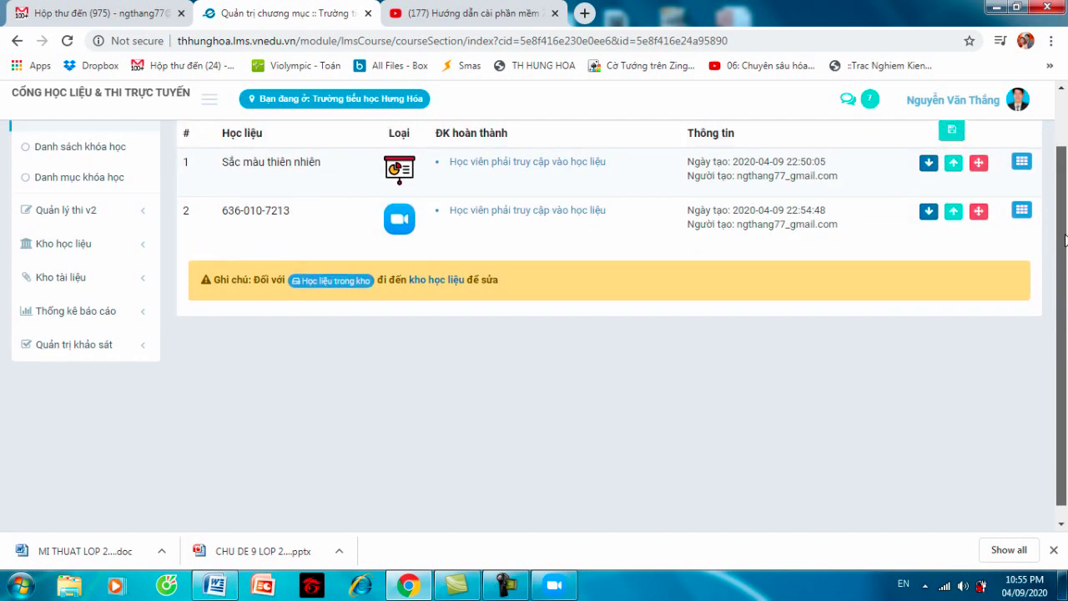
scroll(1065, 240, up, 1)
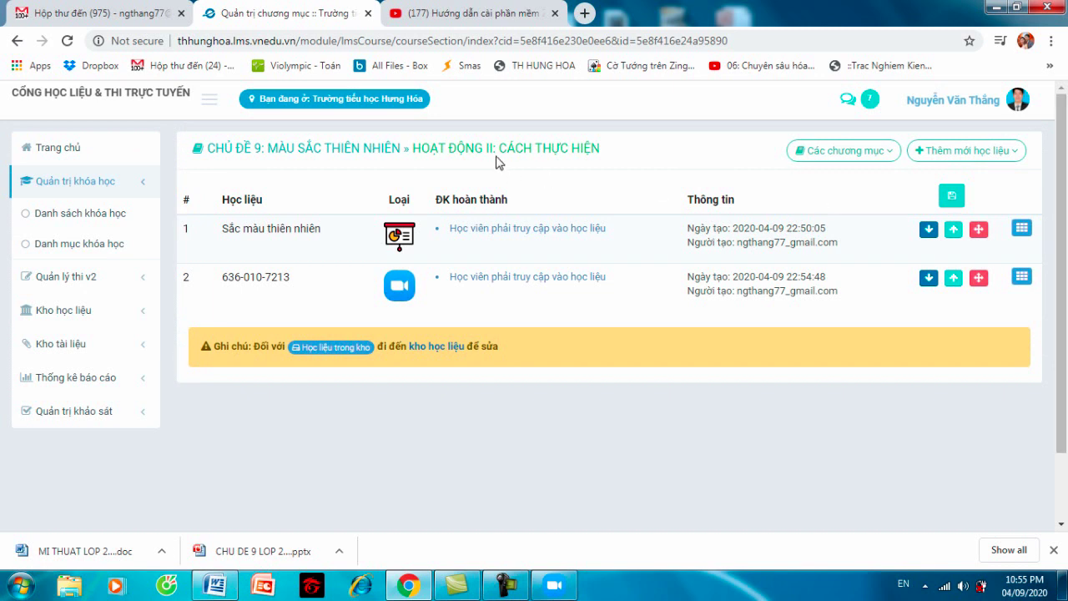
click(330, 148)
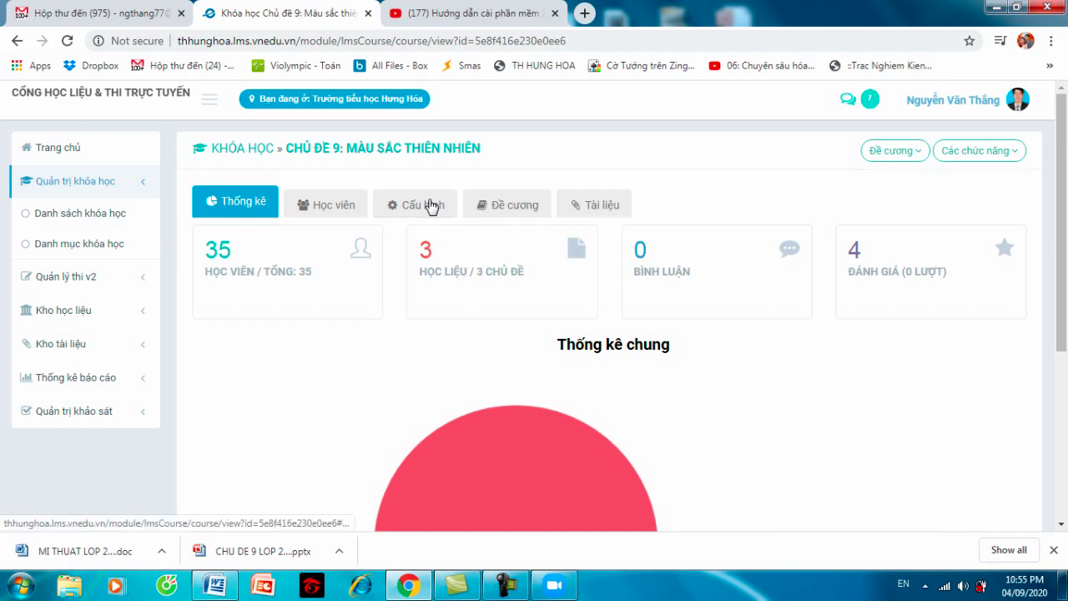
click(500, 204)
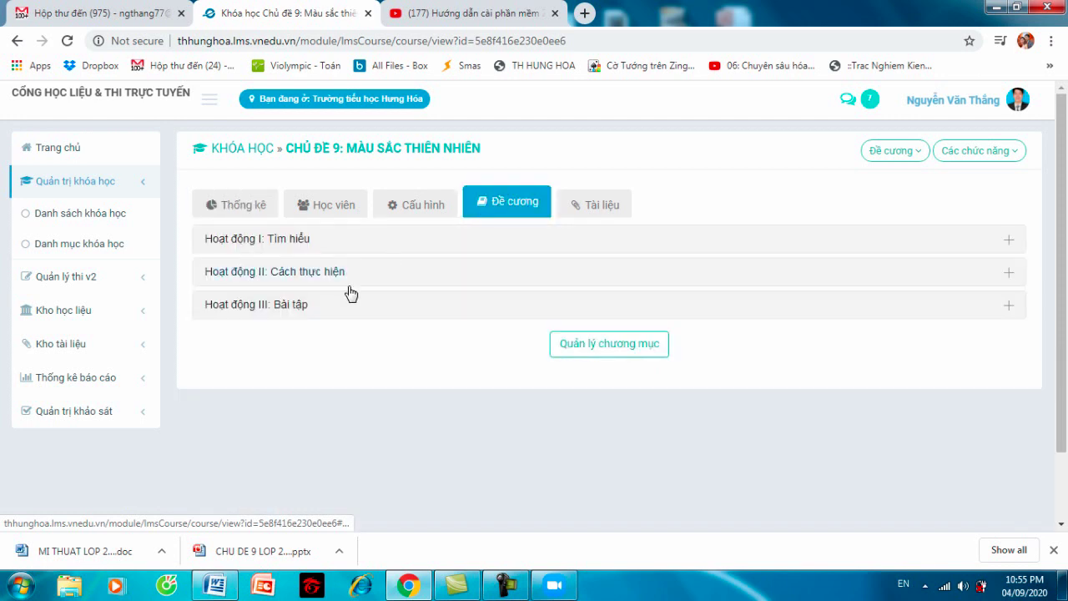
click(303, 311)
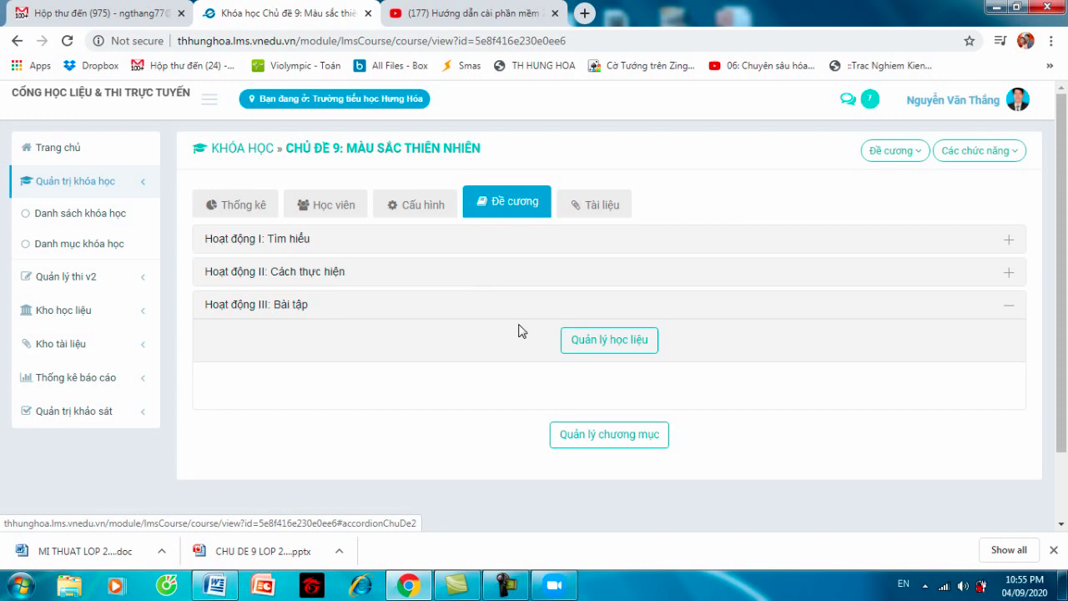
click(582, 336)
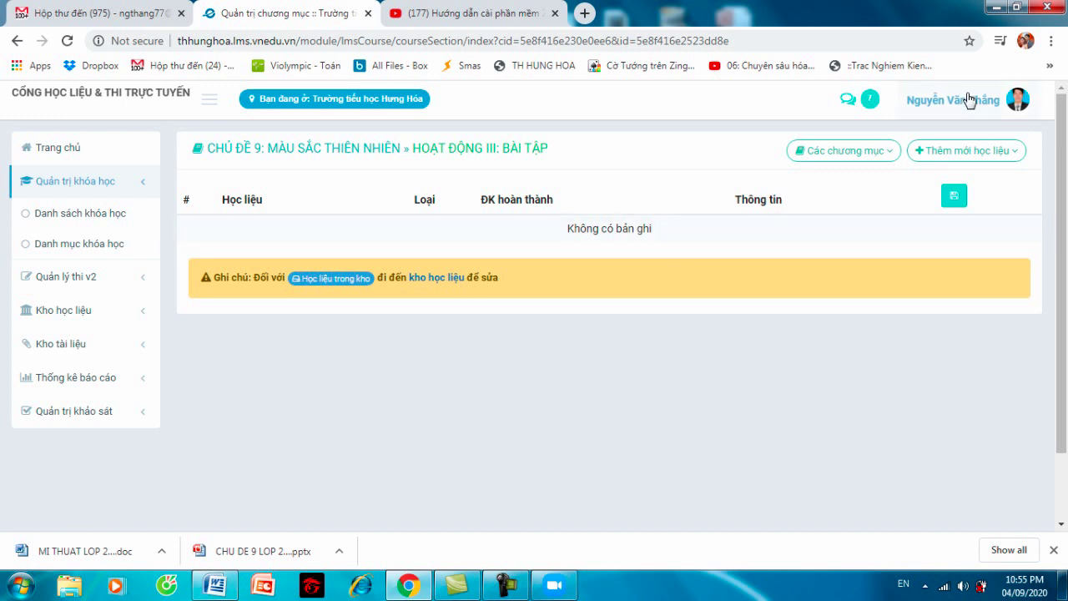
click(962, 153)
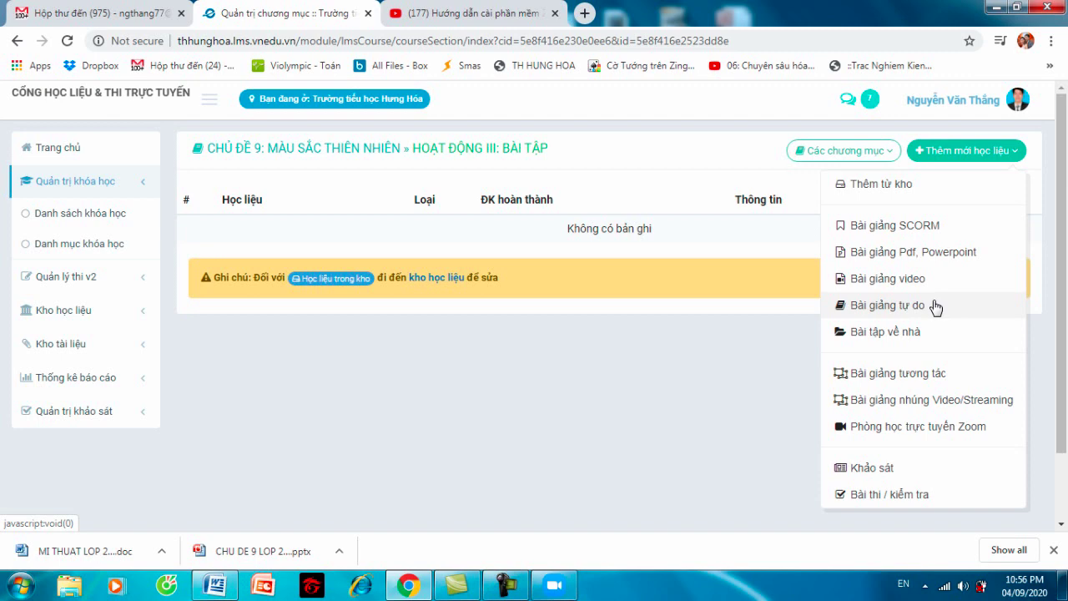
click(888, 306)
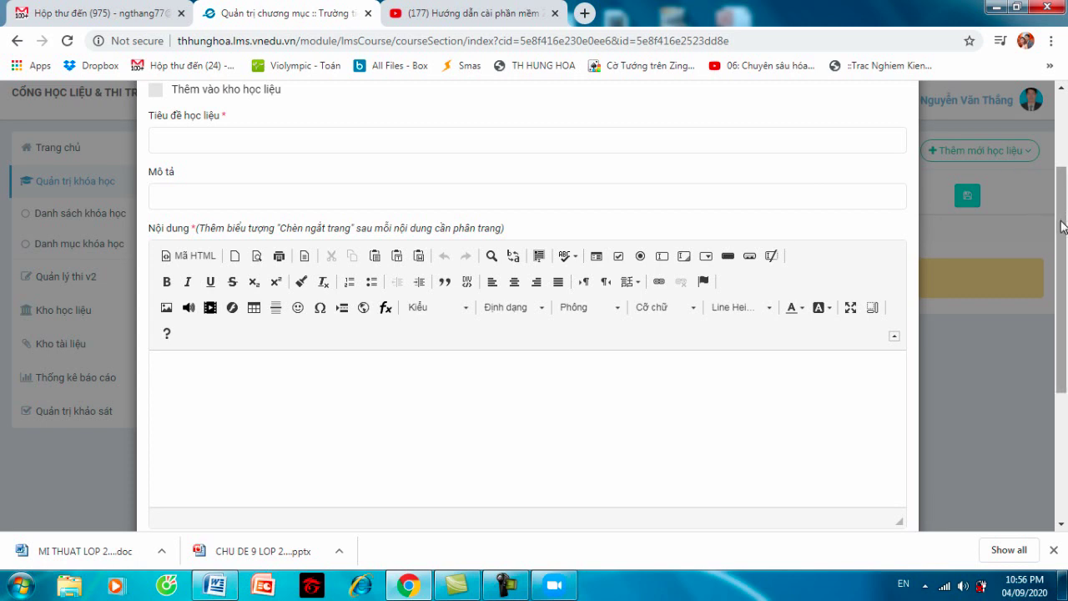
scroll(1065, 192, up, 1)
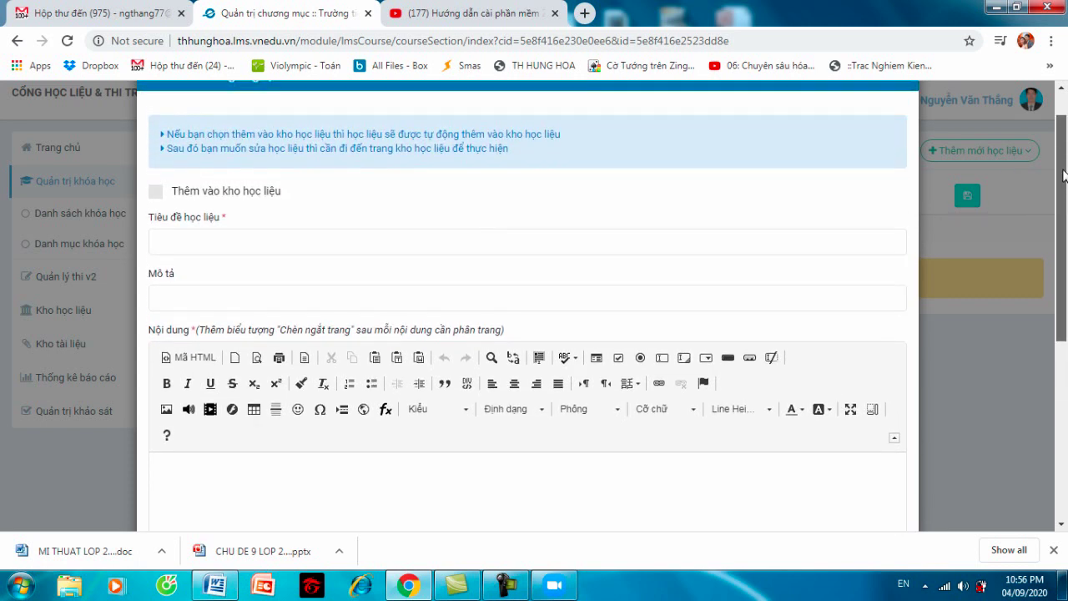
scroll(1065, 192, up, 1)
scroll(1064, 209, down, 3)
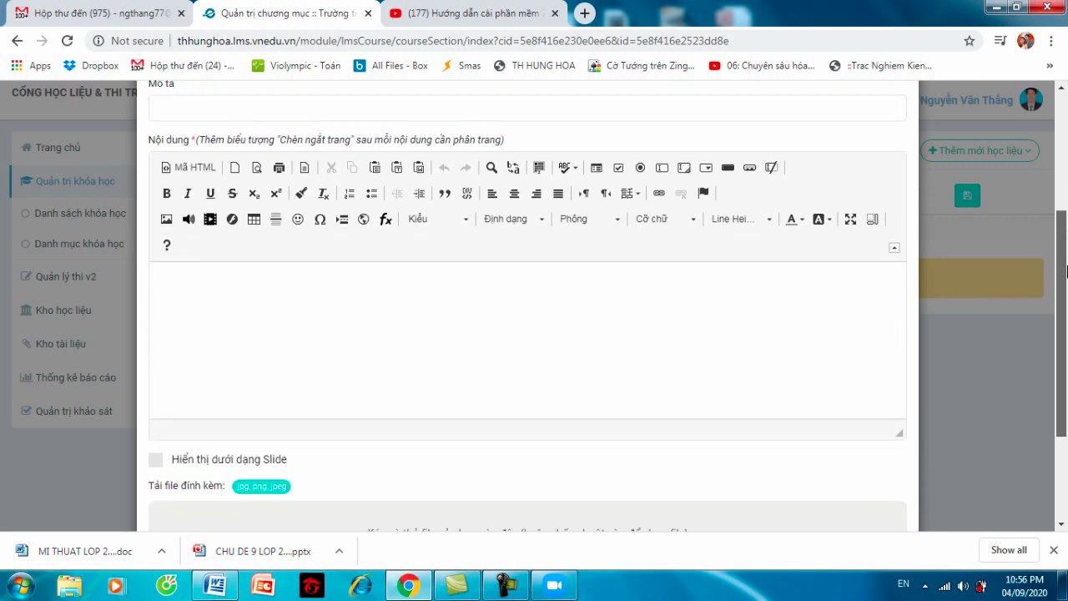
drag(1066, 270, 1051, 133)
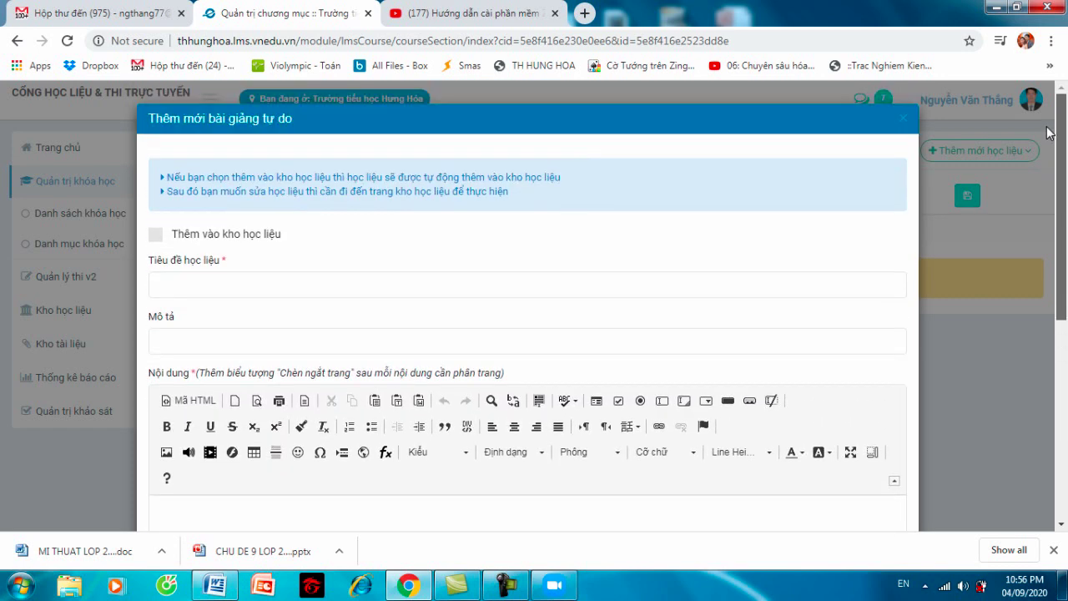
click(904, 118)
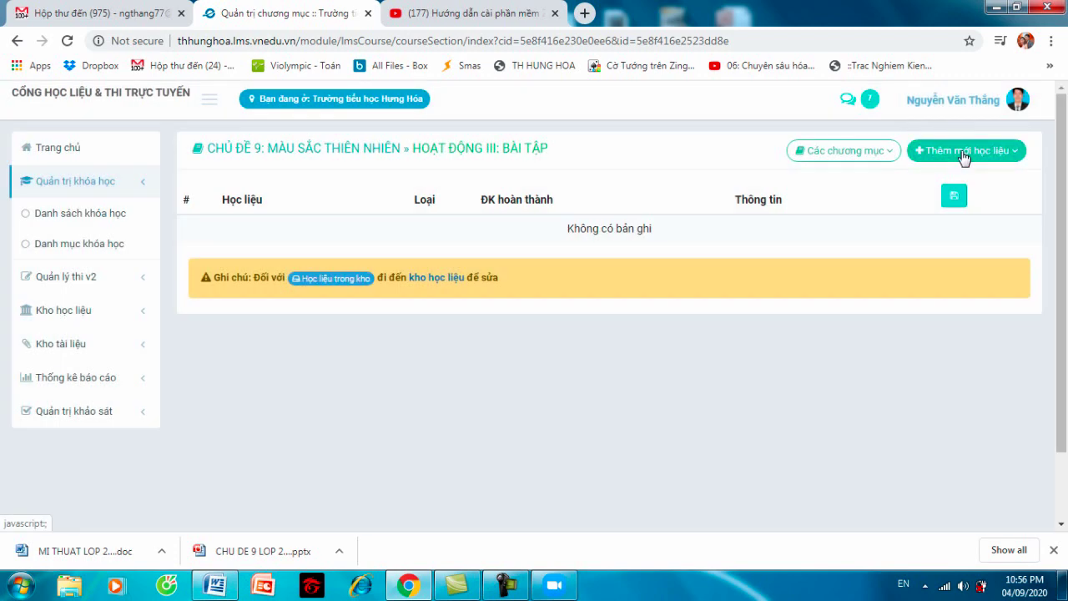
- Open an empty Bài tập về nhà form under Thêm mới học liệu, reopening it once
click(964, 158)
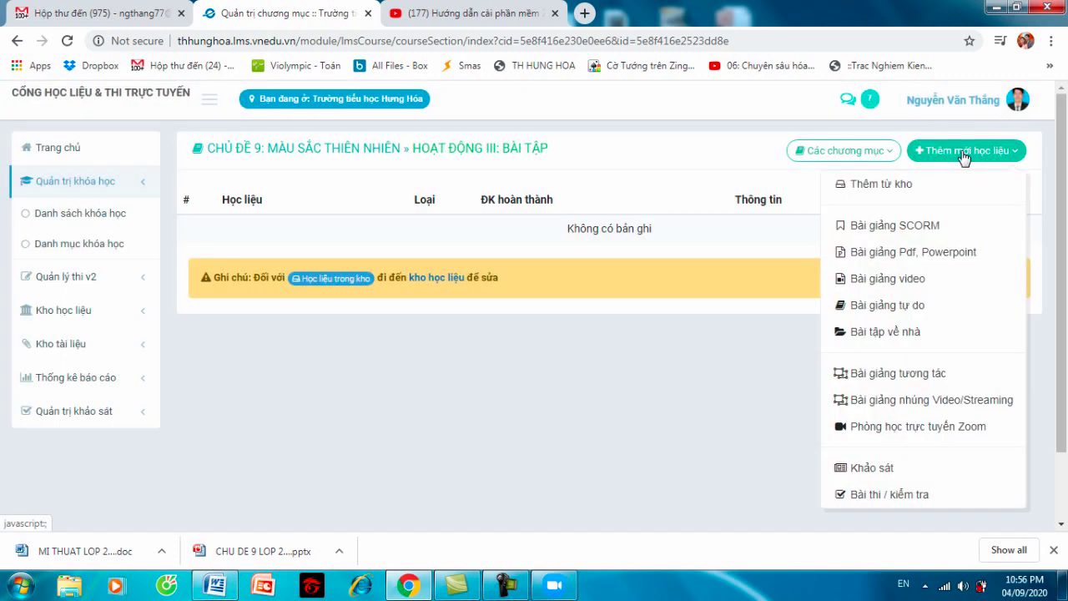
click(927, 337)
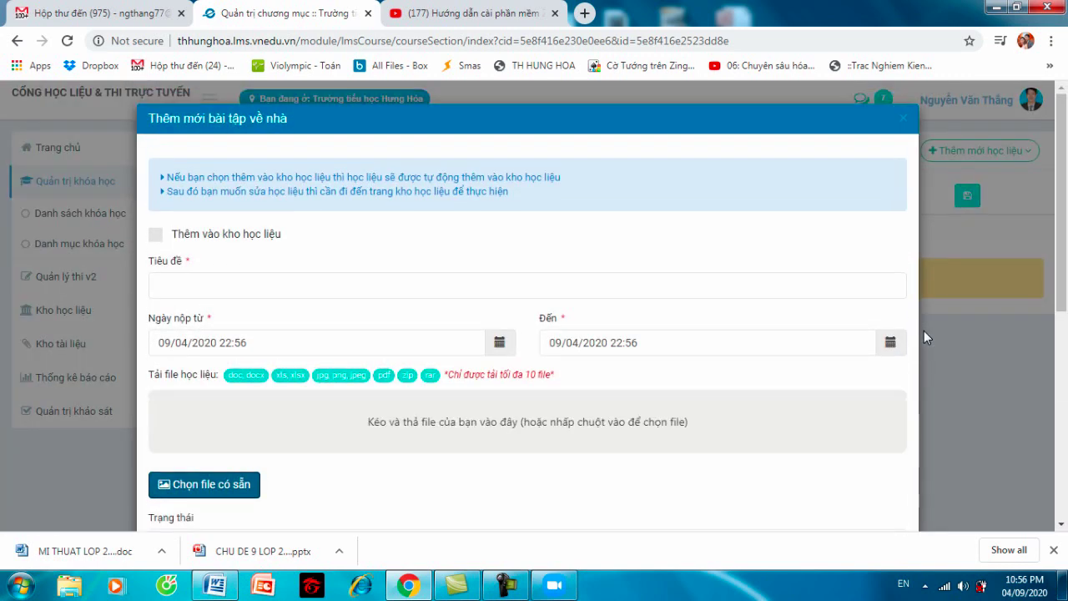
click(905, 121)
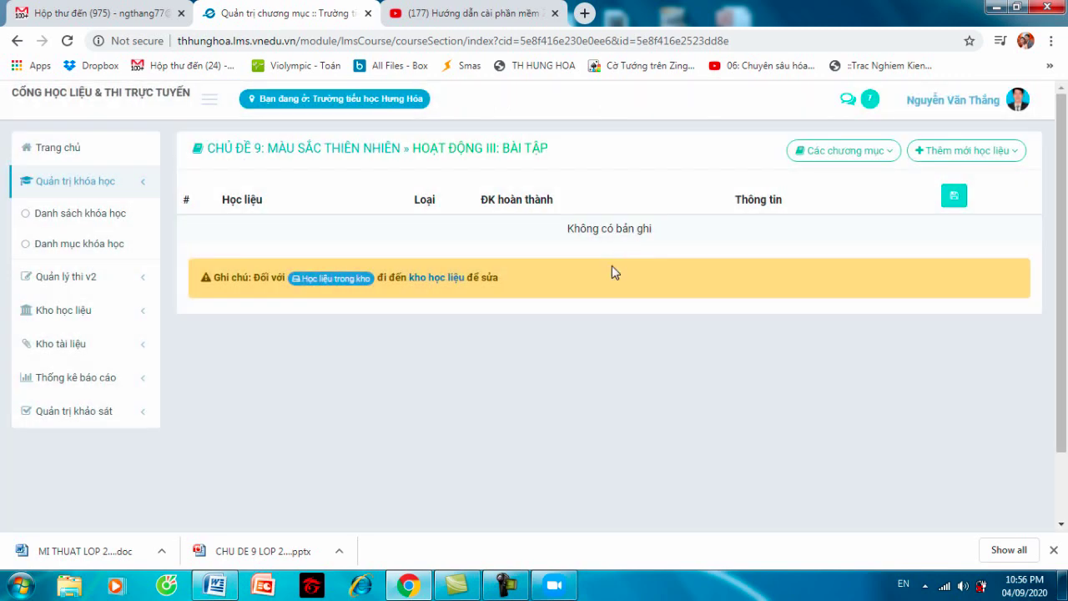
click(969, 153)
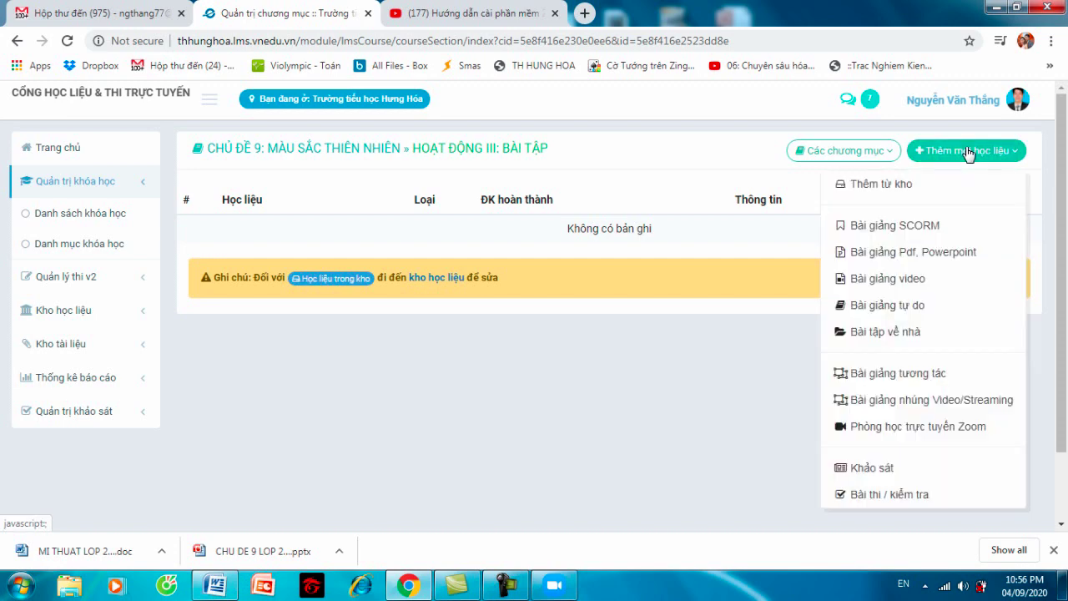
click(908, 332)
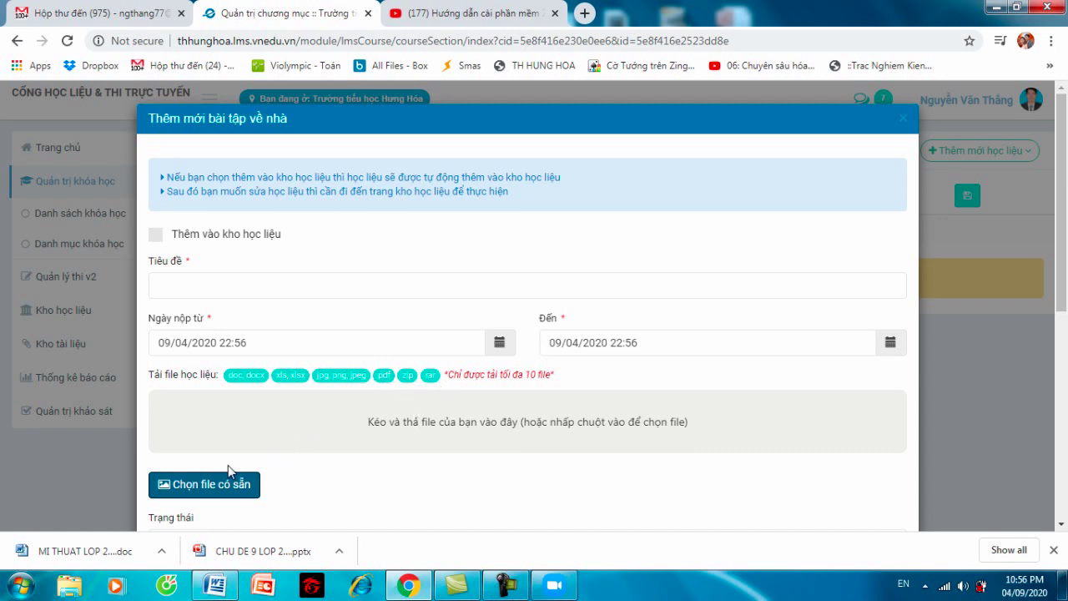
- Title the homework 'Bài tập về nhà' and attach Giao trinh MT.doc uploaded from the Desktop
click(234, 287)
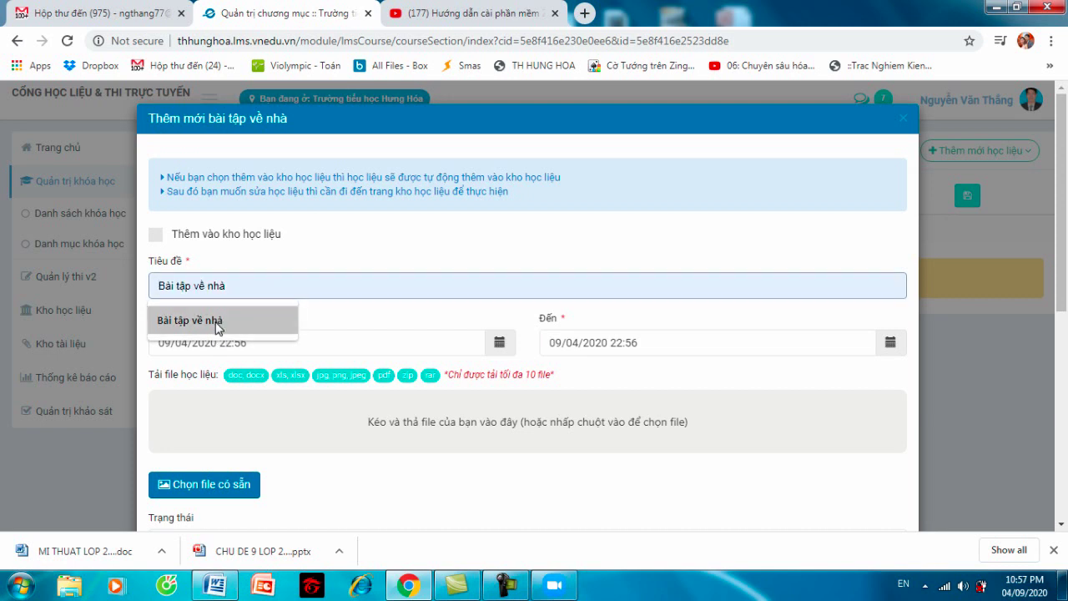
click(217, 324)
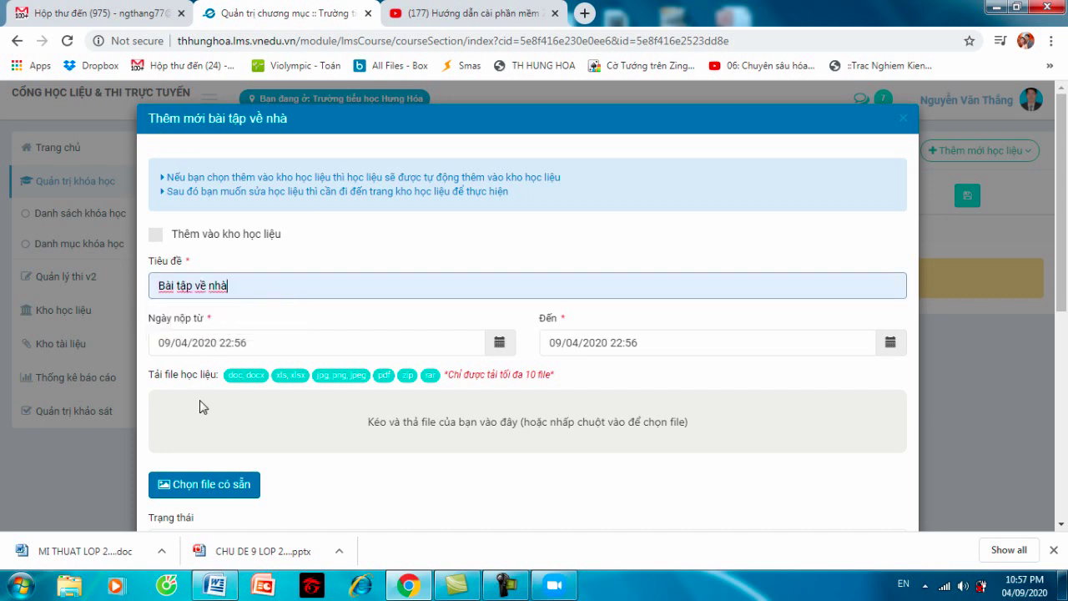
click(198, 491)
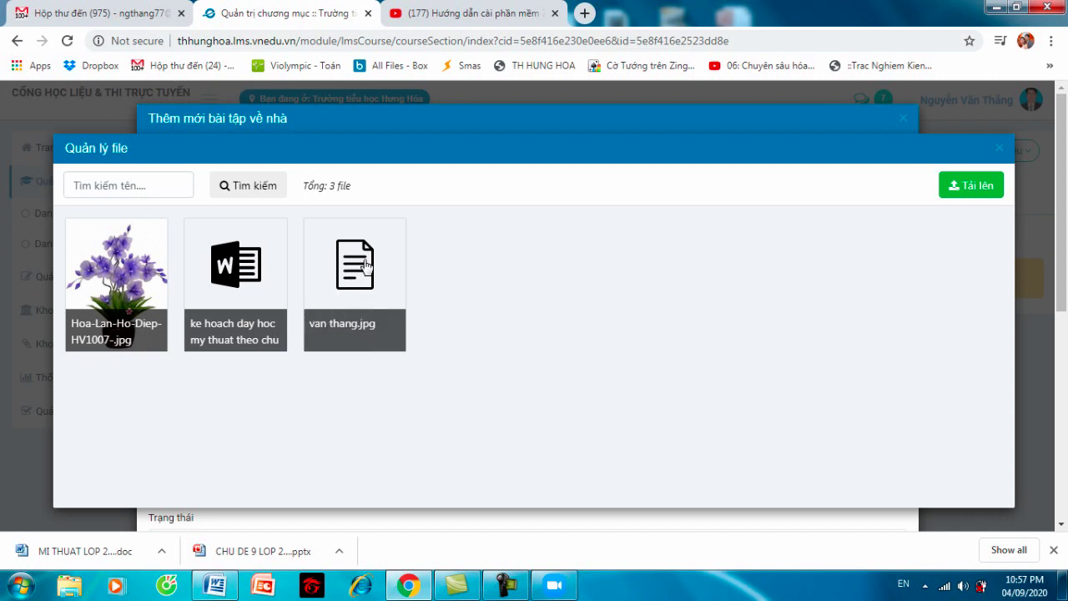
click(985, 183)
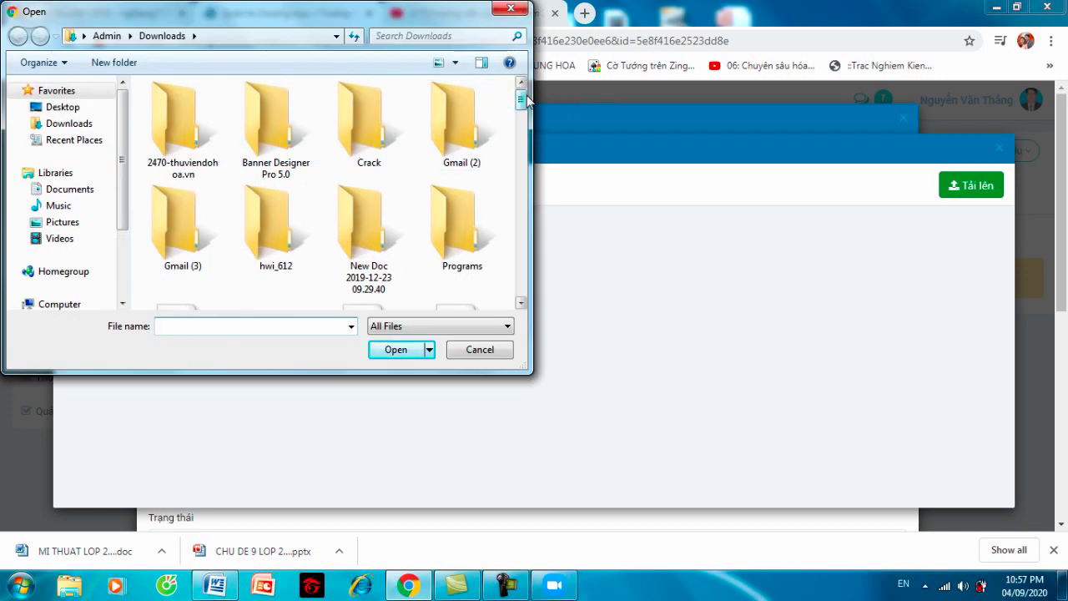
click(77, 110)
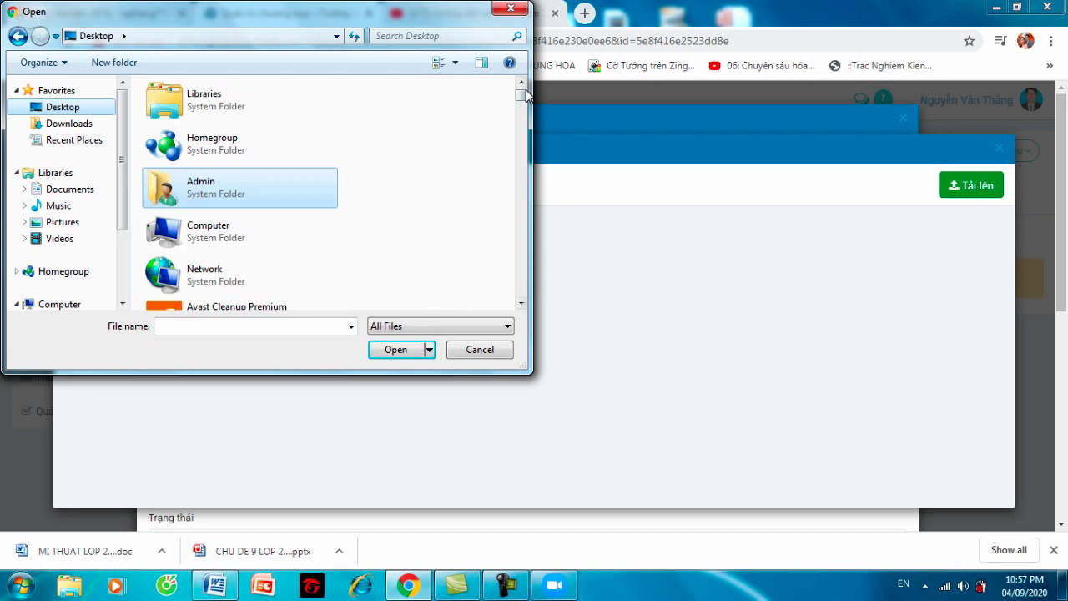
drag(522, 98, 525, 227)
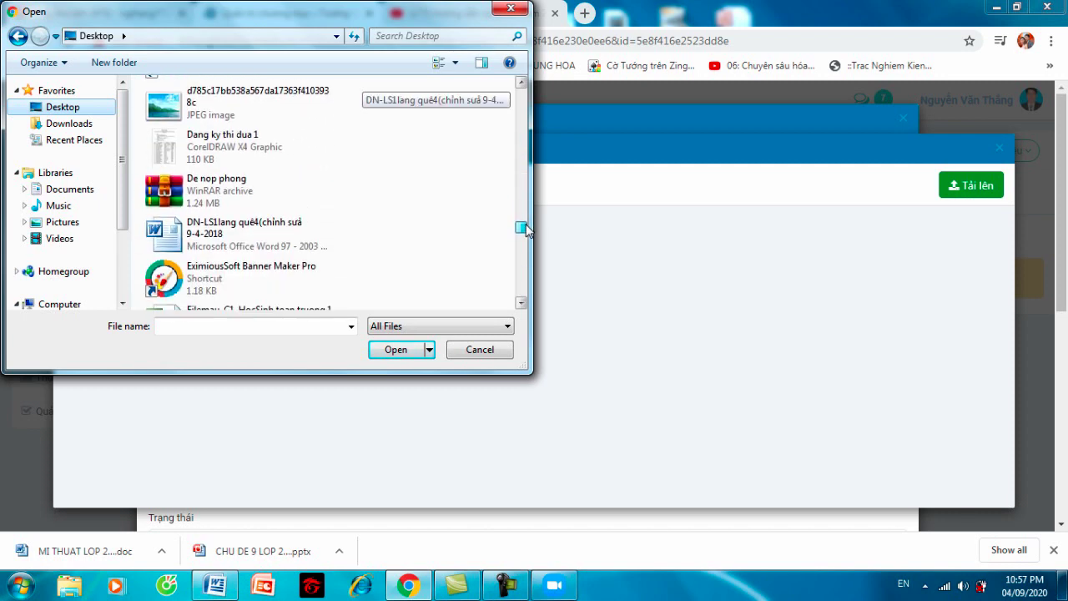
drag(525, 227, 532, 250)
click(254, 226)
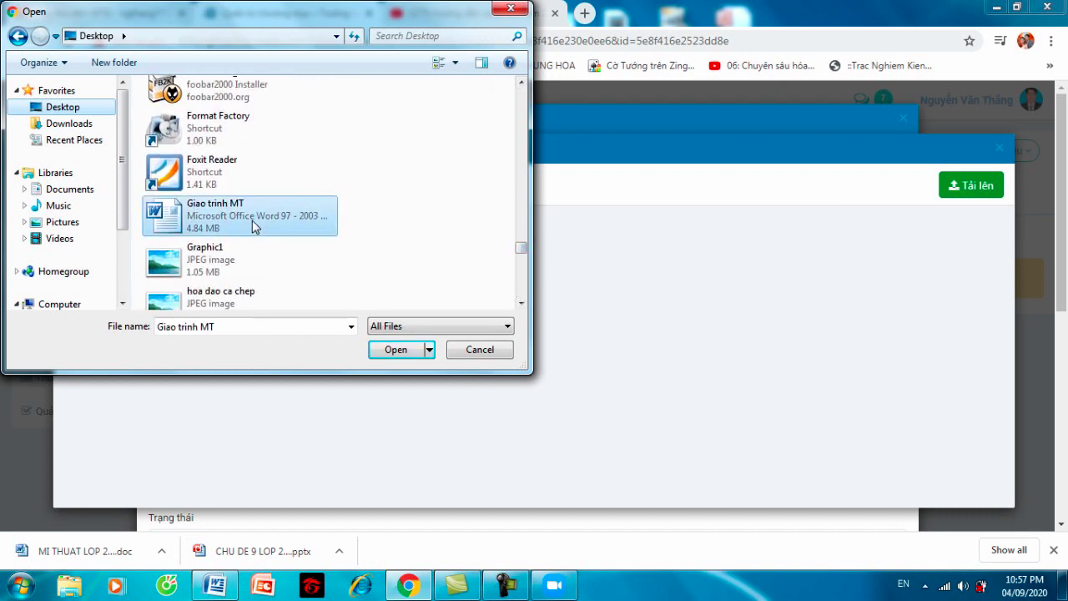
click(385, 350)
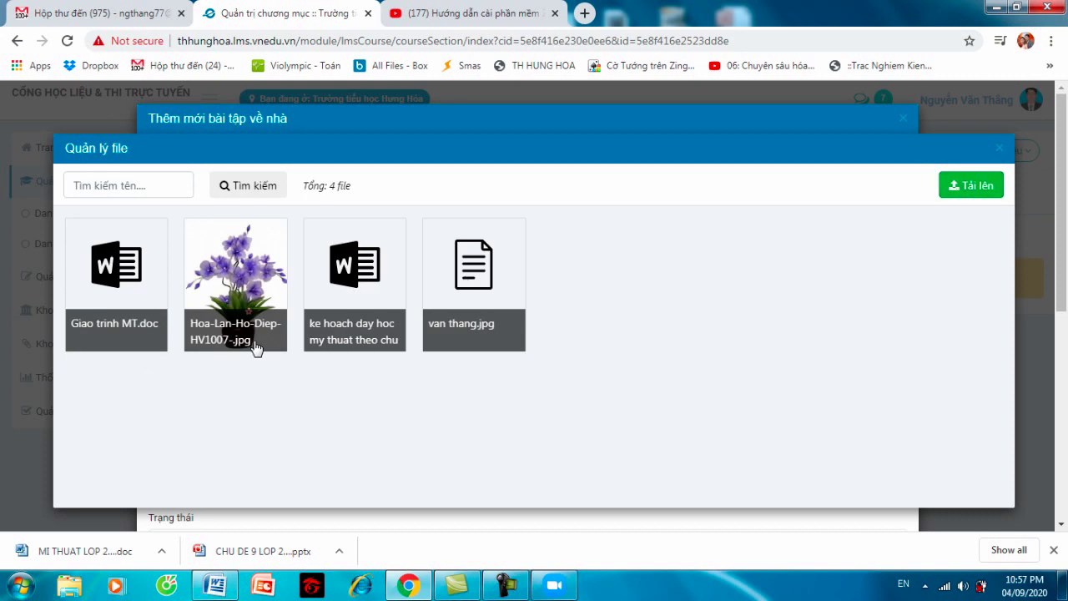
click(134, 301)
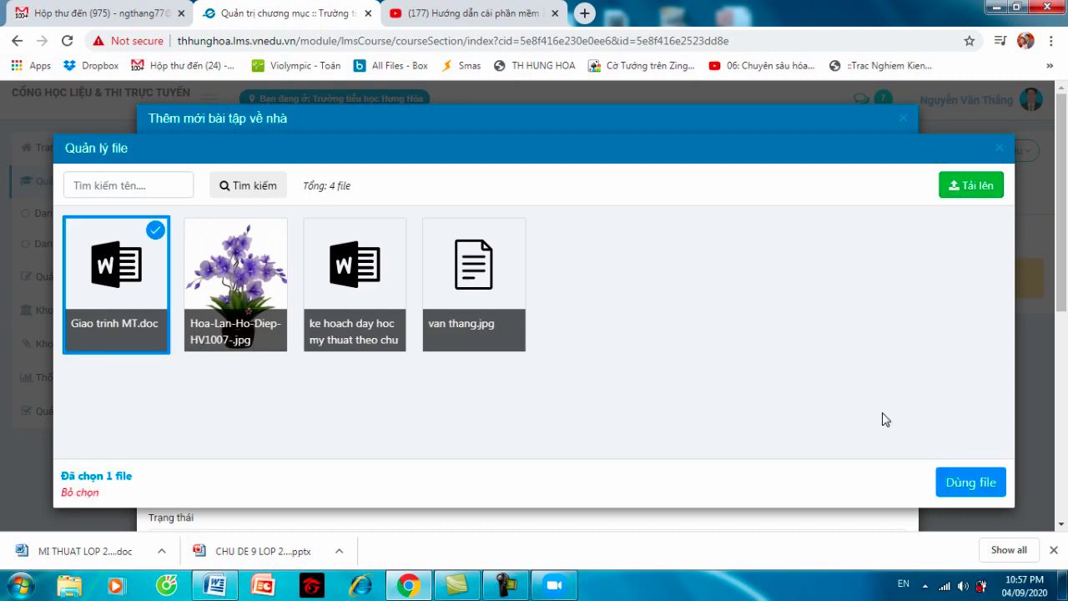
click(975, 483)
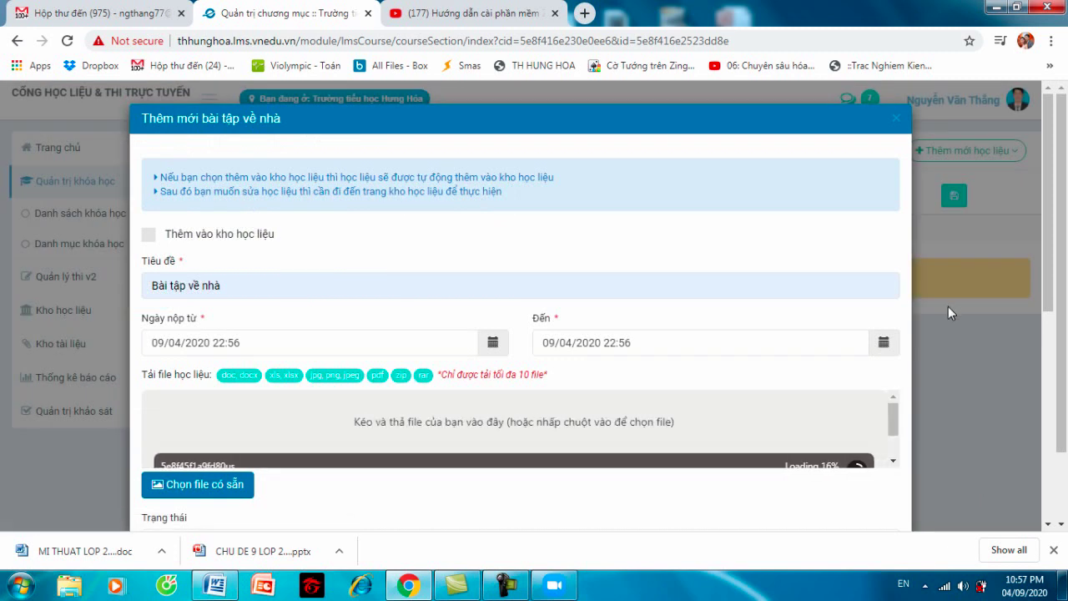
- Dismiss the 'Nội dung không được để trống' warning and write 'Yêu cầu các em hoàn thành' as content
drag(1047, 232, 1062, 465)
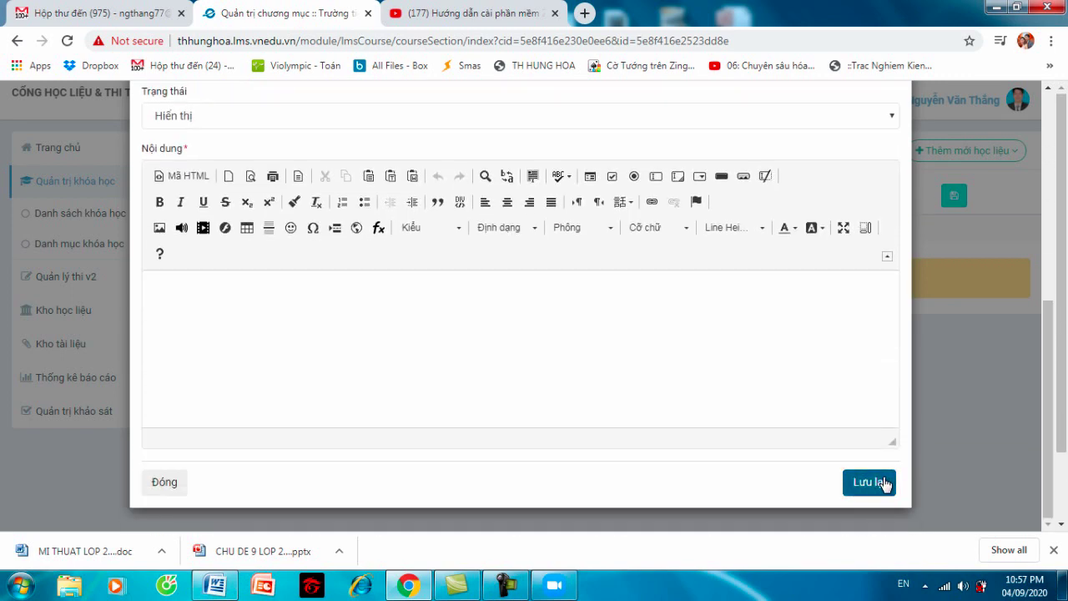
click(883, 483)
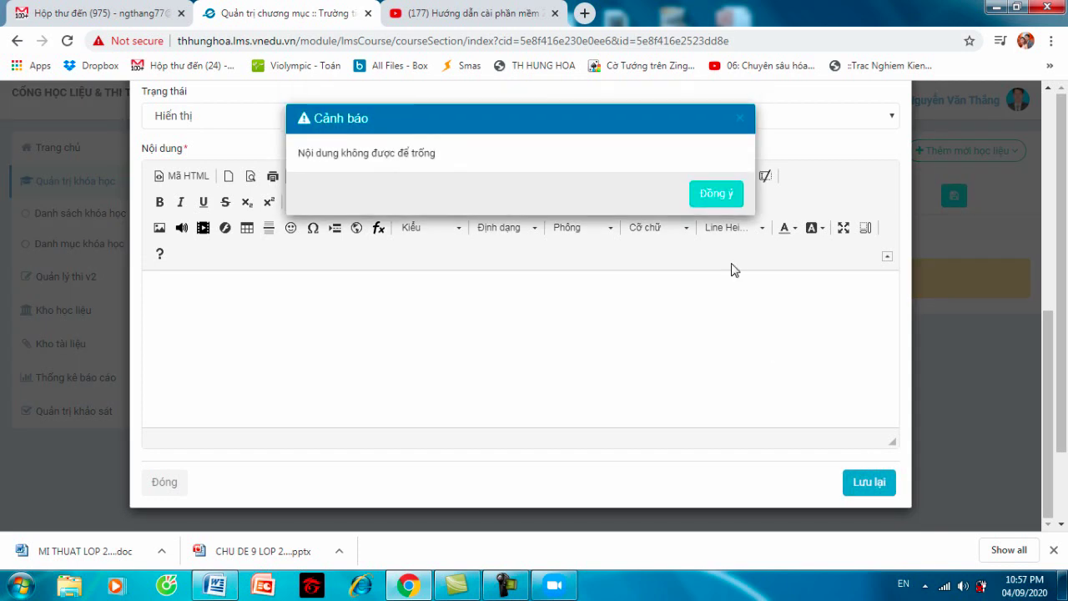
click(716, 197)
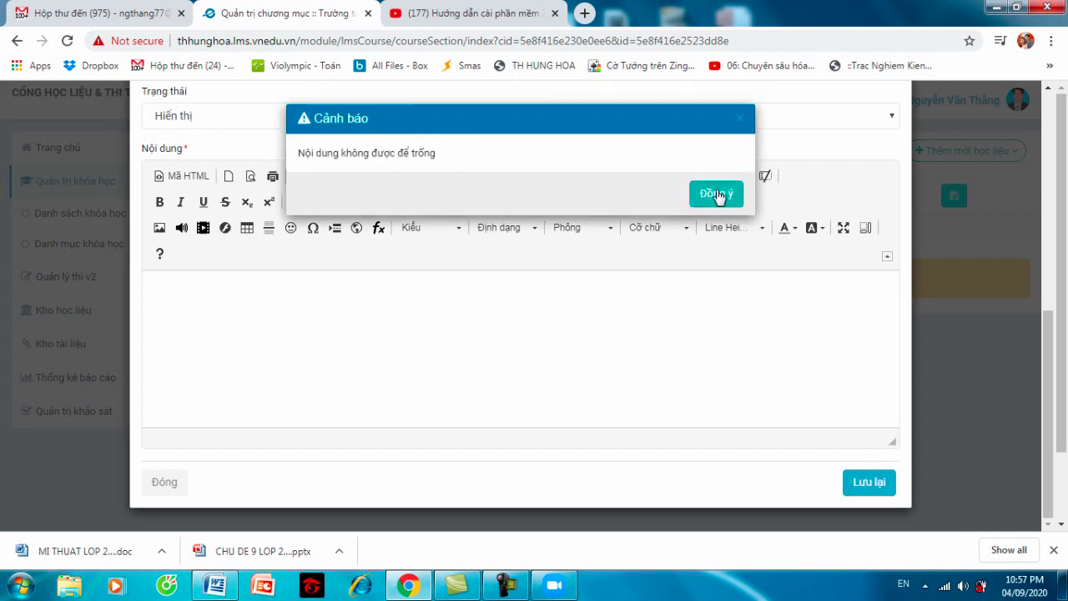
click(742, 124)
click(382, 288)
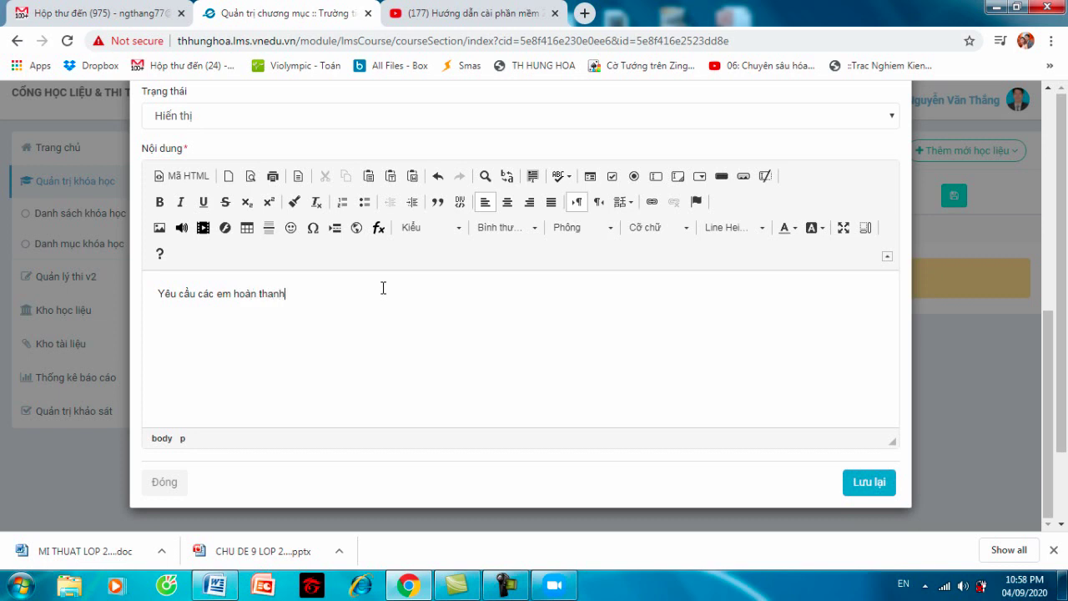
- Submit the 'Bài tập về nhà' form with Lưu lại, checking the attached file and title first
click(870, 484)
click(852, 483)
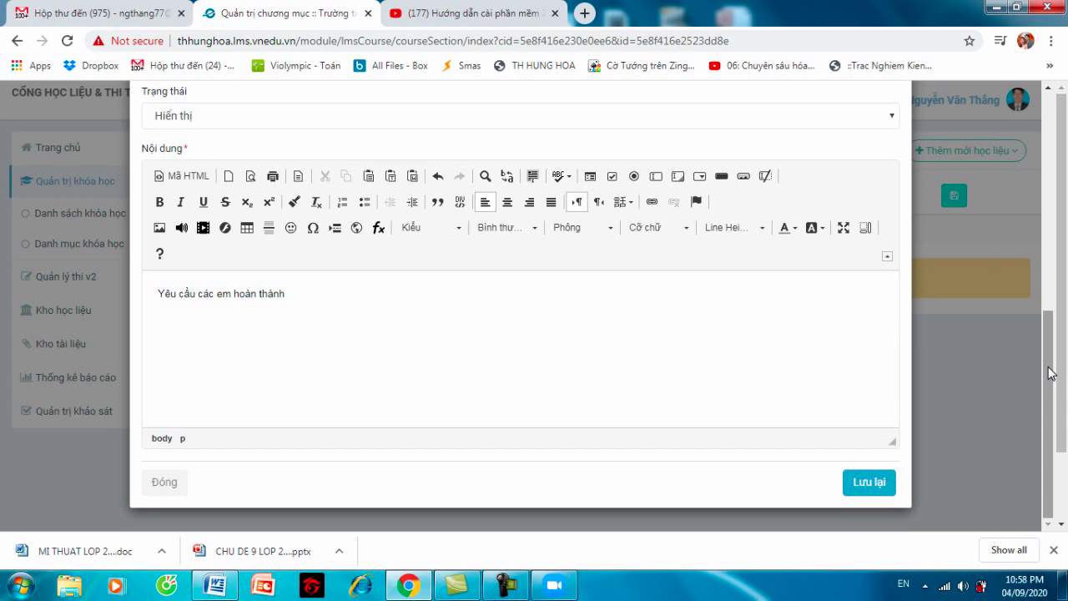
click(1050, 373)
drag(1050, 373, 1045, 274)
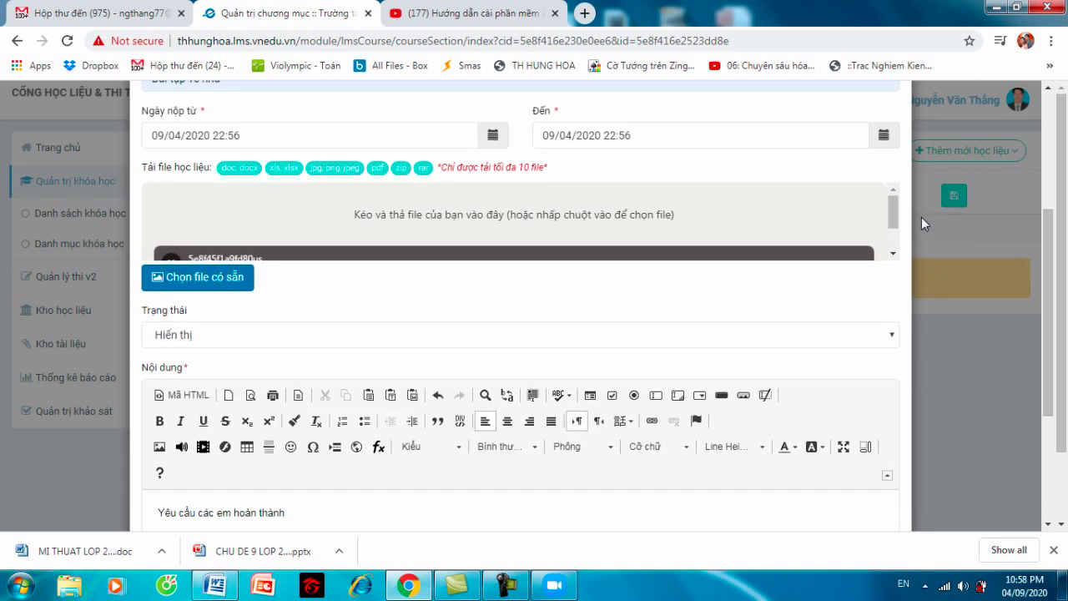
drag(891, 211, 894, 210)
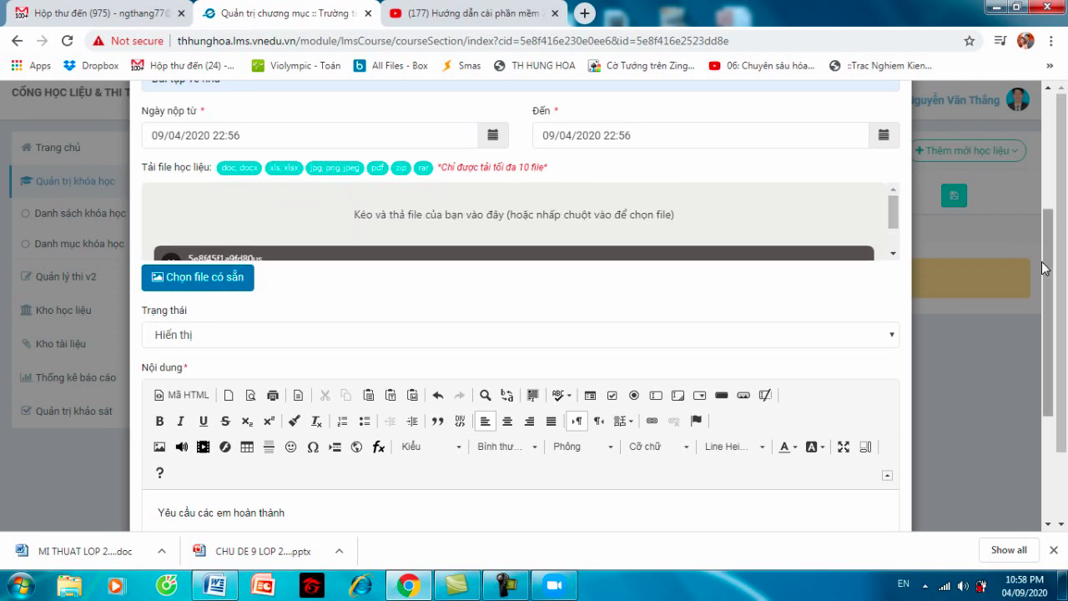
drag(1045, 269, 1054, 409)
click(872, 481)
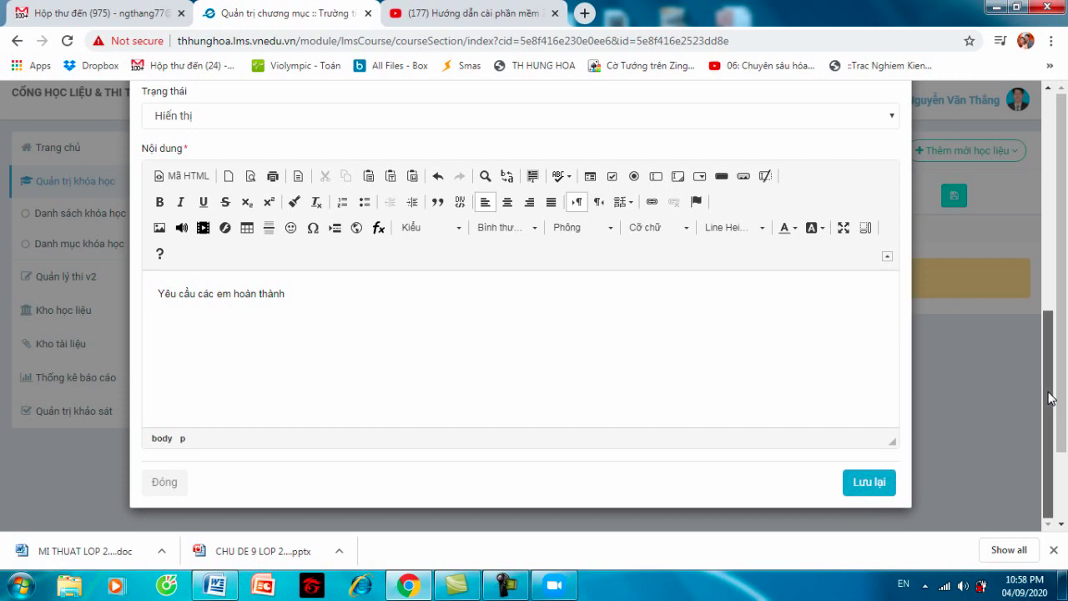
drag(1051, 399, 1037, 204)
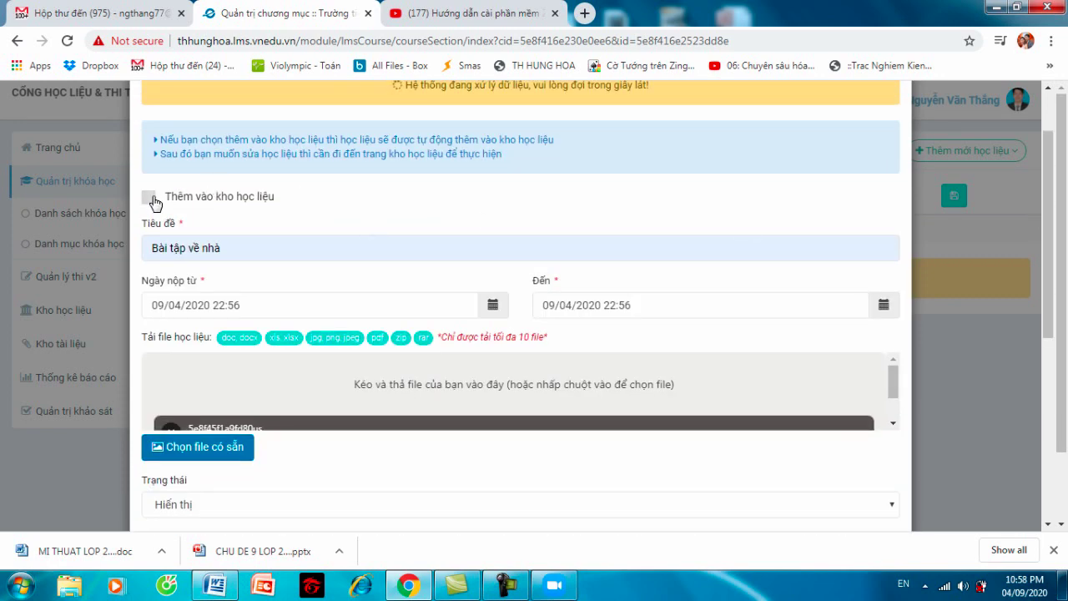
- Tick Thêm vào kho học liệu with unit Trường tiểu học Hung Hóa, then save the homework
click(149, 198)
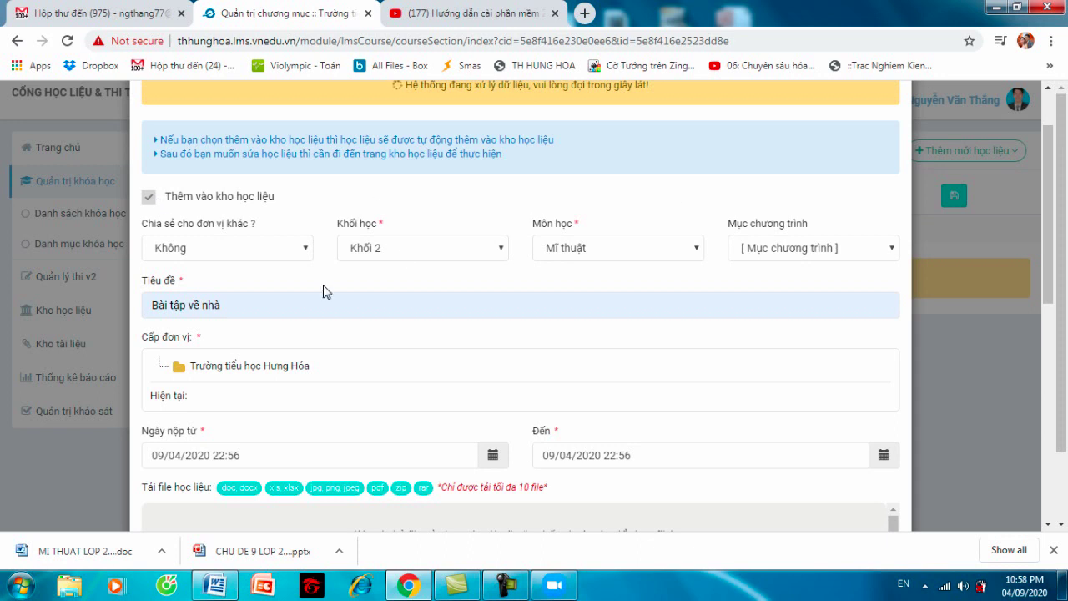
click(219, 368)
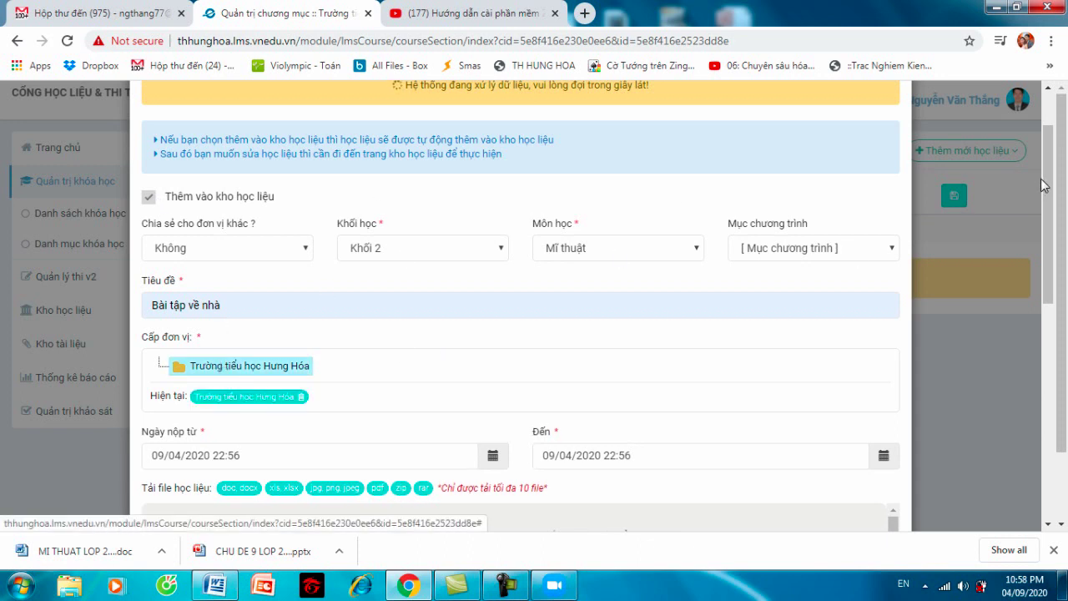
drag(1049, 186, 1054, 409)
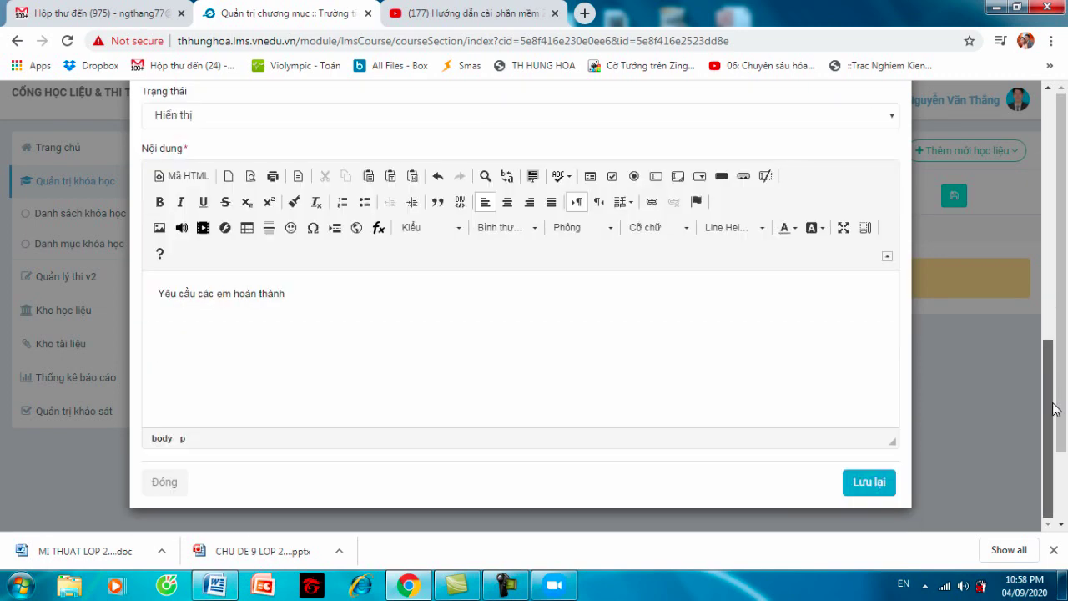
click(868, 481)
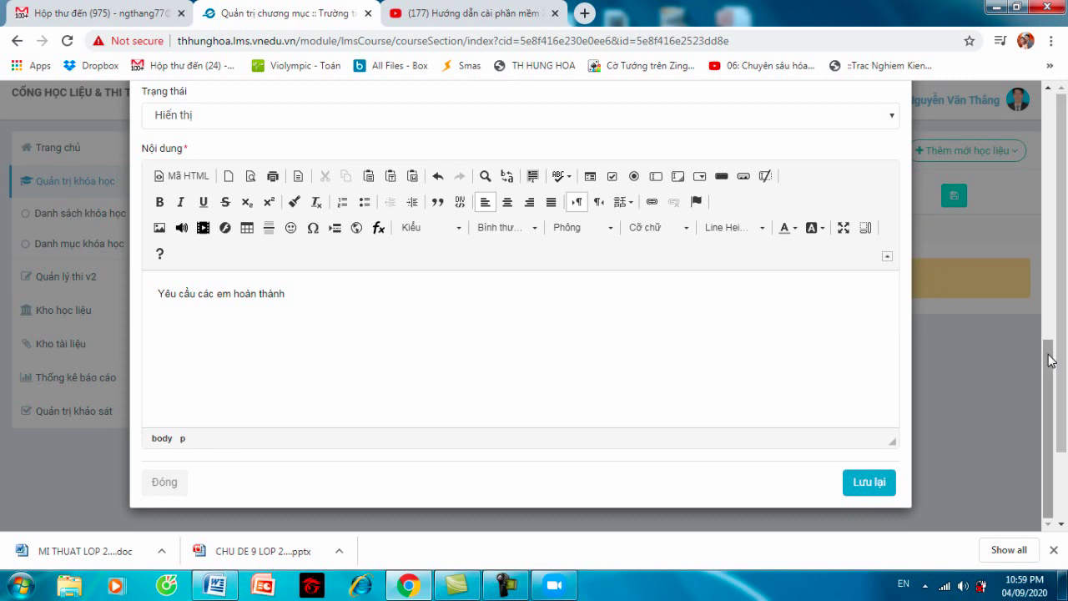
drag(1052, 345, 1051, 265)
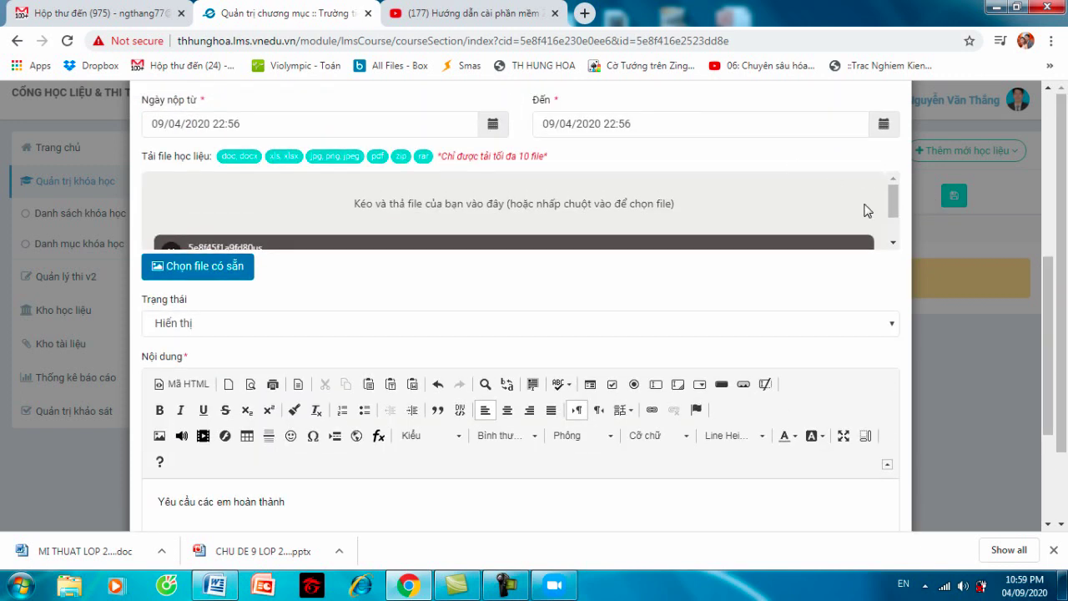
- Remove the old attachment and attach 4B 1.xls uploaded from the Desktop instead
drag(893, 212, 890, 248)
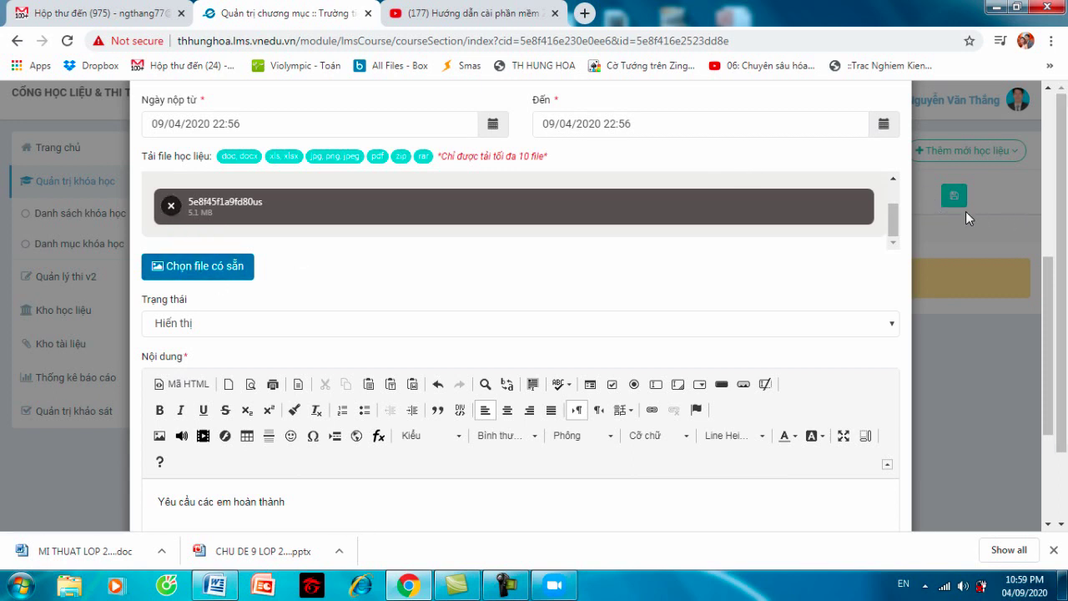
click(172, 207)
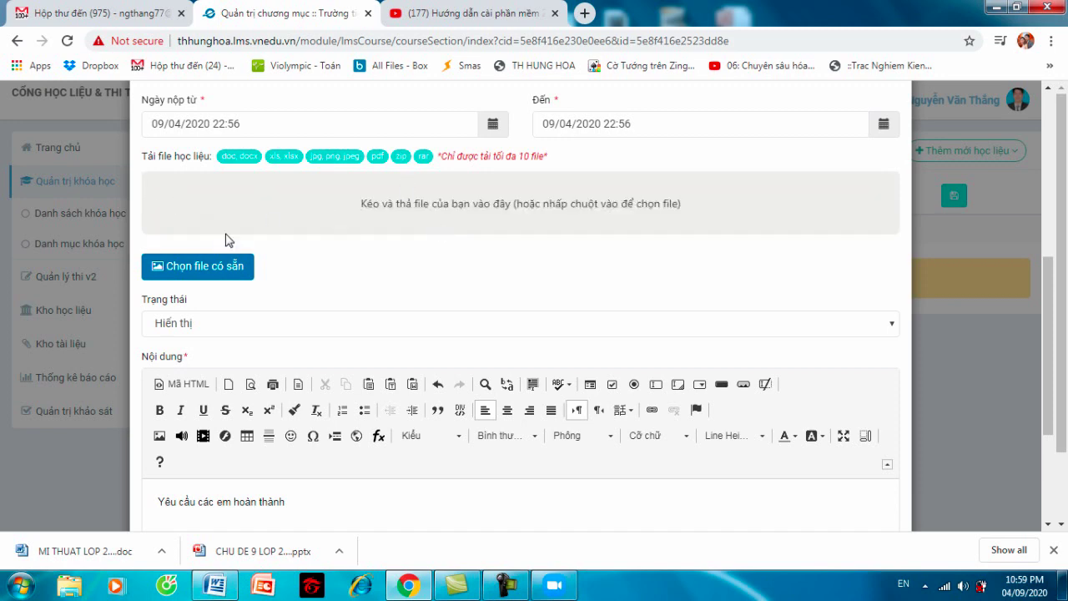
click(222, 267)
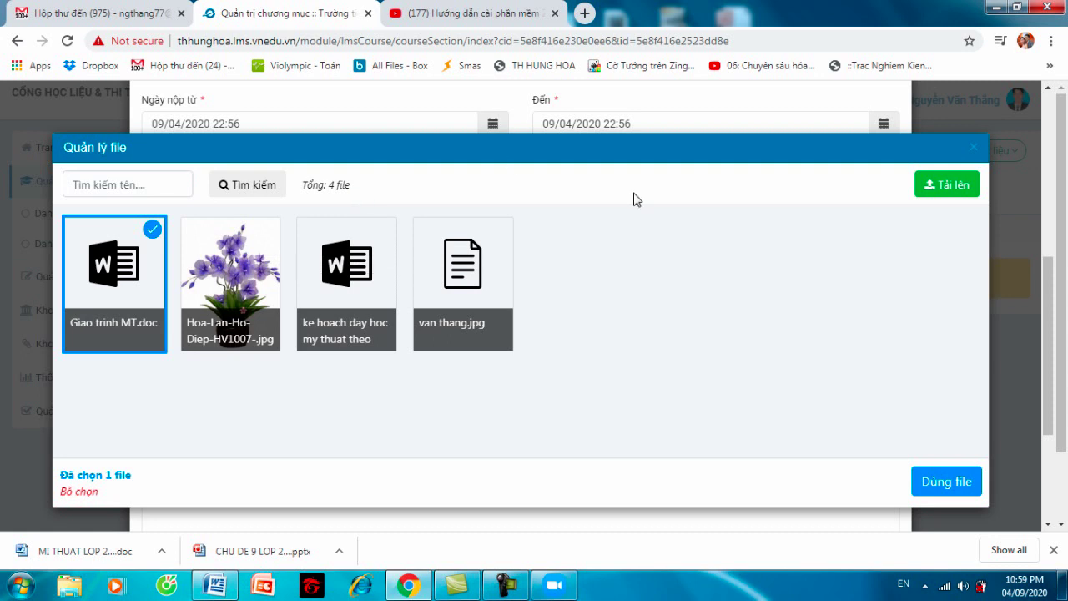
click(470, 269)
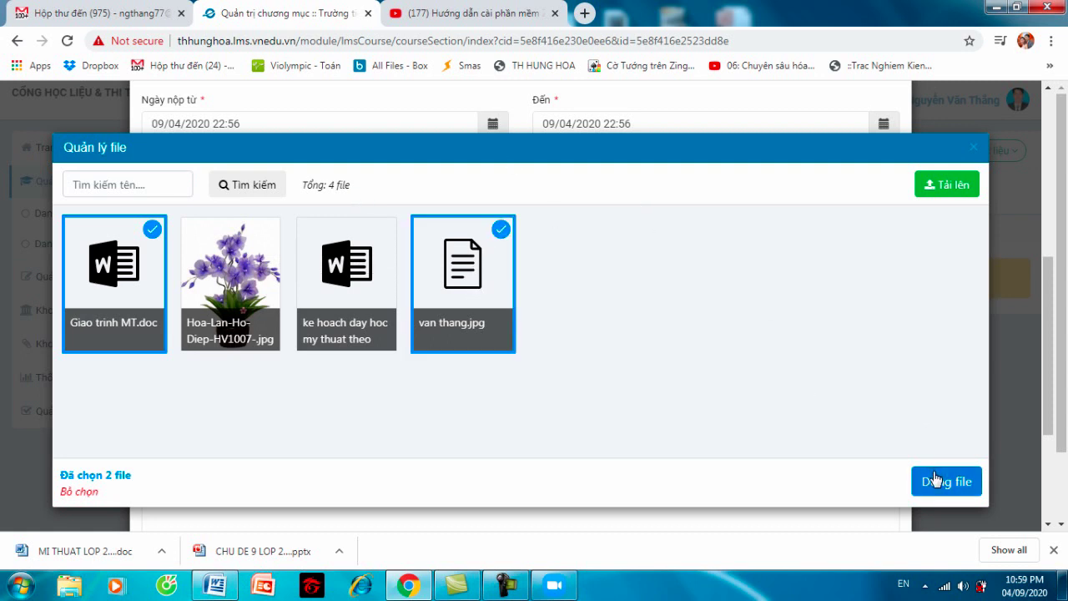
click(949, 185)
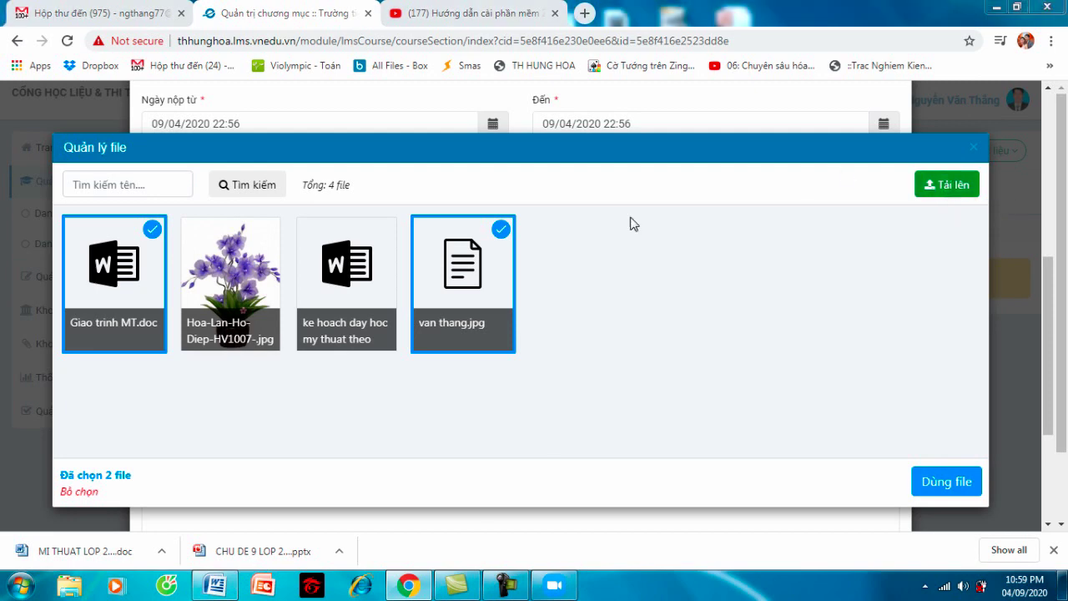
drag(521, 95, 521, 182)
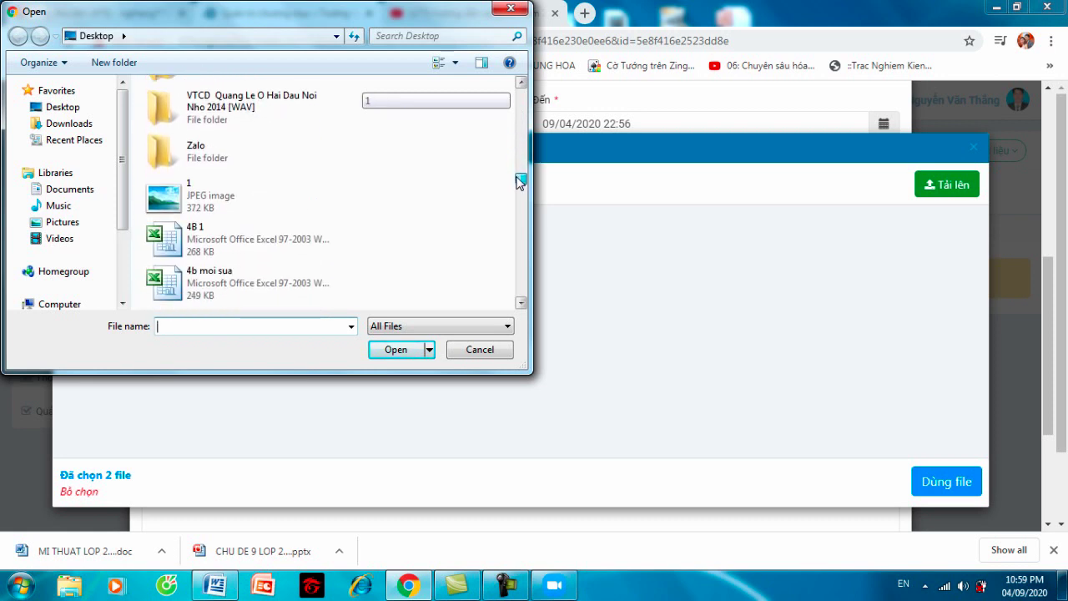
click(226, 232)
click(397, 349)
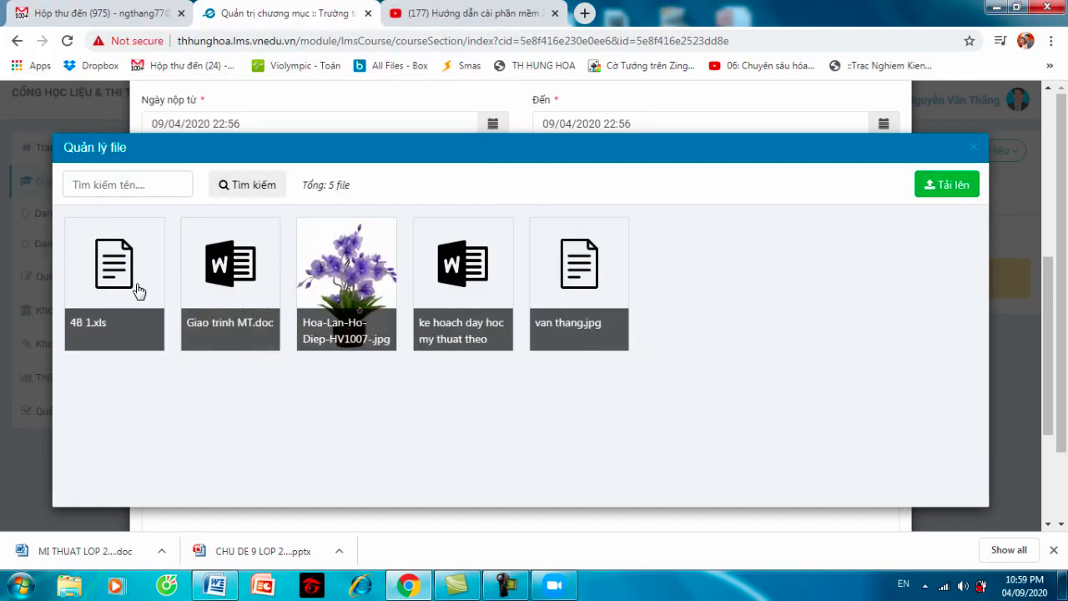
click(138, 290)
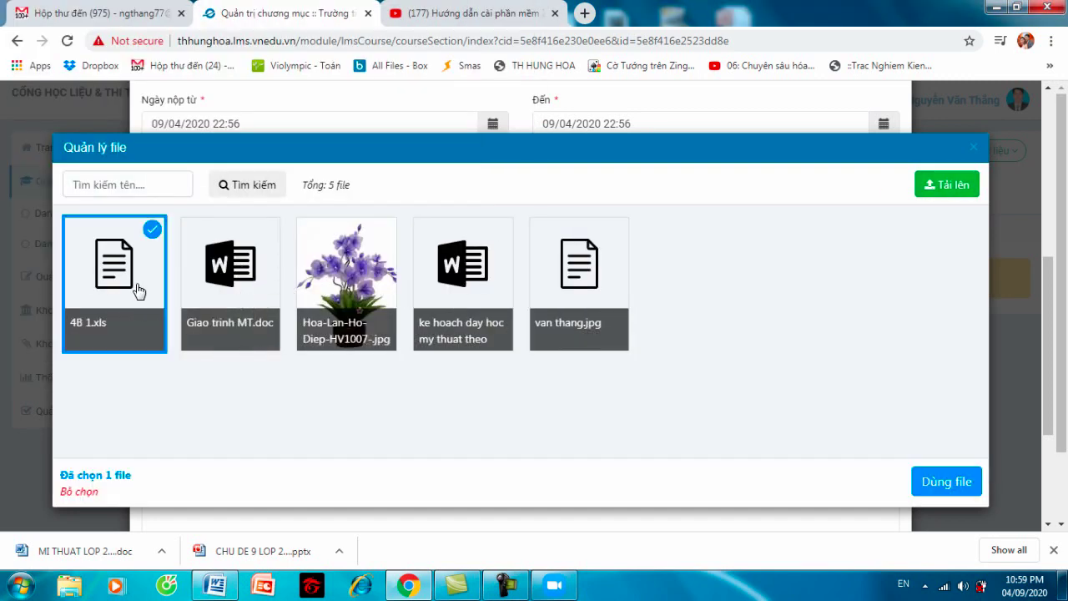
click(928, 494)
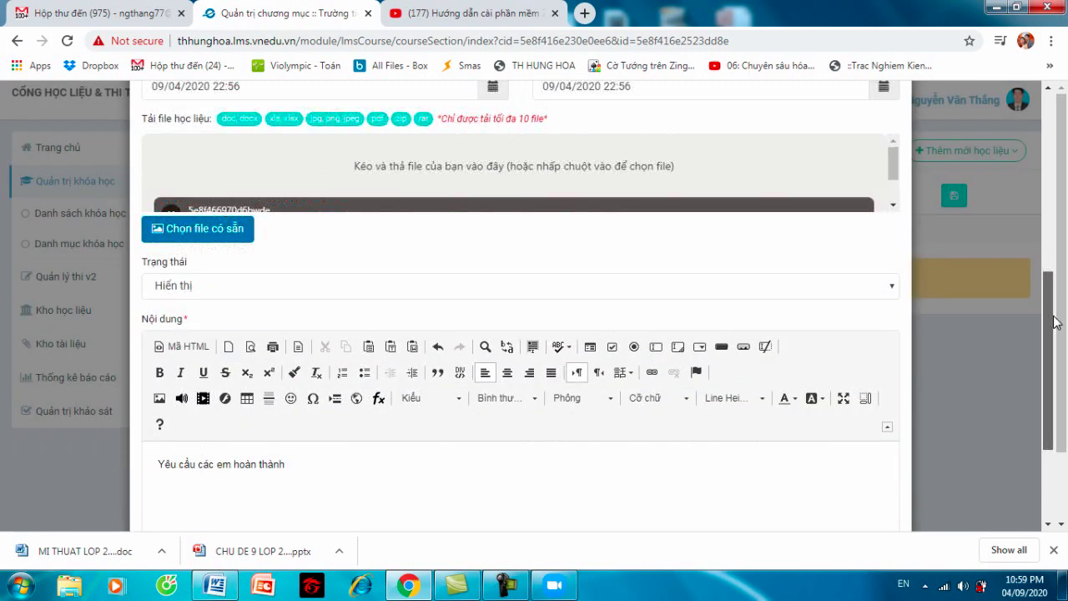
- Pick April 11 in the 'Đến' calendar so the deadline ends 11/04/2020 22:56
drag(1056, 292, 1061, 373)
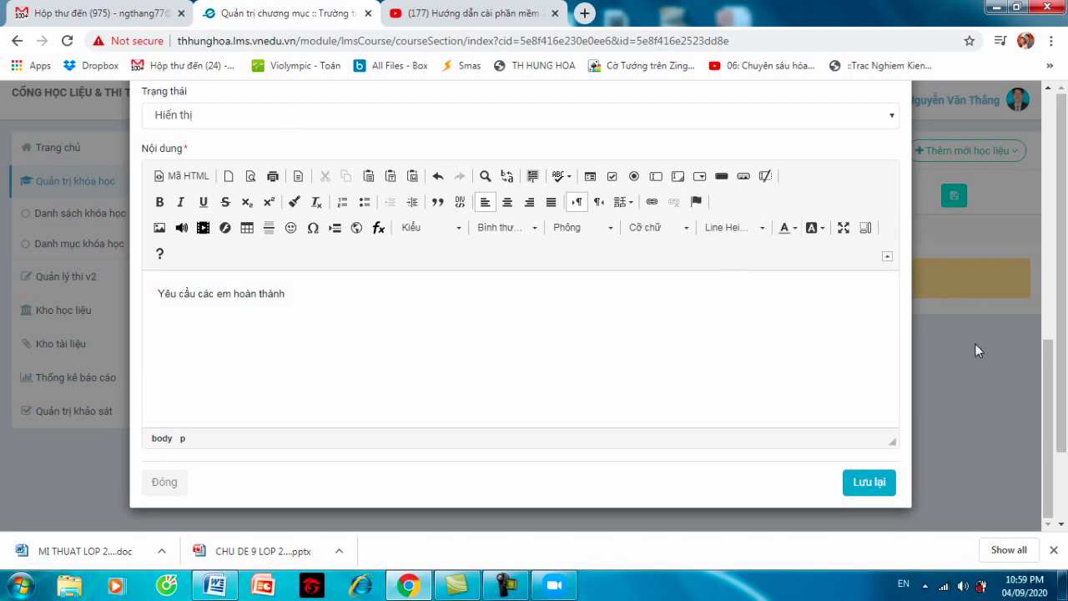
scroll(1039, 308, up, 1)
scroll(1039, 307, up, 3)
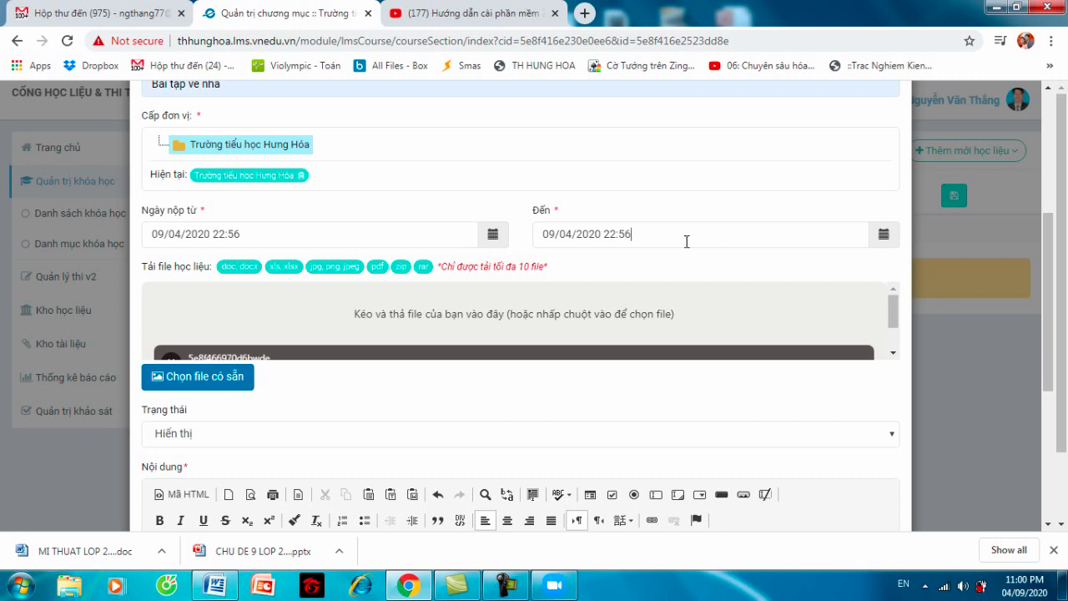
click(884, 236)
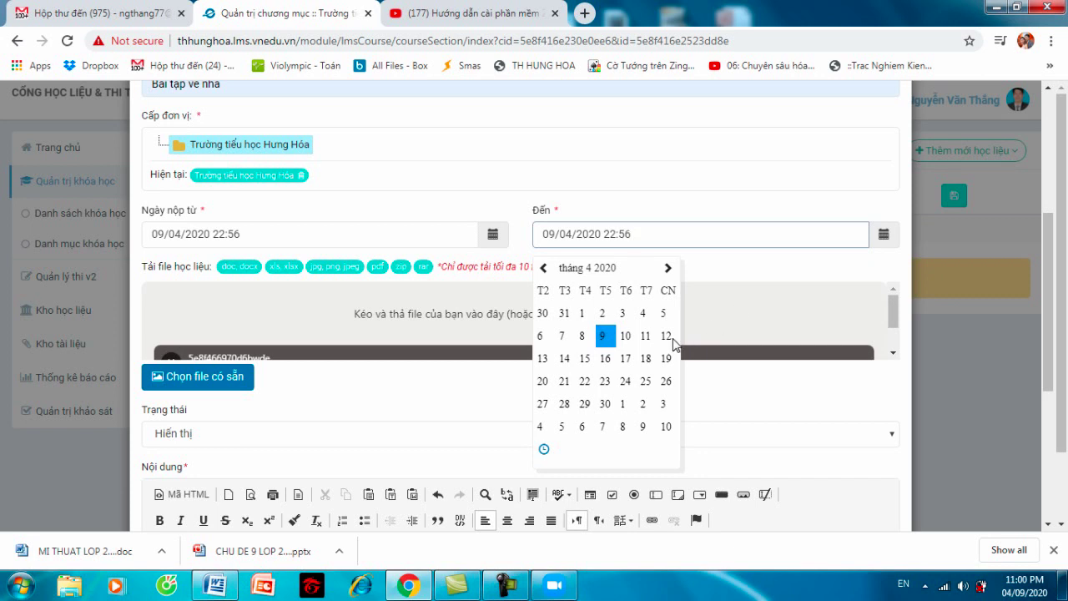
click(646, 337)
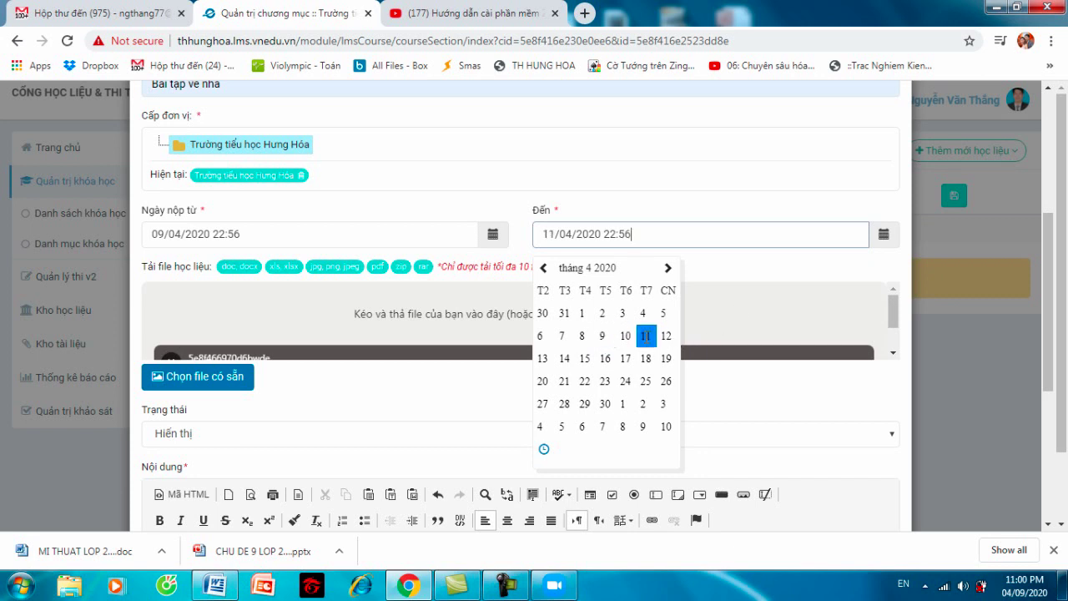
click(877, 275)
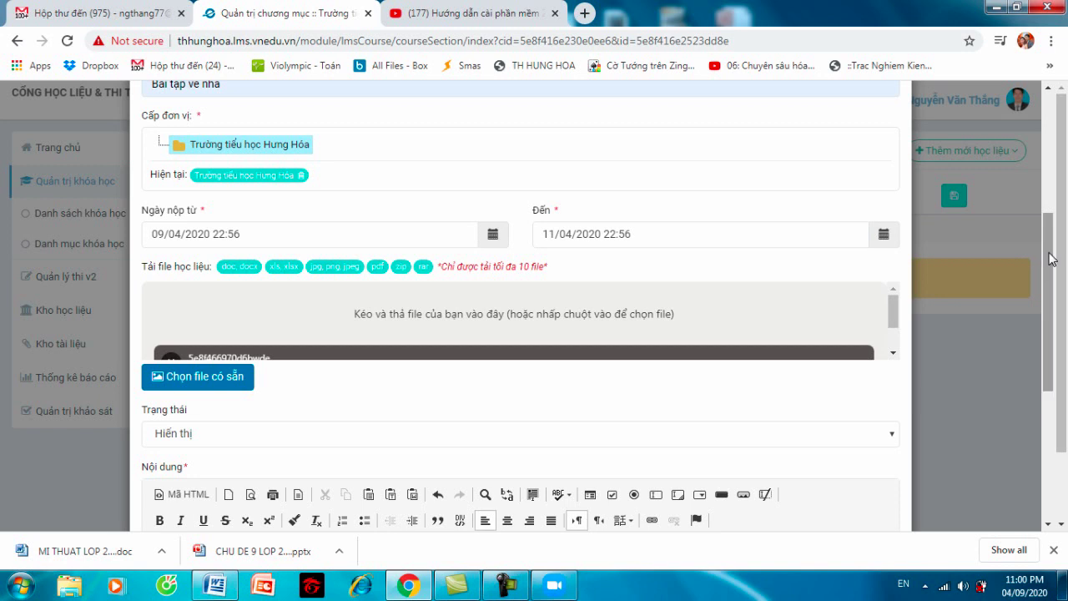
scroll(1044, 264, down, 2)
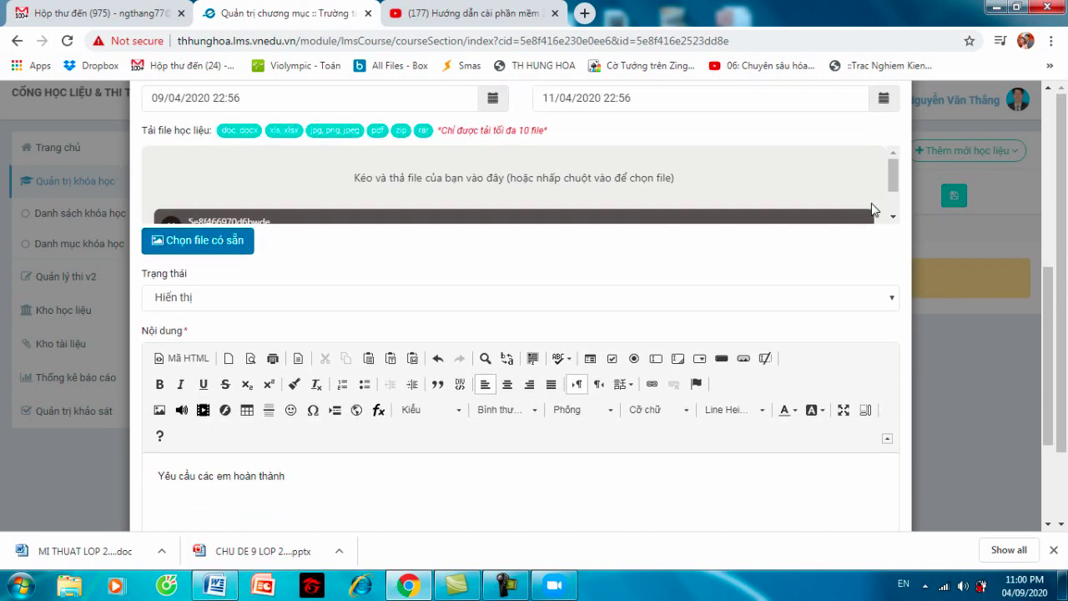
- Swap the 4B 1.xls attachment for Giao trinh MT.doc (5.1 MB) from the existing files
scroll(894, 213, down, 1)
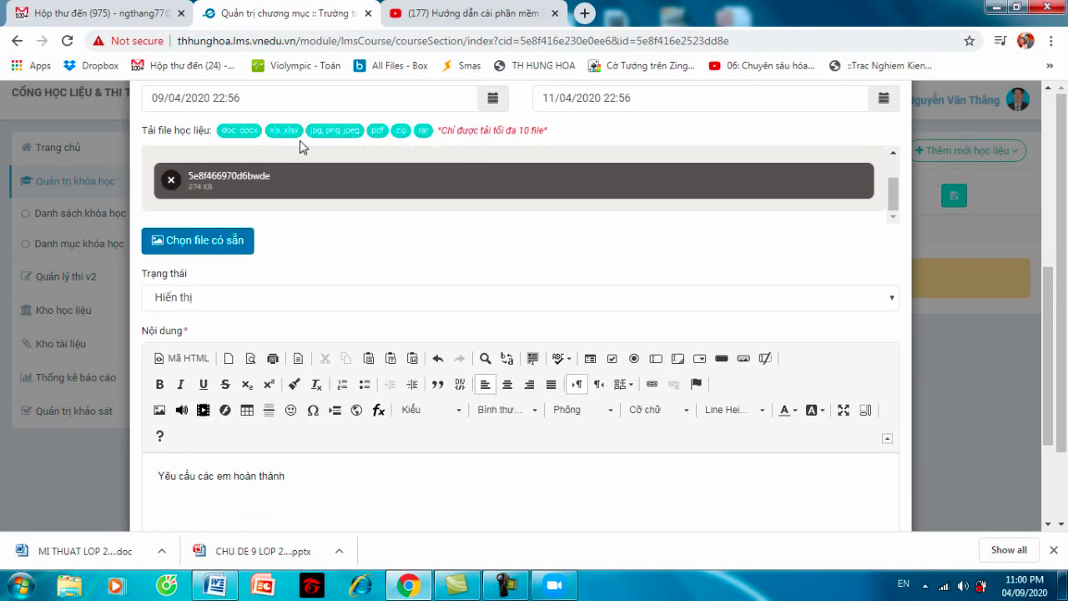
click(173, 177)
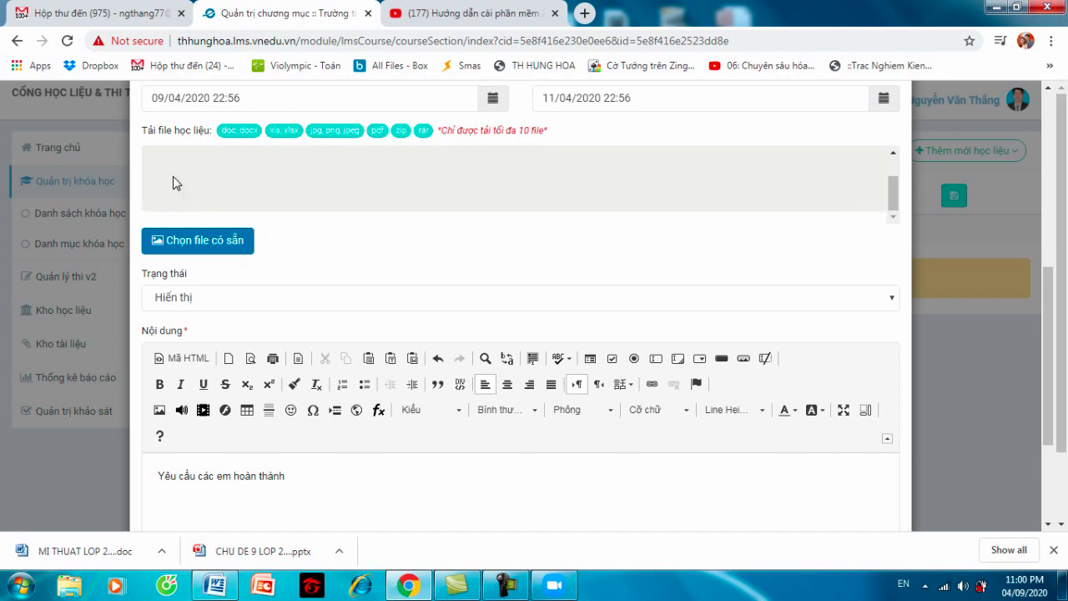
click(215, 242)
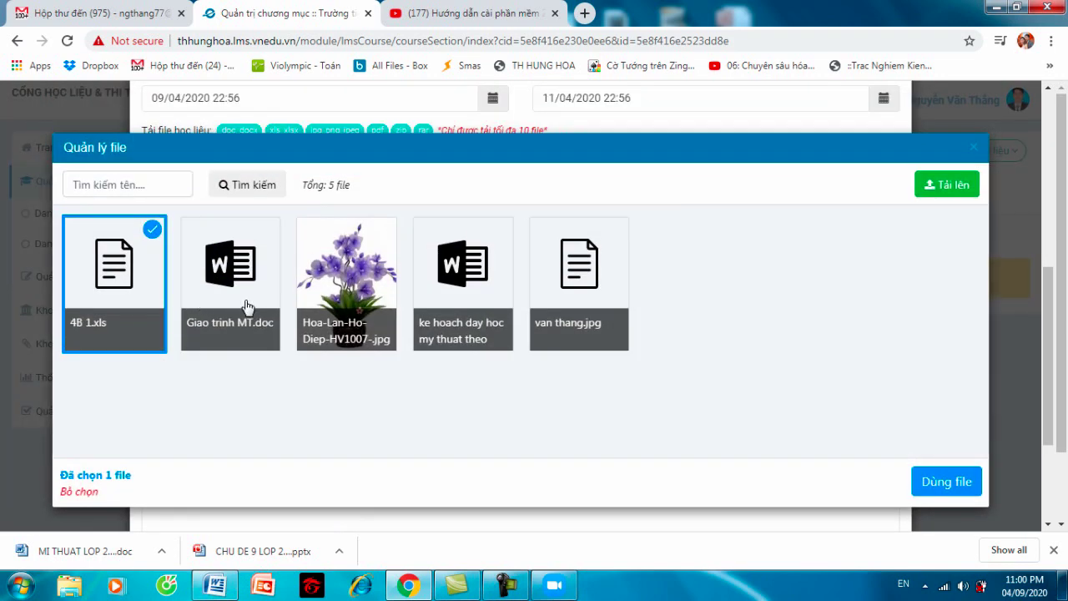
click(152, 265)
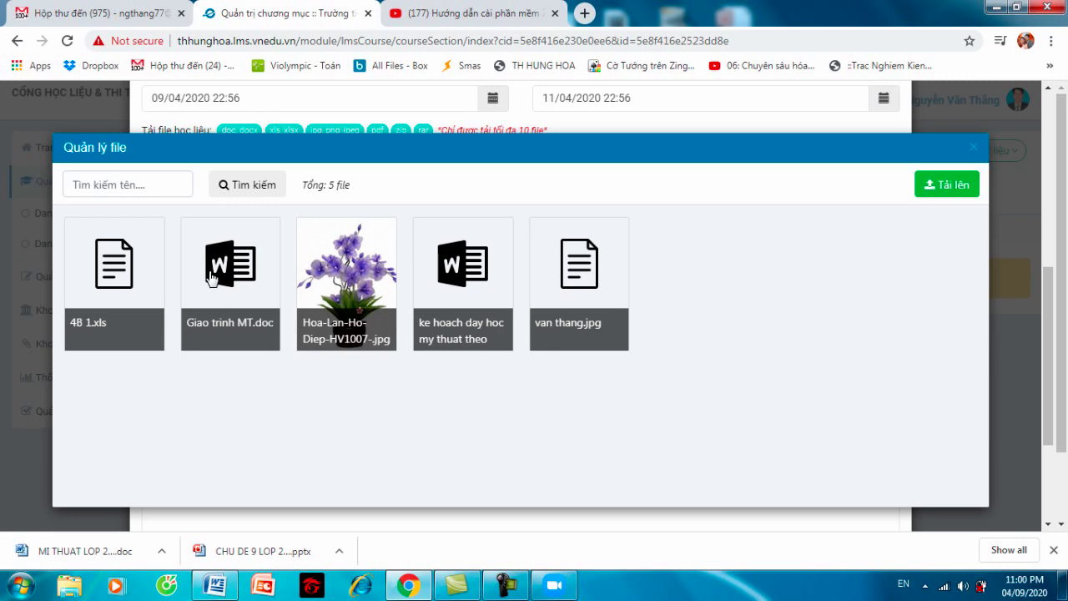
click(215, 282)
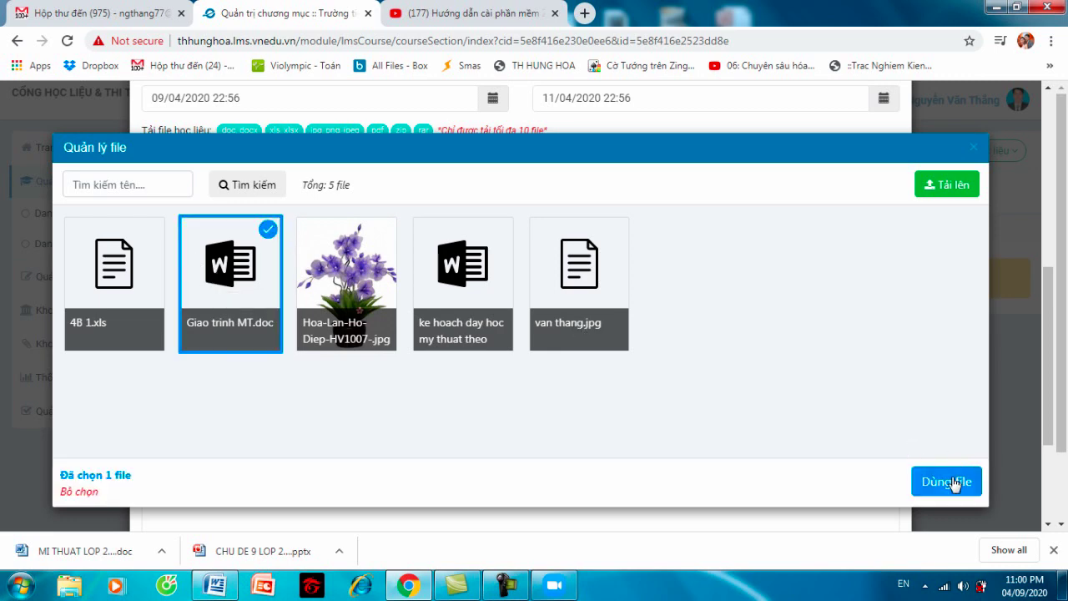
click(948, 482)
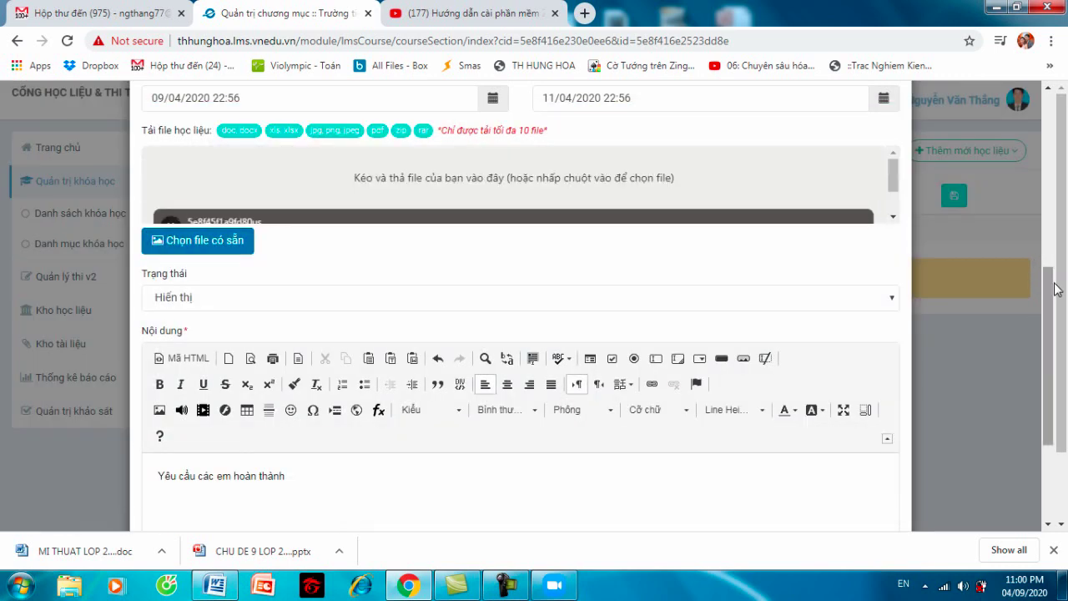
click(894, 219)
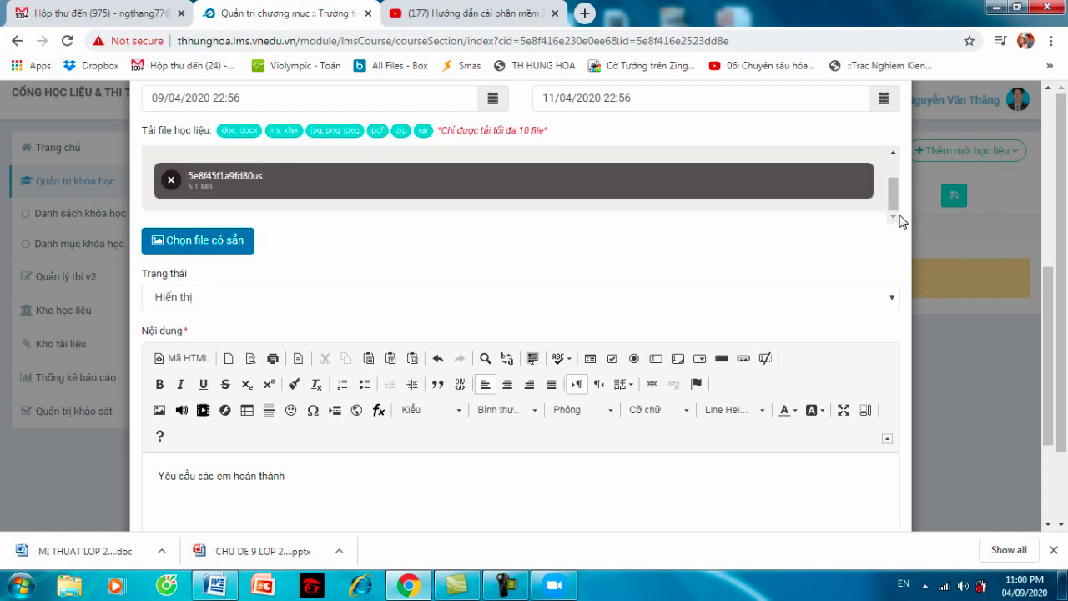
- Submit the form with Lưu lại, then delete the content editor's text with Backspace
scroll(1048, 276, down, 3)
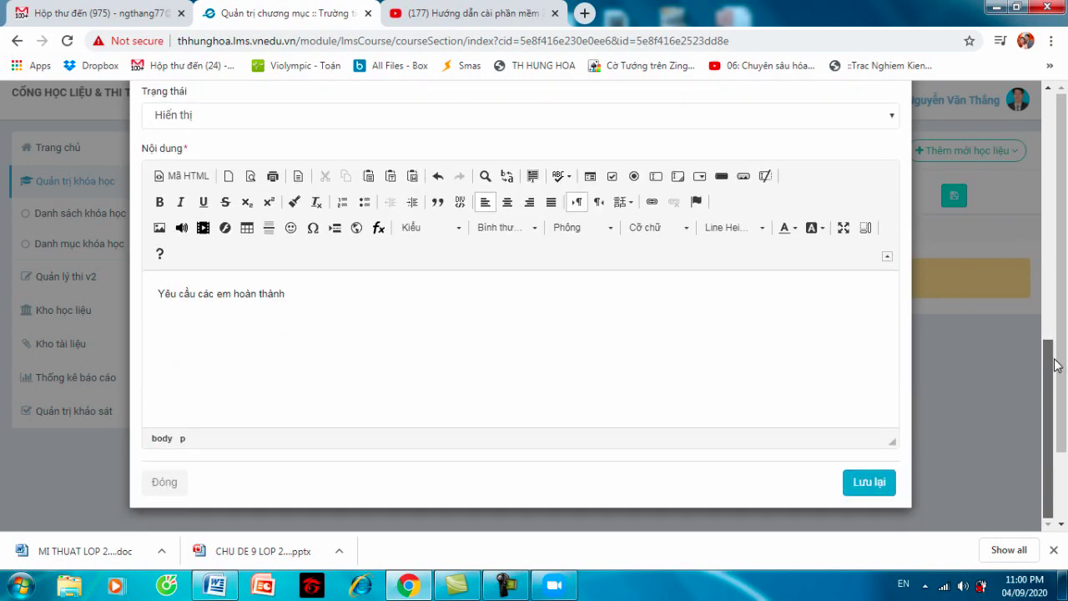
click(861, 482)
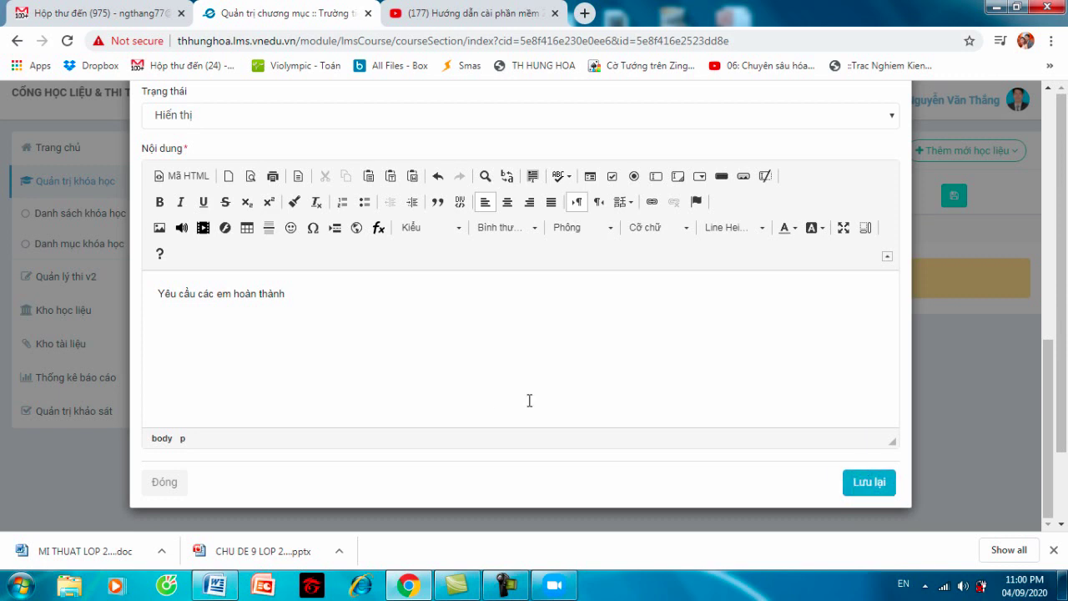
key(BackSpace)
key(BackSpace)
key(BackSpace)
key(BackSpace)
key(BackSpace)
key(BackSpace)
key(BackSpace)
key(BackSpace)
key(BackSpace)
key(BackSpace)
key(BackSpace)
key(BackSpace)
key(BackSpace)
key(BackSpace)
key(BackSpace)
key(BackSpace)
key(BackSpace)
key(BackSpace)
key(BackSpace)
key(BackSpace)
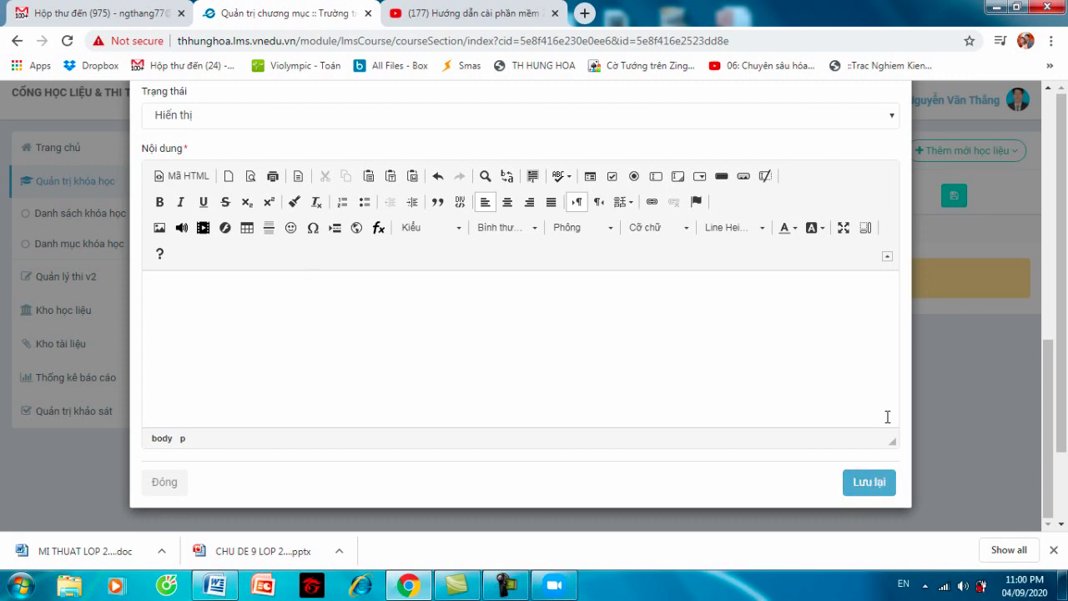
scroll(1021, 219, up, 4)
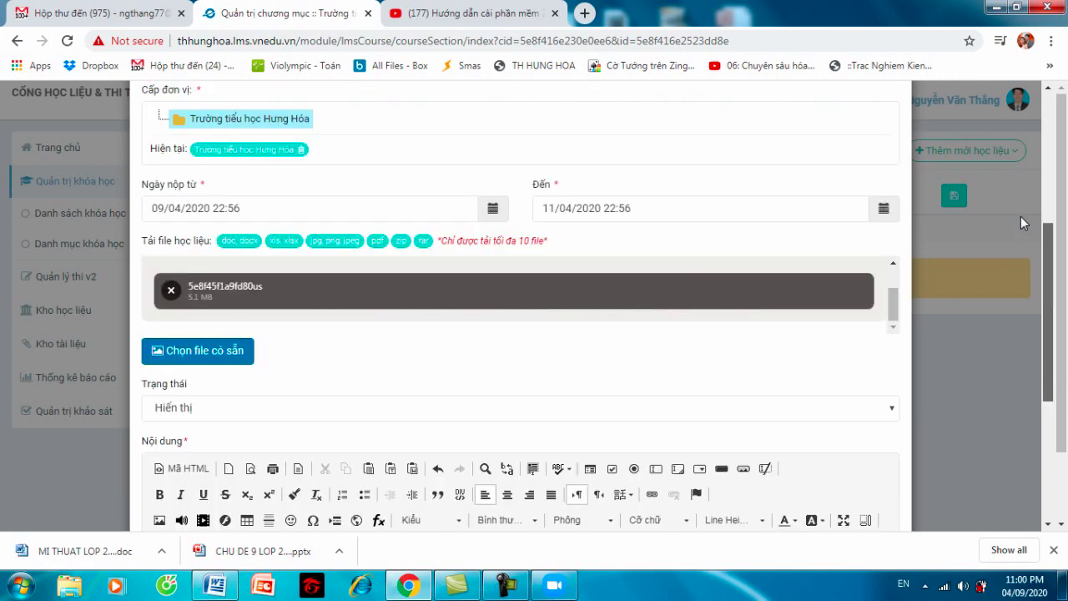
scroll(1021, 216, up, 4)
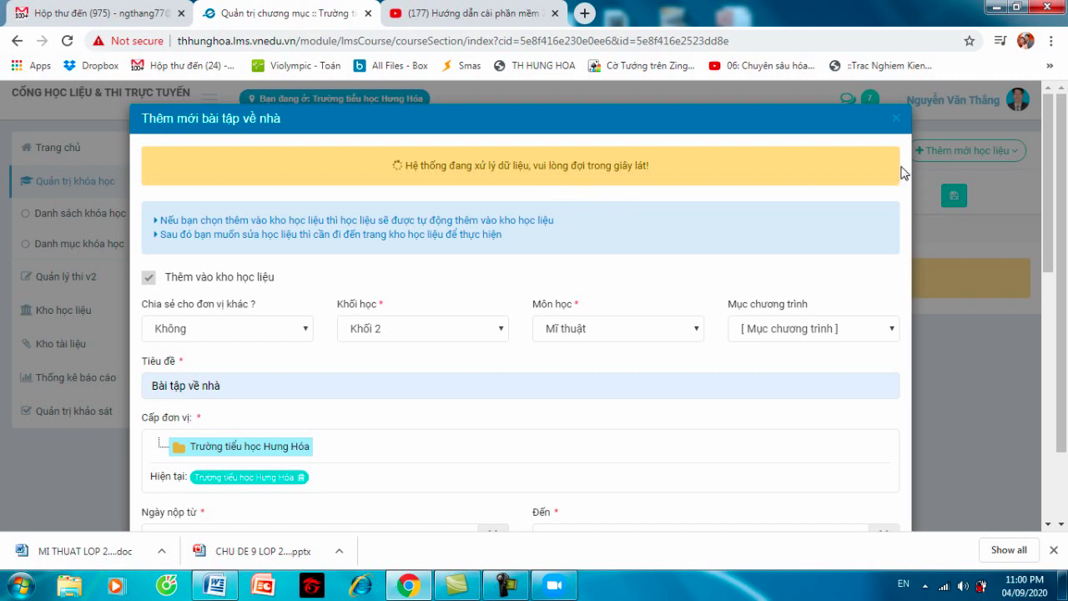
drag(1050, 161, 1005, 96)
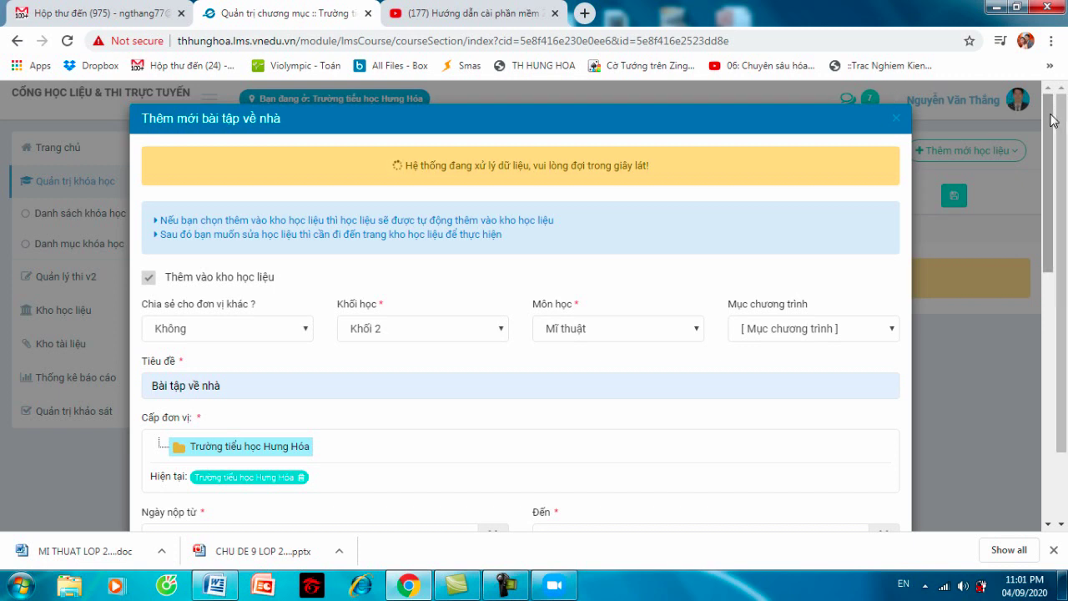
drag(1053, 120, 1033, 100)
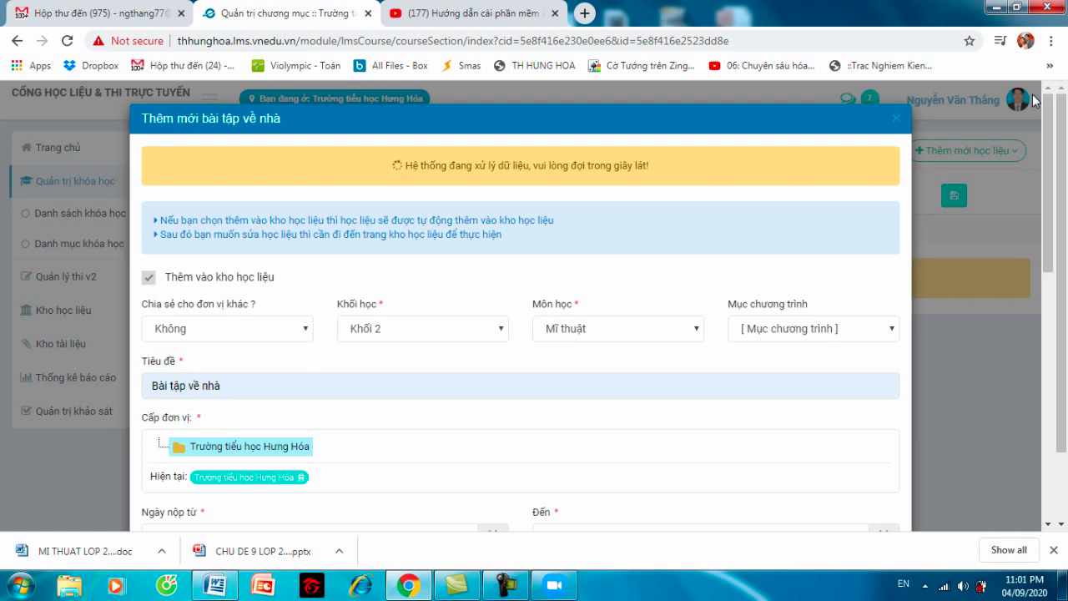
drag(1050, 122, 1053, 334)
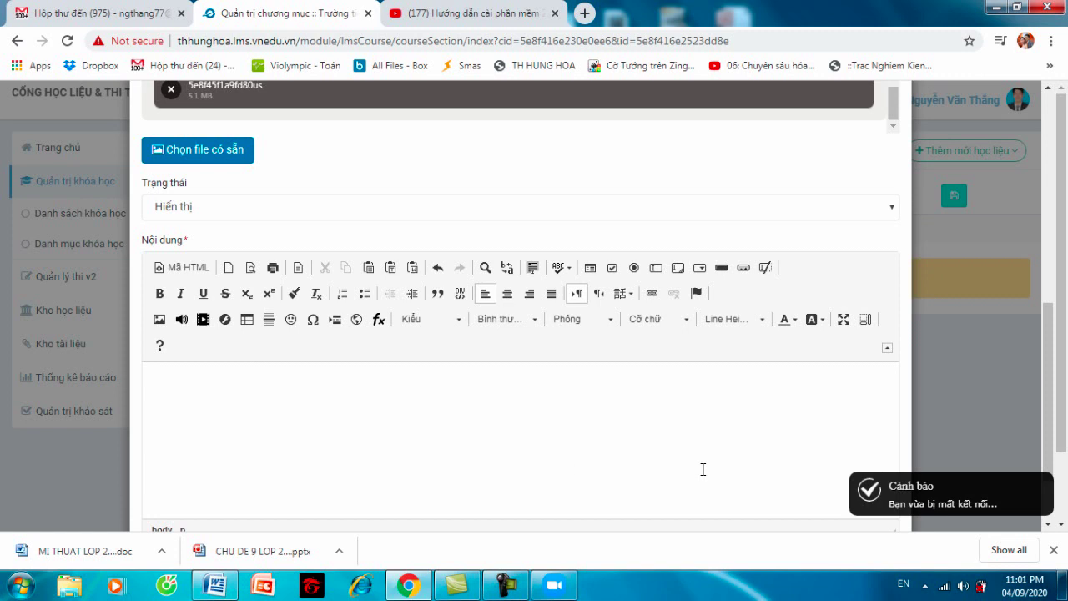
- Type 'gdsgdsgsd' into the empty Nội dung box
click(465, 401)
text(gdsgdsgsd)
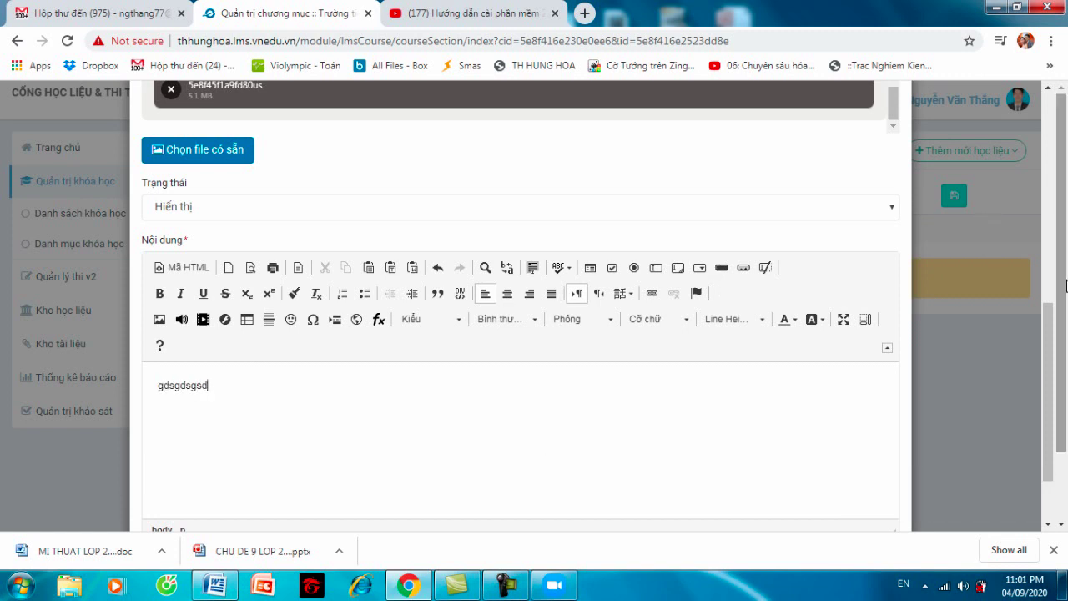
scroll(1050, 315, down, 1)
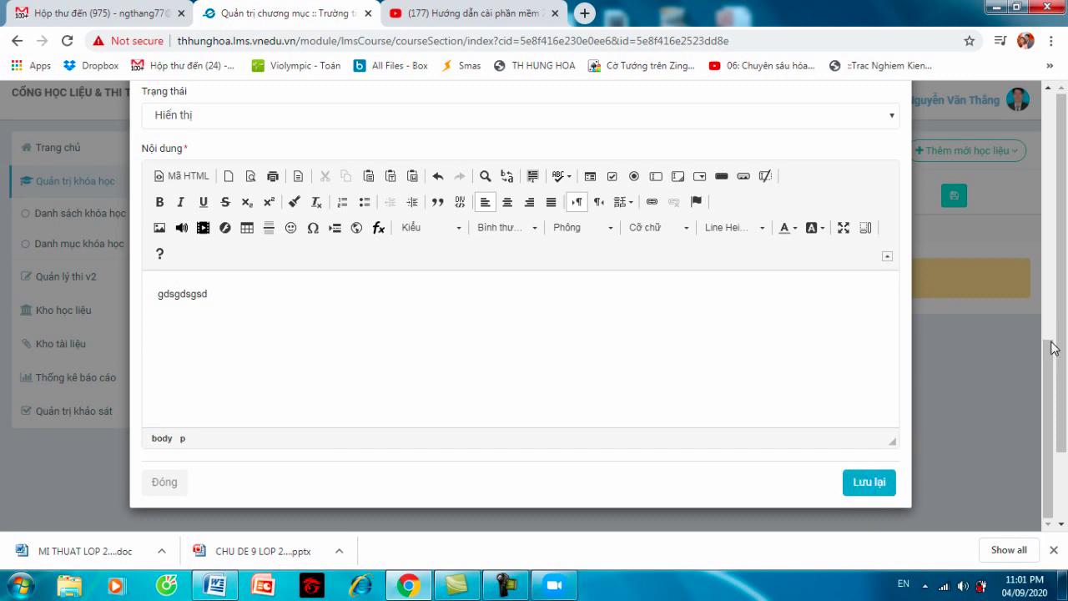
scroll(1039, 200, up, 1)
scroll(1039, 200, up, 10)
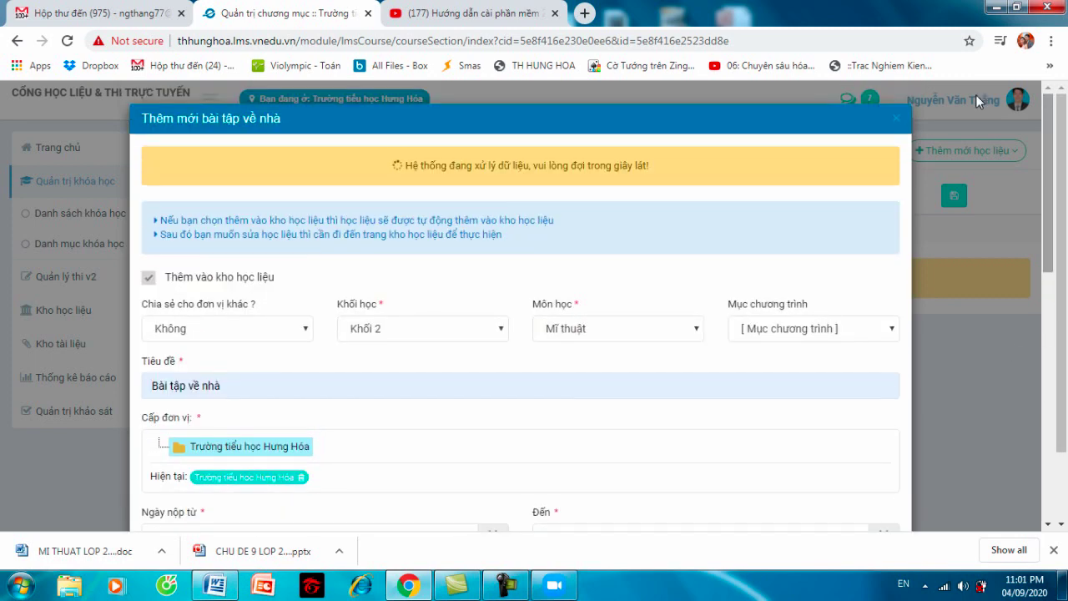
- Close the form and start a new 'Bài tập về nhà' from Thêm mới học liệu, accepting the server warning
click(897, 120)
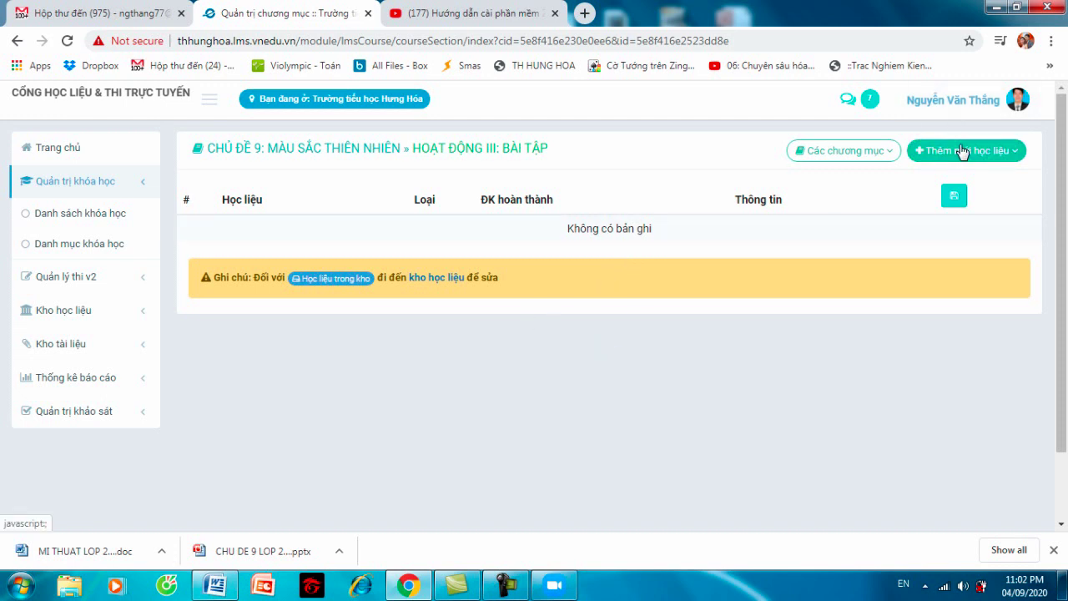
click(963, 150)
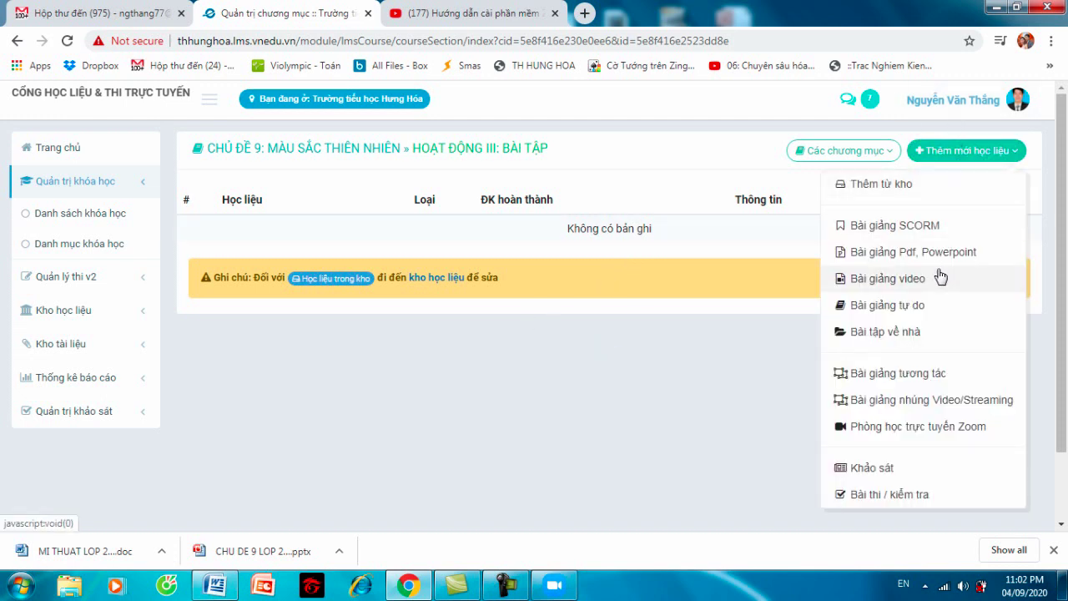
click(900, 334)
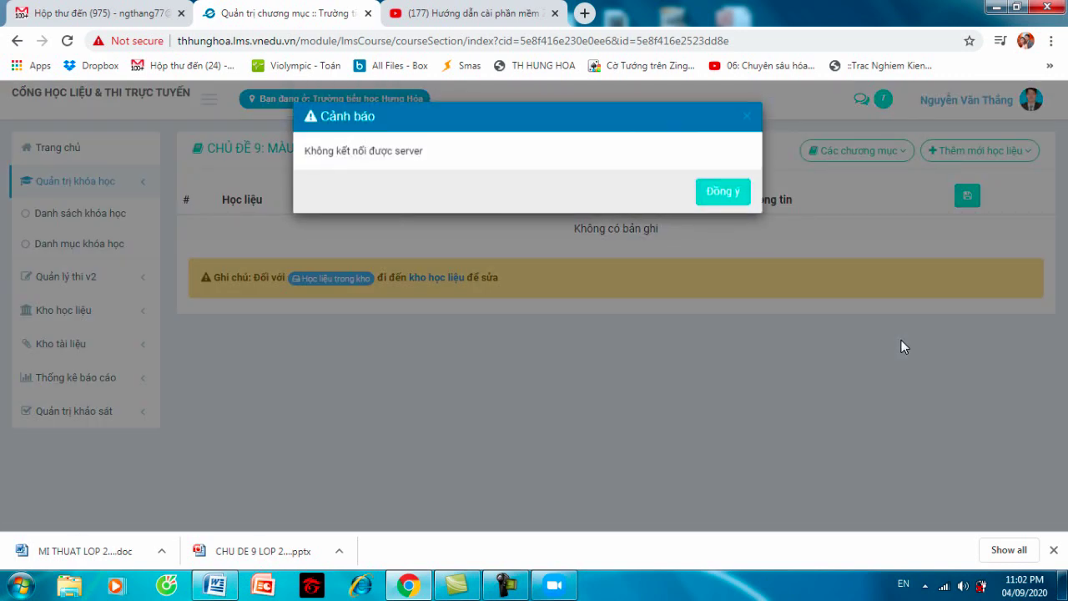
click(723, 195)
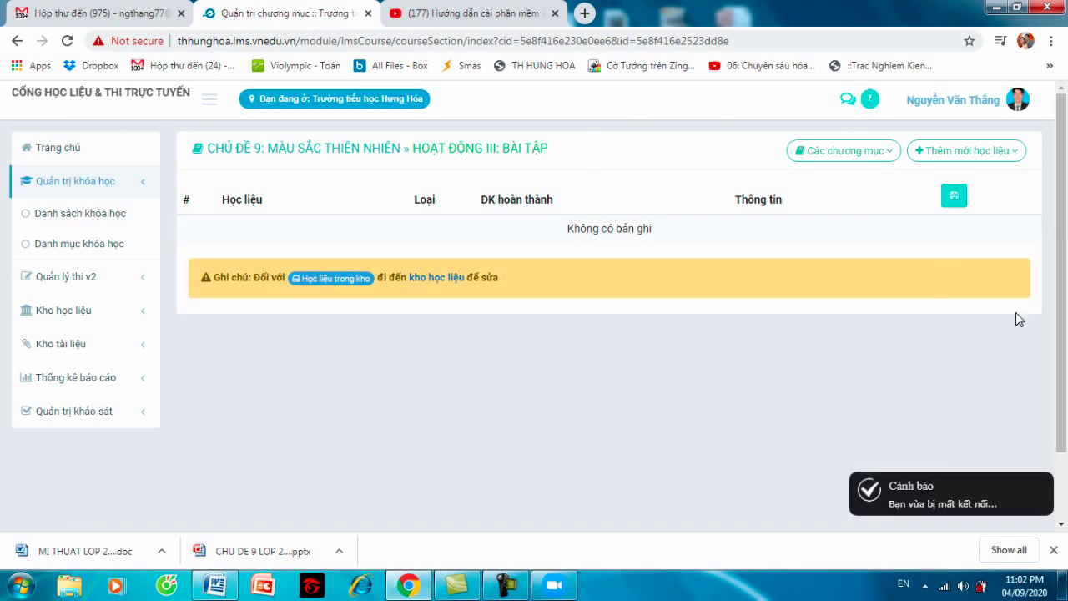
click(1053, 550)
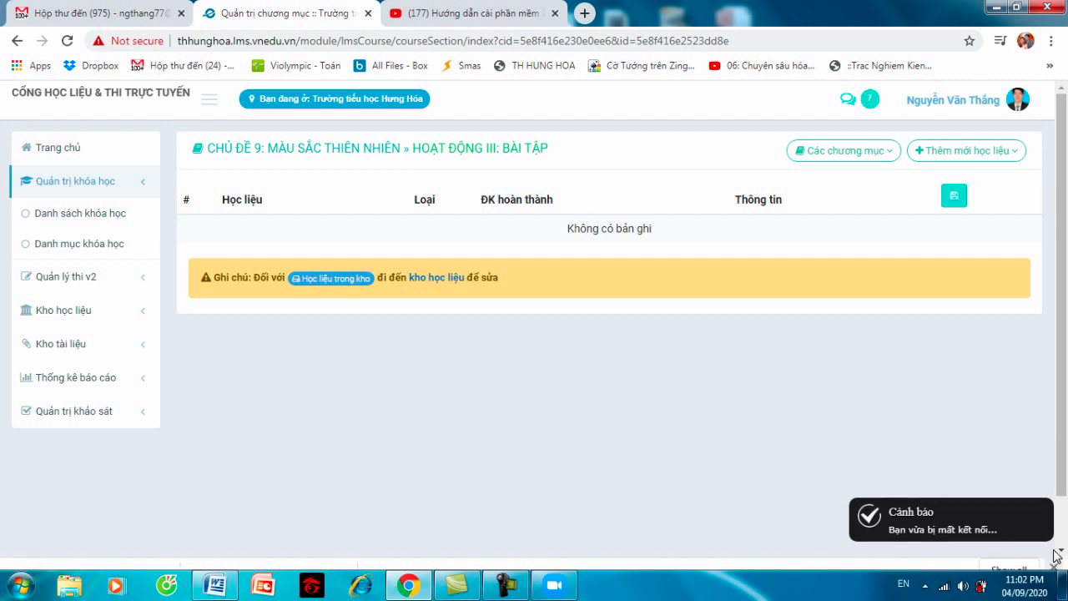